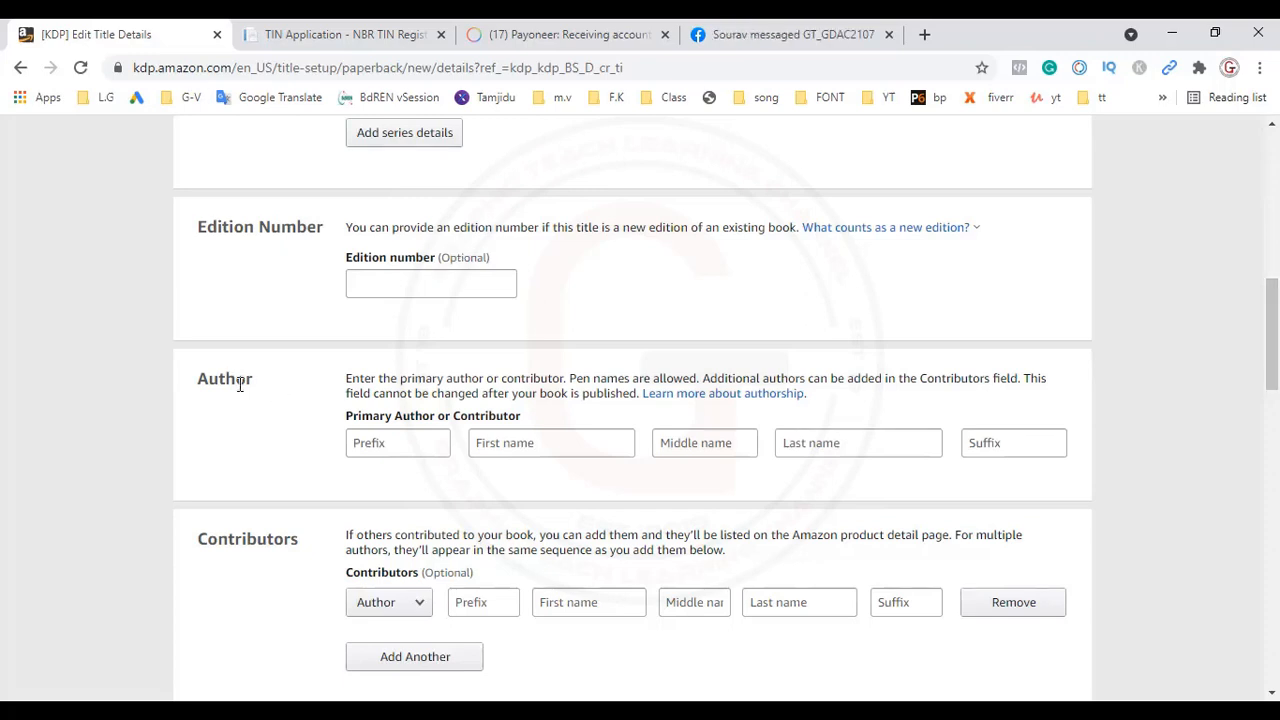
# Step: Examine the primary author name fields and the book description editor on the paperback details form
pyautogui.click(395, 446)
pyautogui.press('Tab')
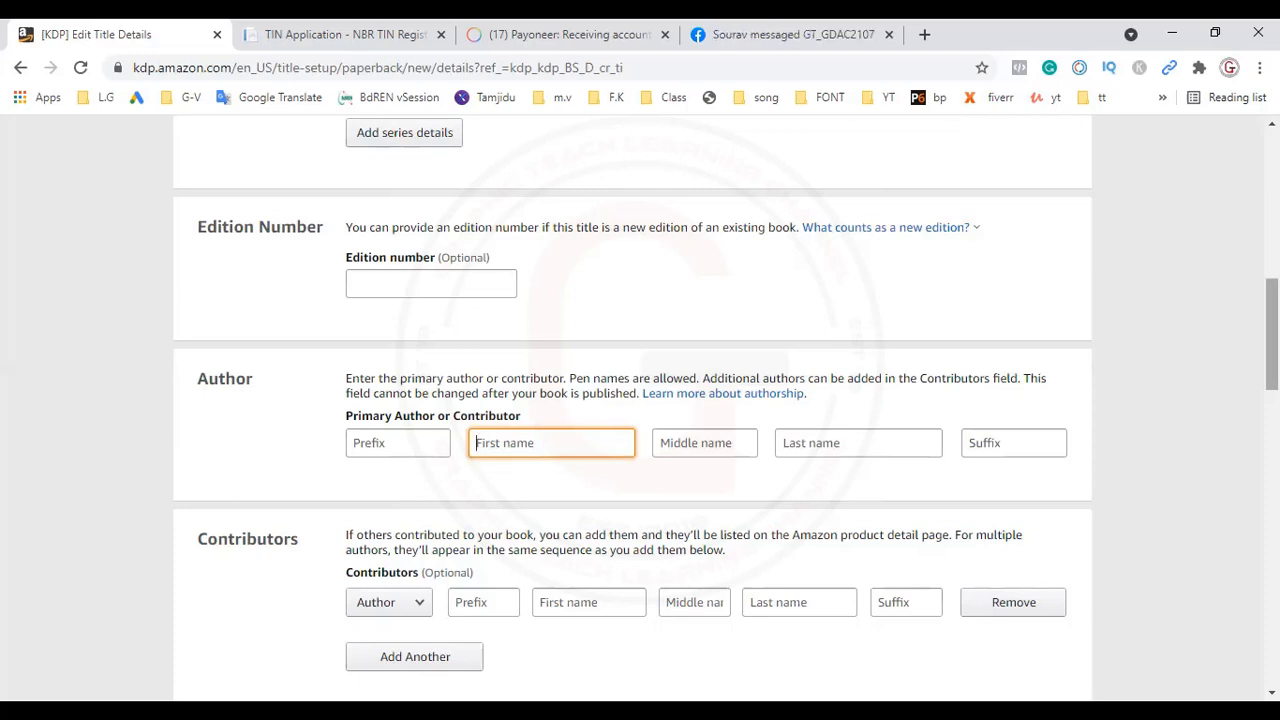
pyautogui.scroll(-5, 640, 400)
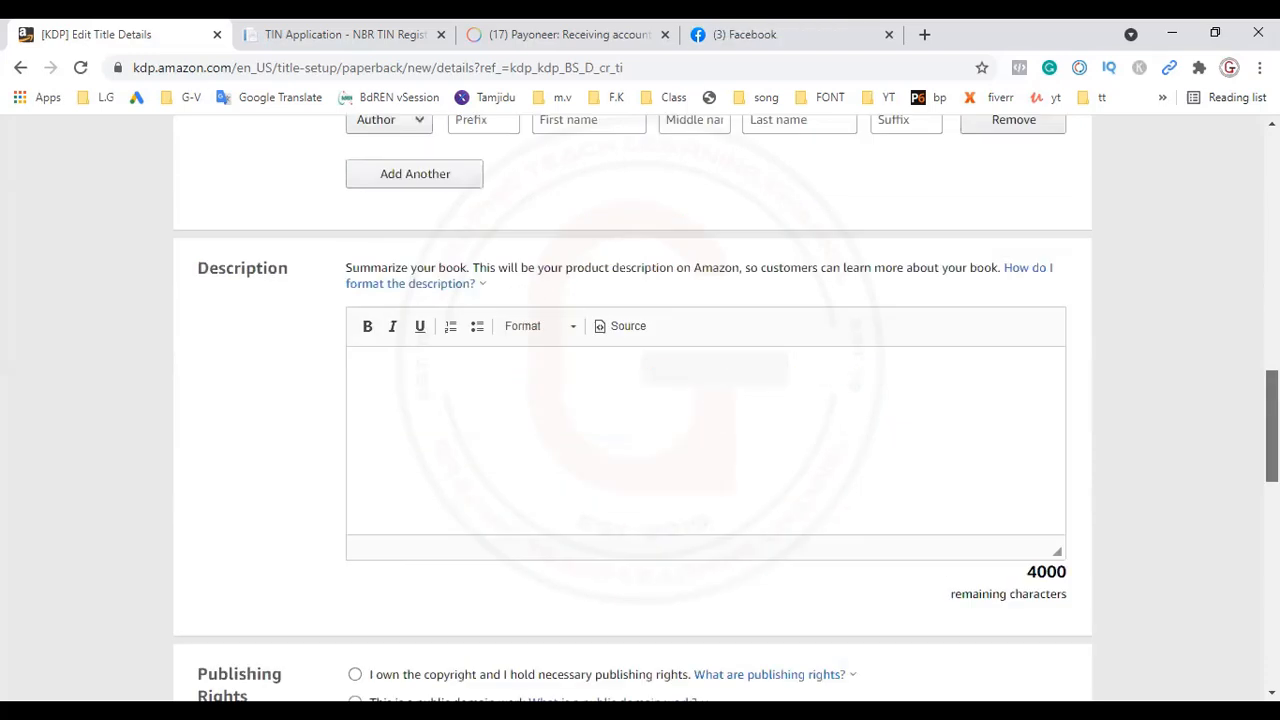
pyautogui.moveTo(1272, 426); pyautogui.dragTo(1272, 429)
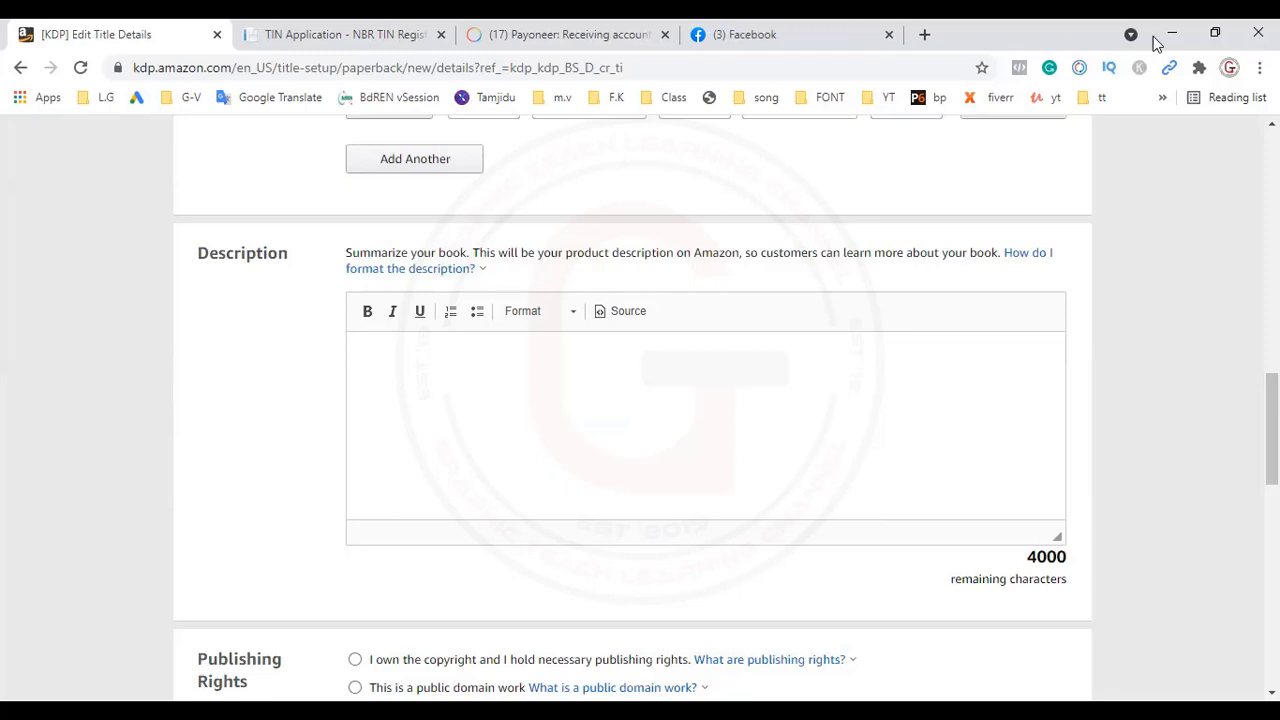
pyautogui.click(376, 347)
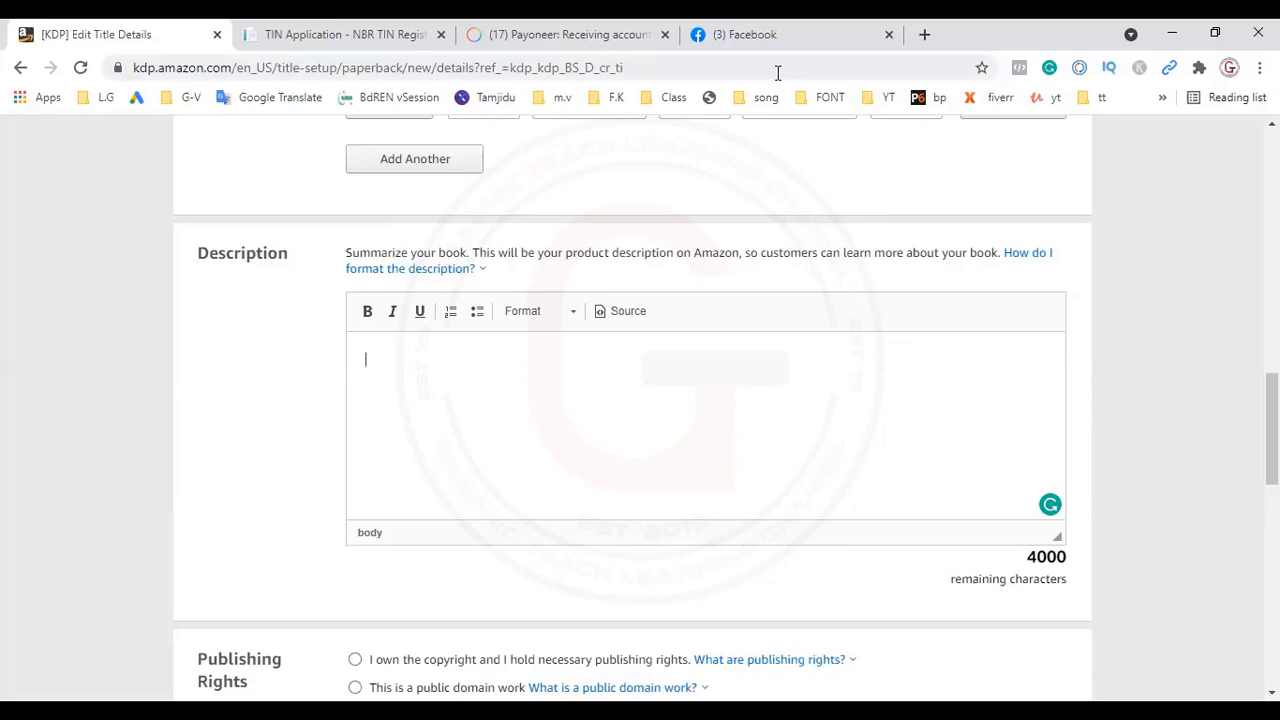
# Step: Show the help on formatting the description, open its Book Description guide, and return to the title details form
pyautogui.click(445, 270)
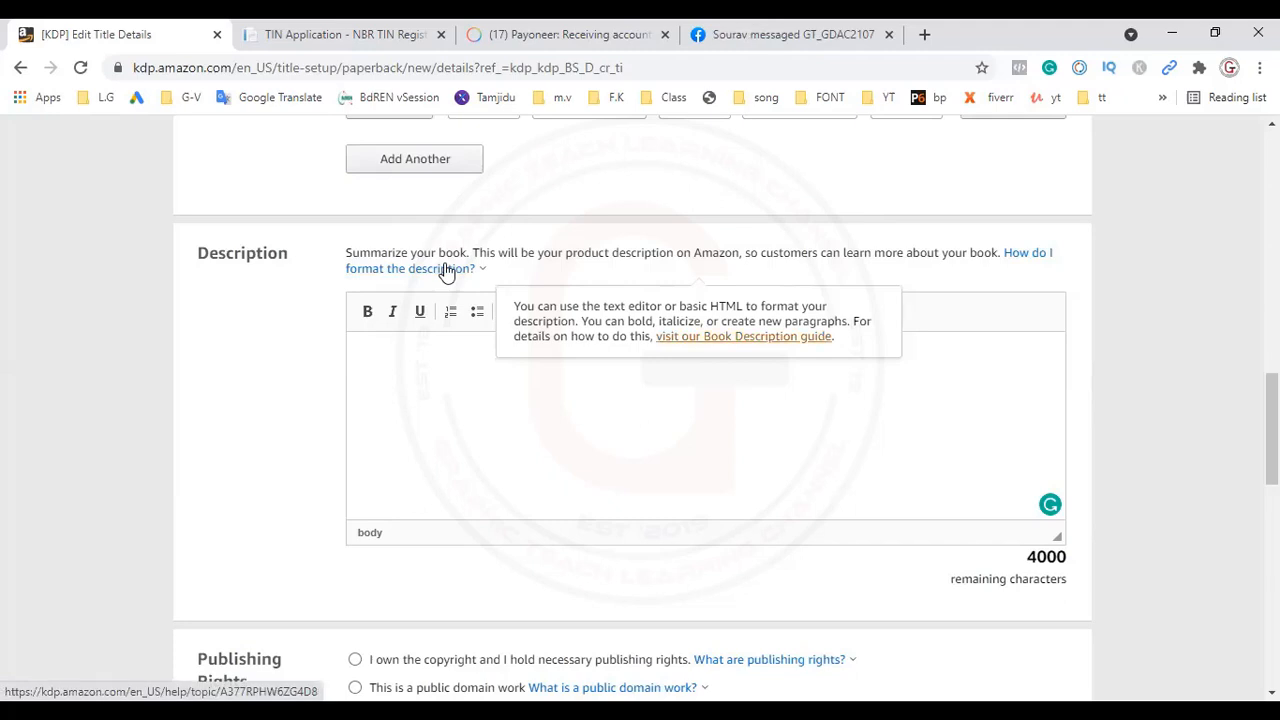
pyautogui.click(447, 273)
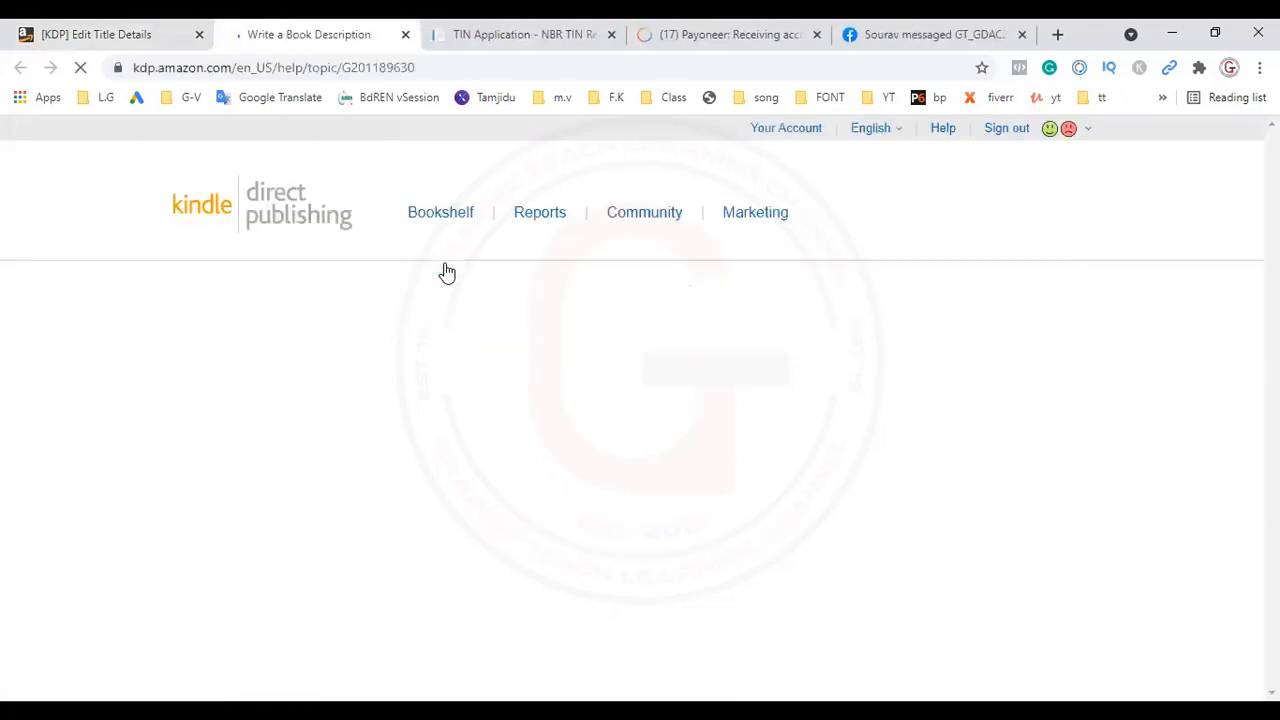
pyautogui.click(85, 34)
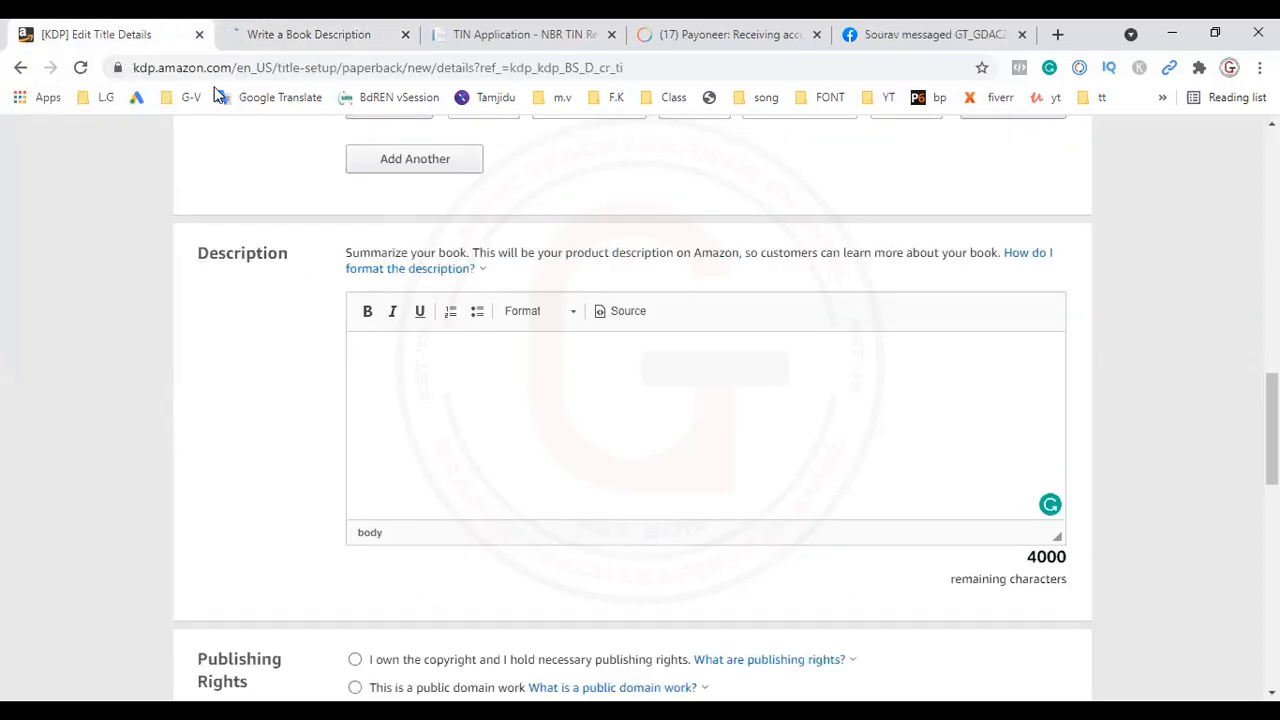
pyautogui.click(399, 273)
# Step: Open the help page about book titles from the Book Title section and read the title do's and don'ts and subtitle guidelines
pyautogui.scroll(5, 640, 400)
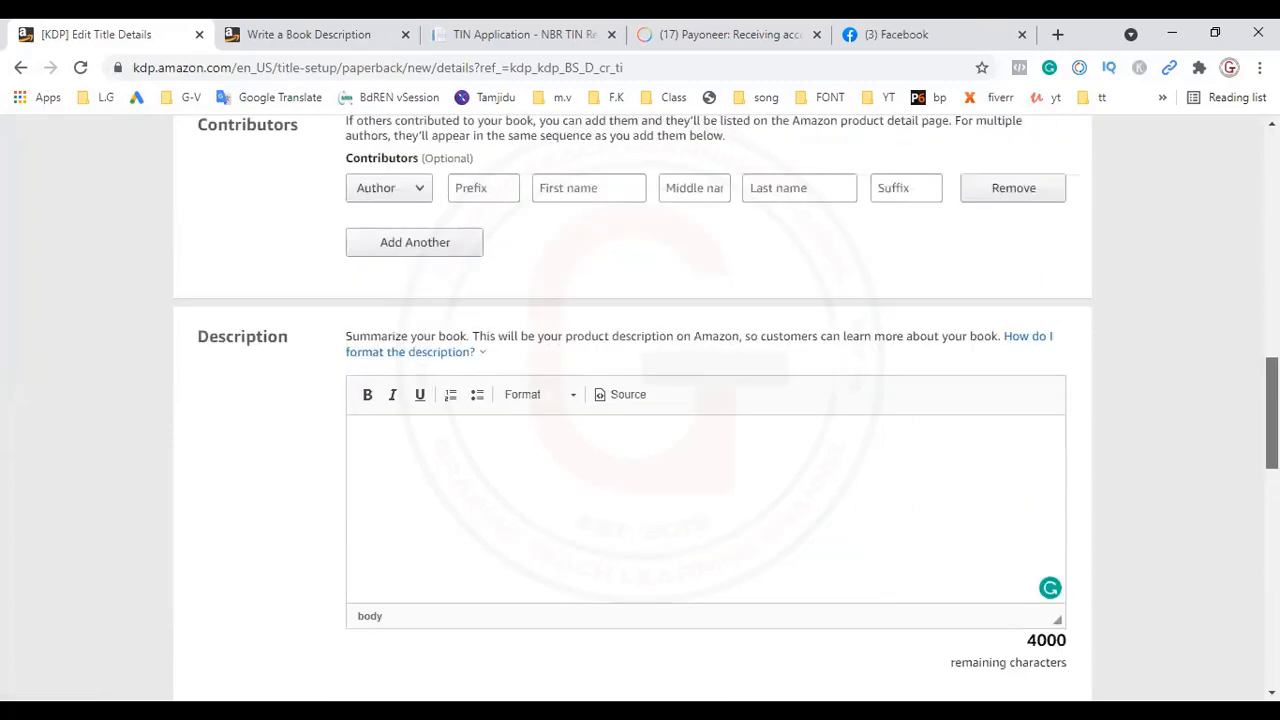
pyautogui.scroll(2, 1194, 330)
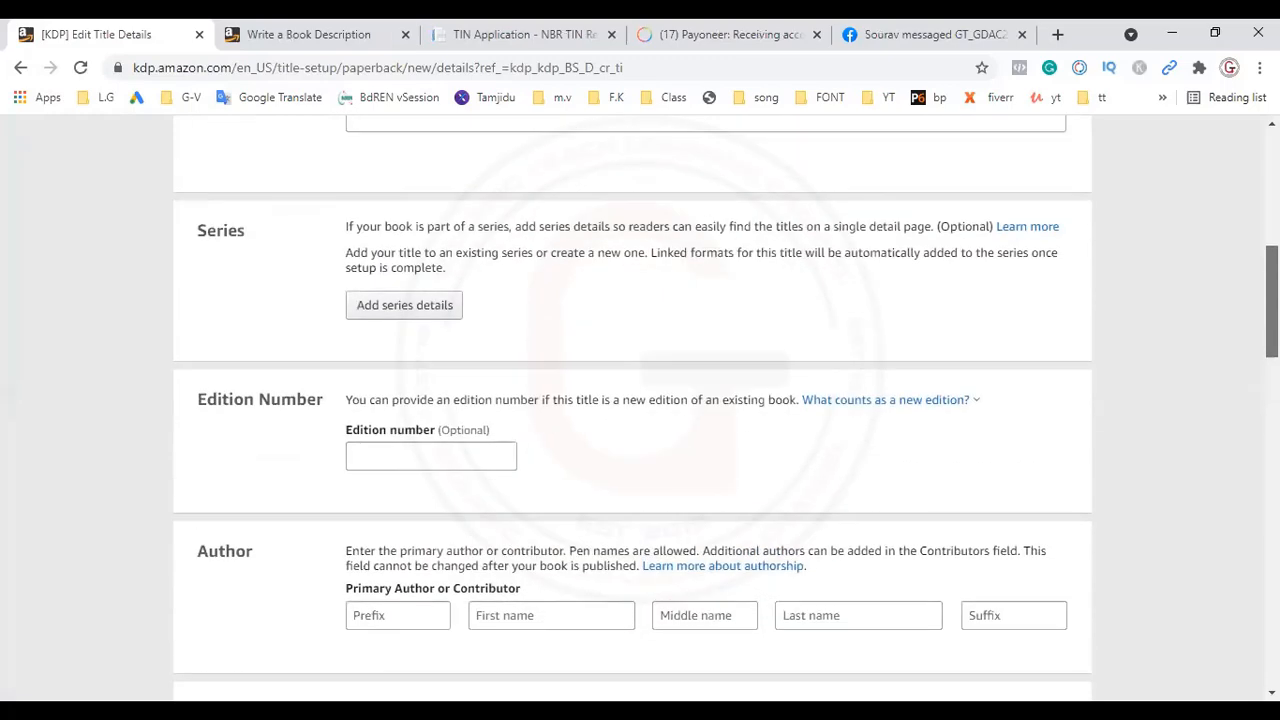
pyautogui.moveTo(938, 403)
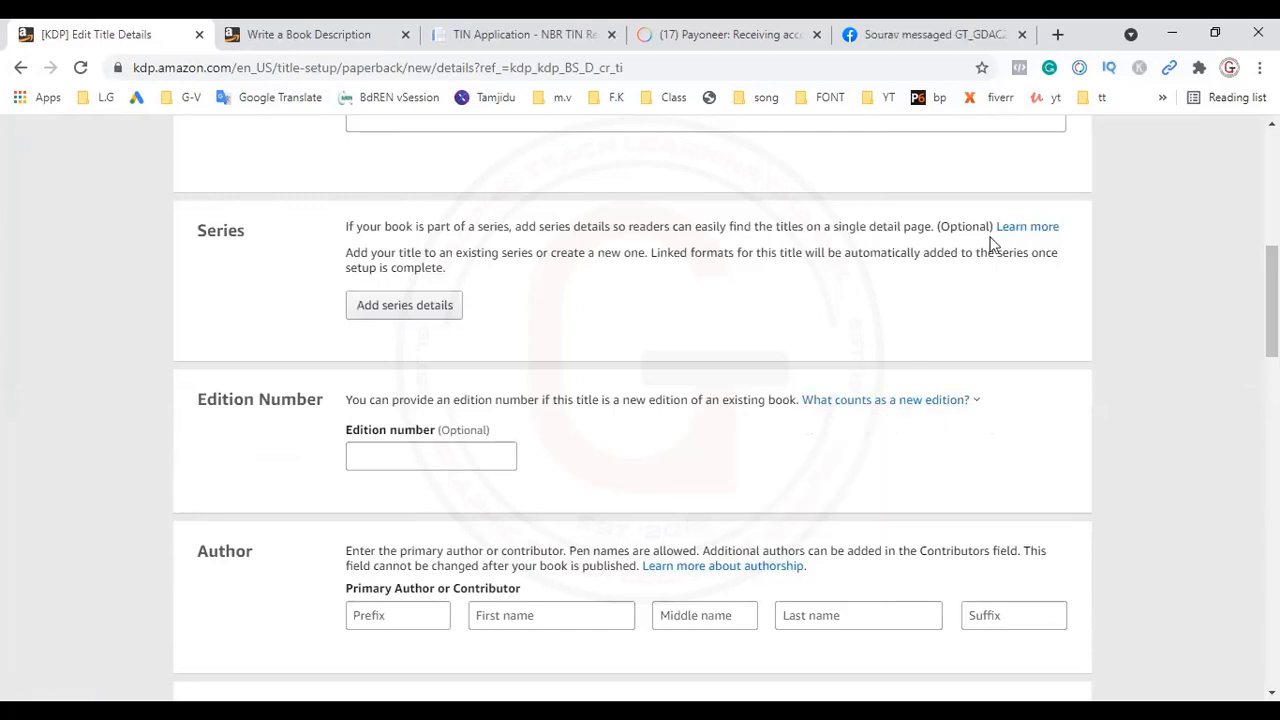
pyautogui.scroll(1, 1025, 232)
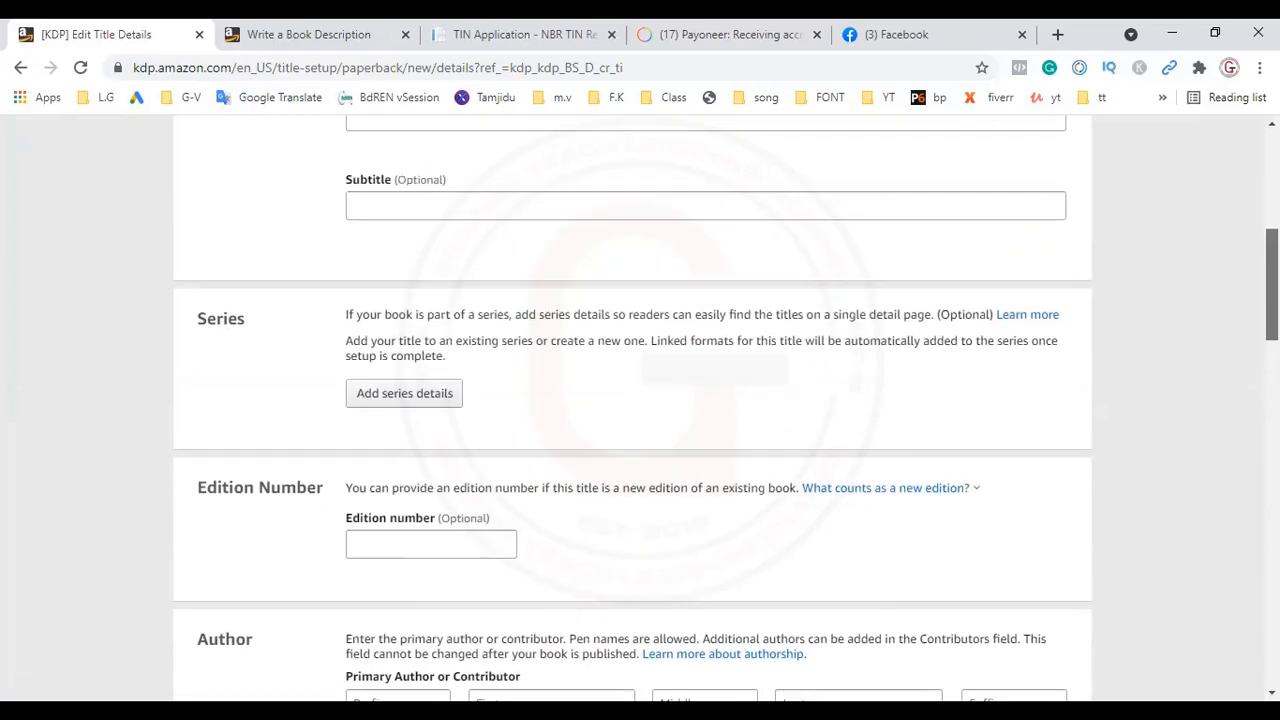
pyautogui.scroll(3, 632, 410)
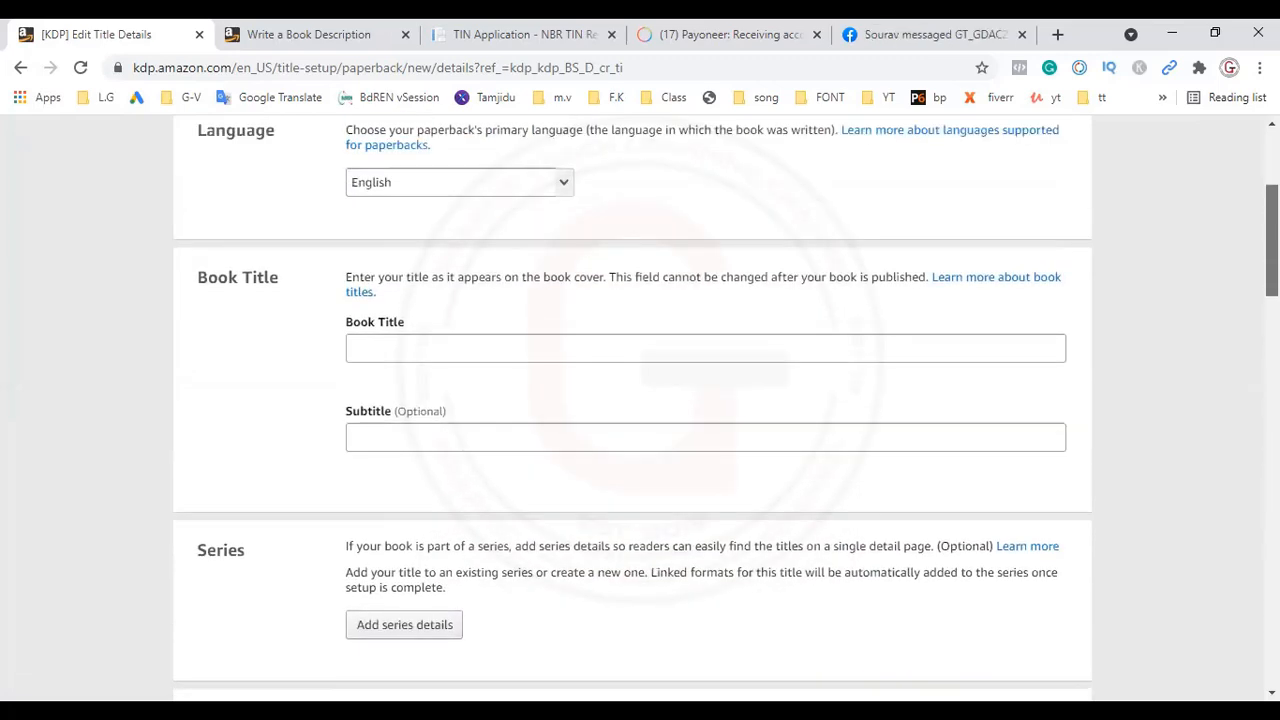
pyautogui.click(1023, 287)
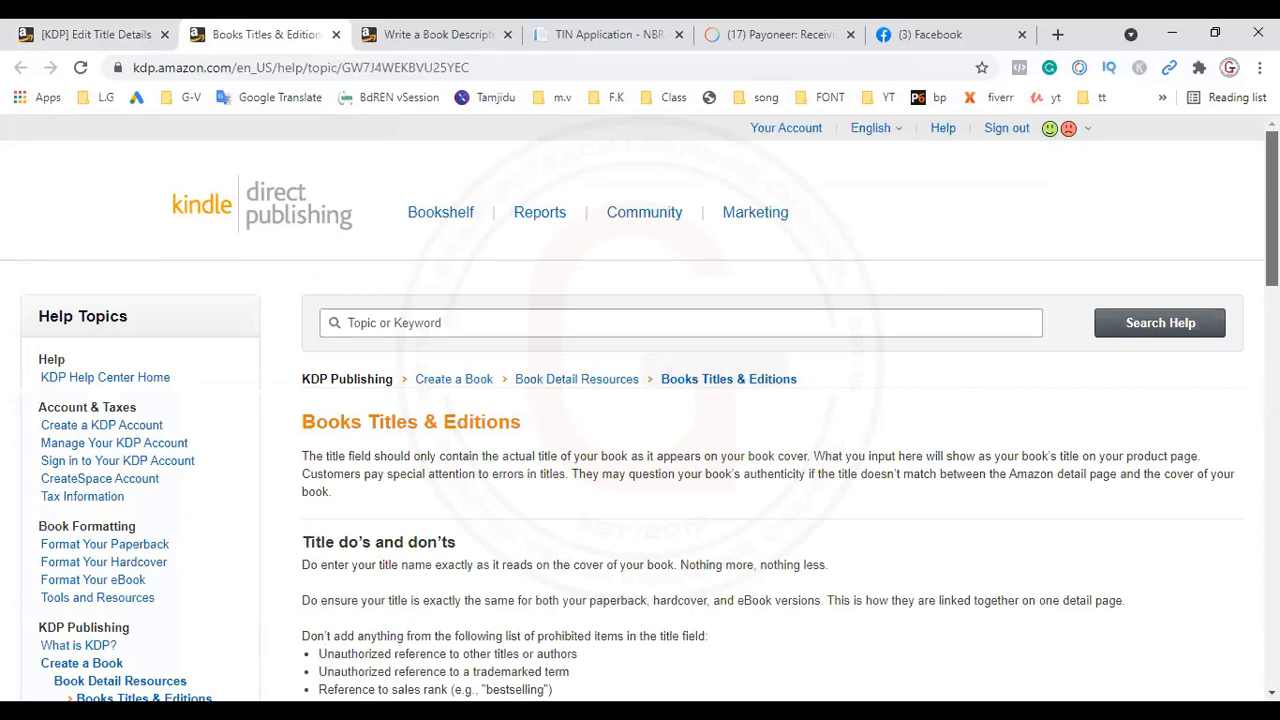
pyautogui.scroll(-4, 640, 400)
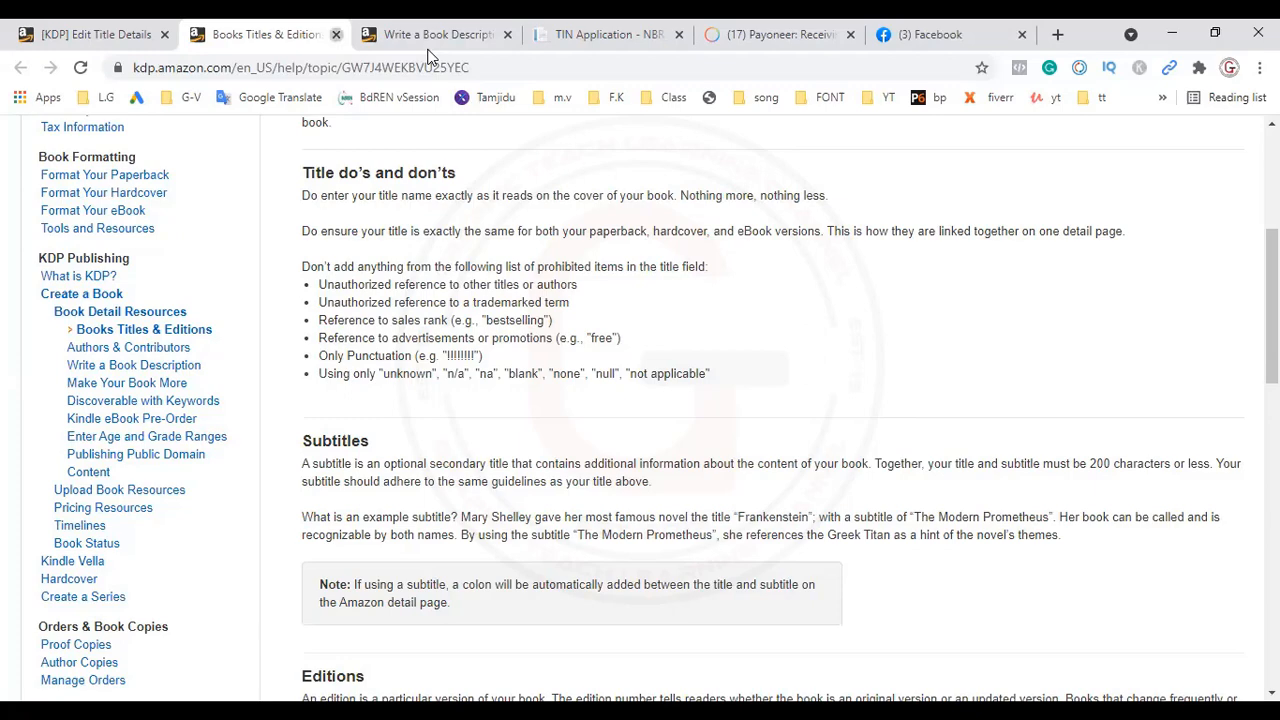
# Step: Close the book titles help page, skim and close the Write a Book Description guide, and return to the title details form
pyautogui.click(336, 34)
pyautogui.hotkey('ctrl', 'Tab')
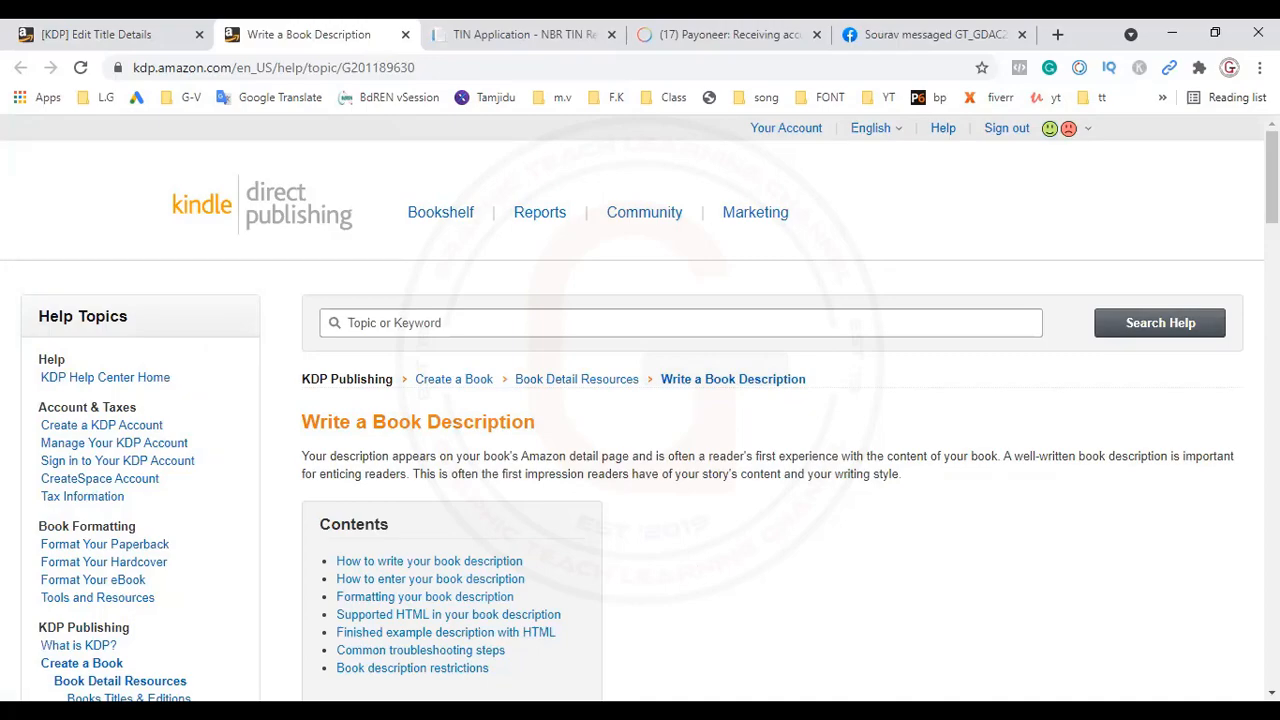
pyautogui.scroll(-15, 360, 143)
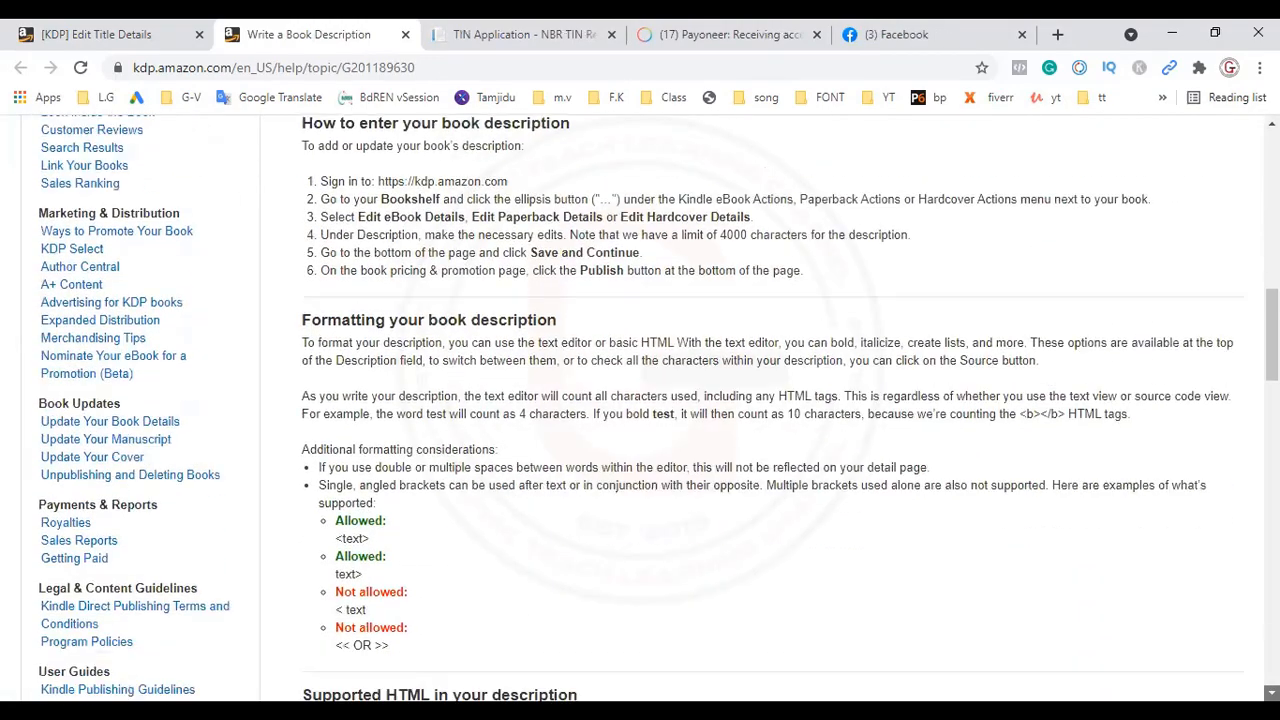
pyautogui.click(406, 37)
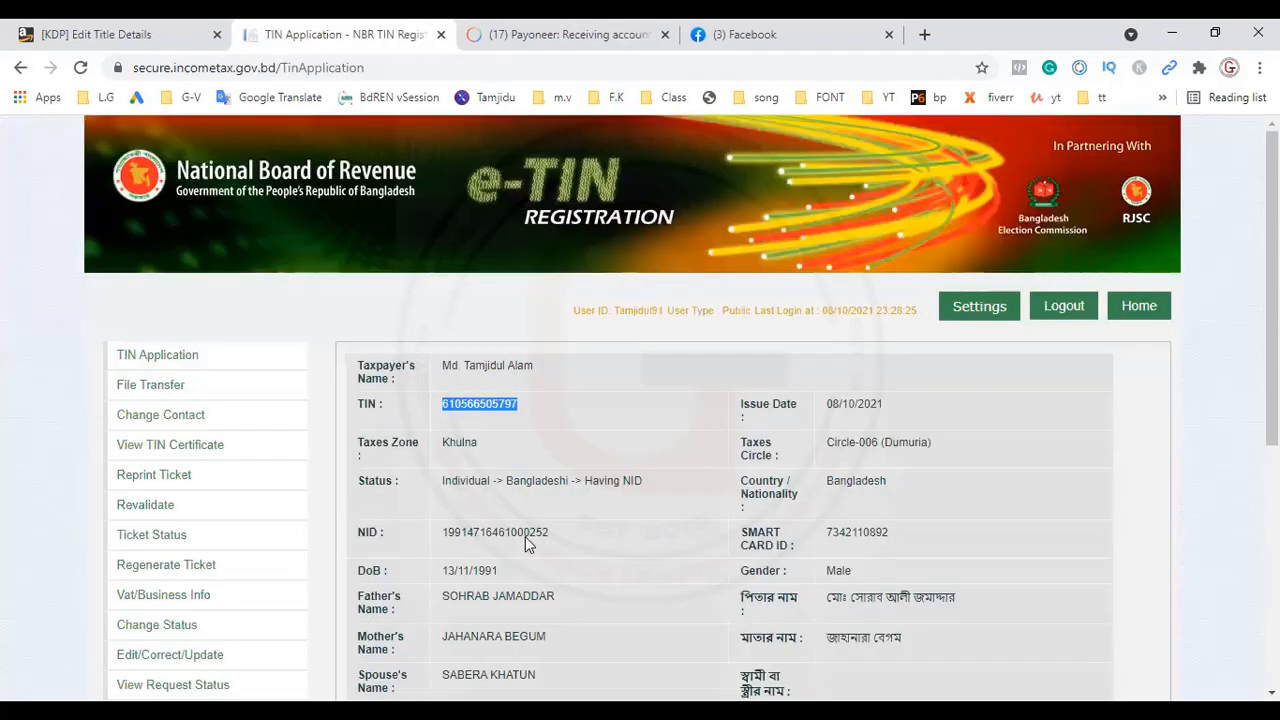
pyautogui.click(92, 34)
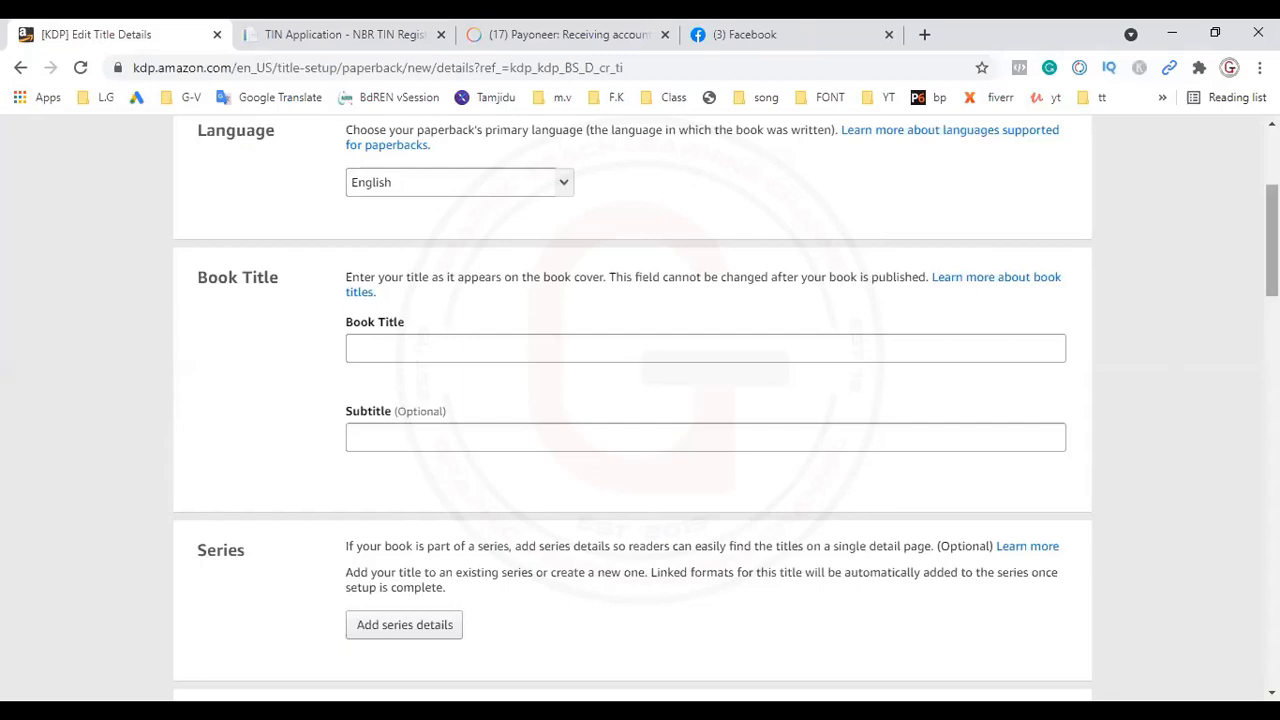
# Step: Examine the Publishing Rights options and the Keywords fields on the title details form
pyautogui.moveTo(1272, 256); pyautogui.dragTo(1272, 540)
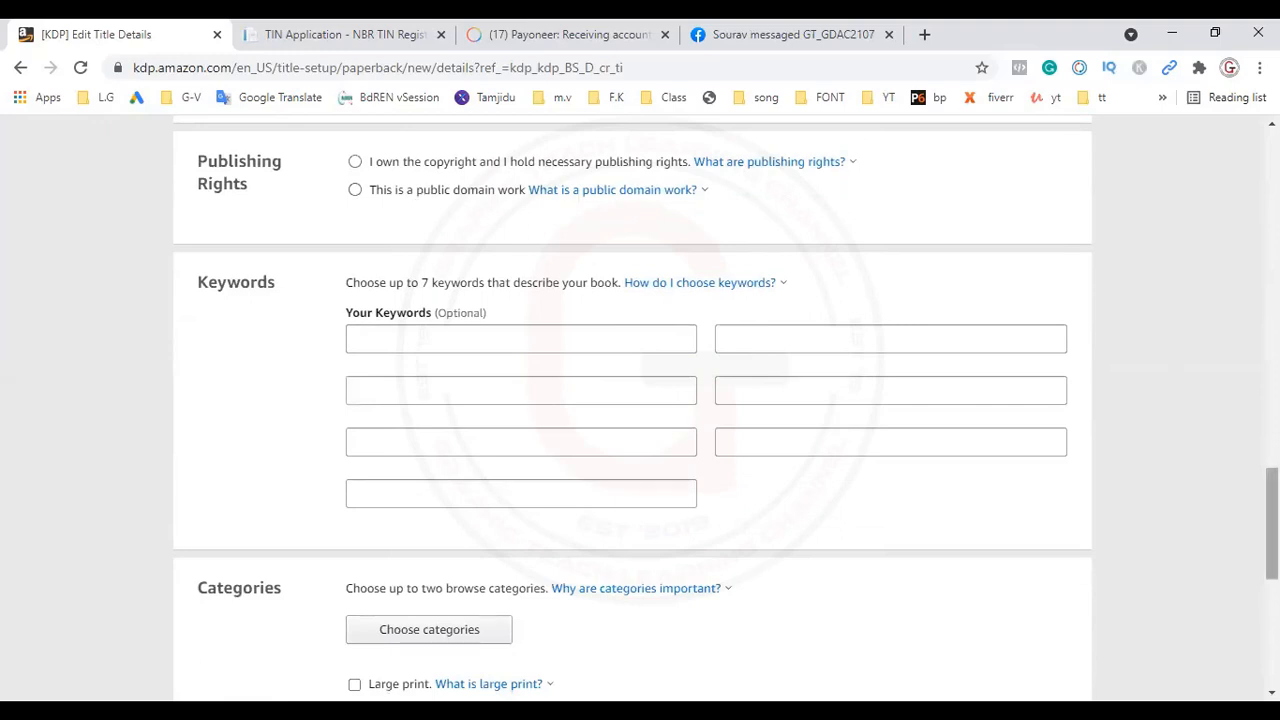
pyautogui.scroll(2, 640, 410)
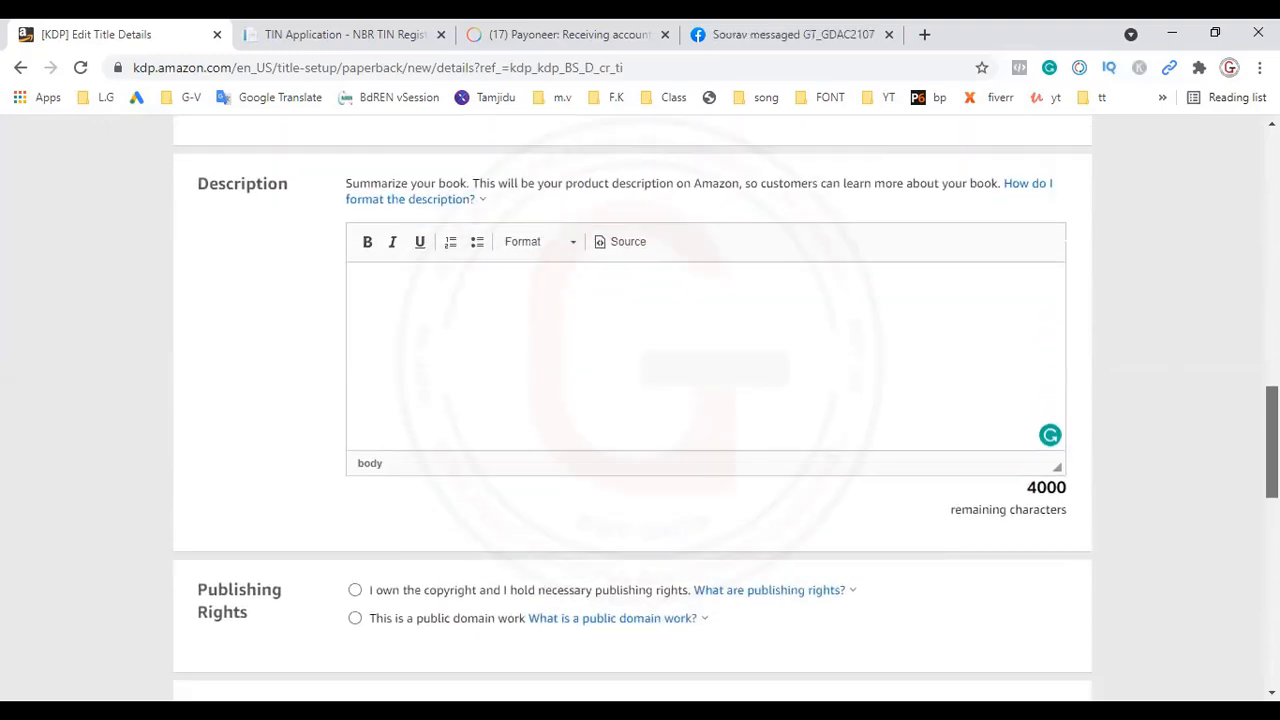
pyautogui.scroll(-1, 434, 589)
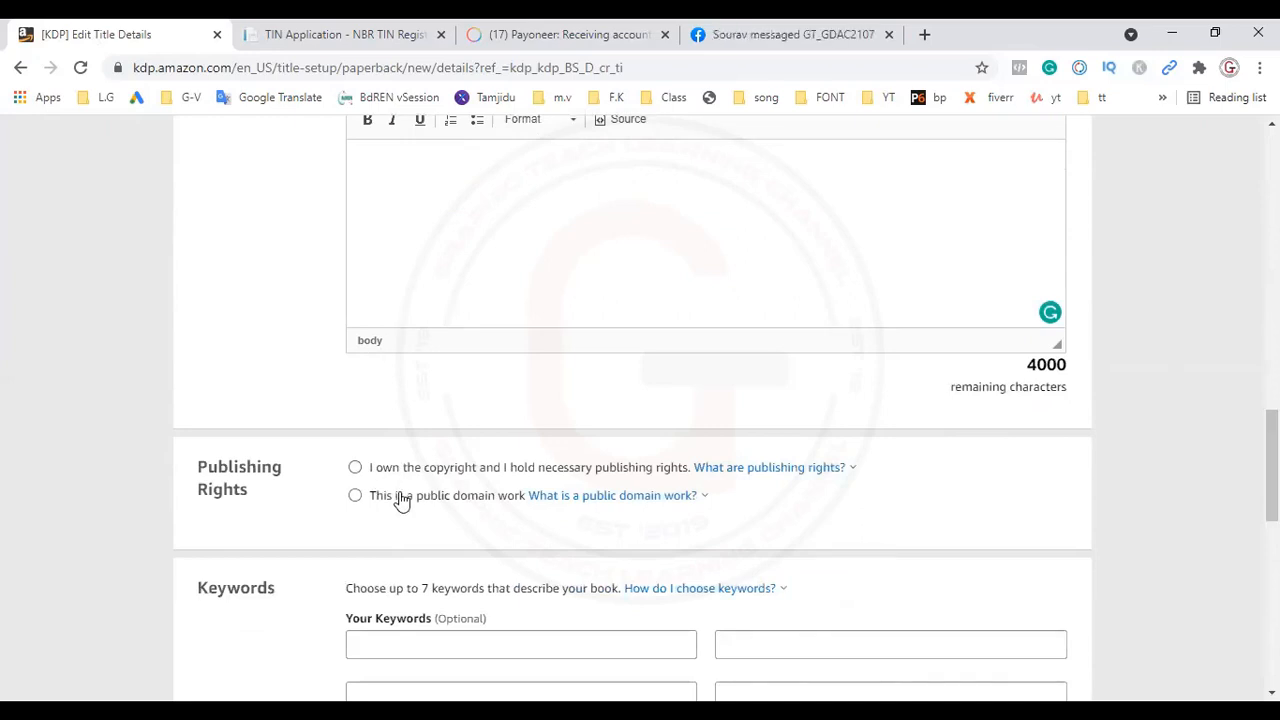
pyautogui.moveTo(769, 468)
pyautogui.moveTo(553, 501)
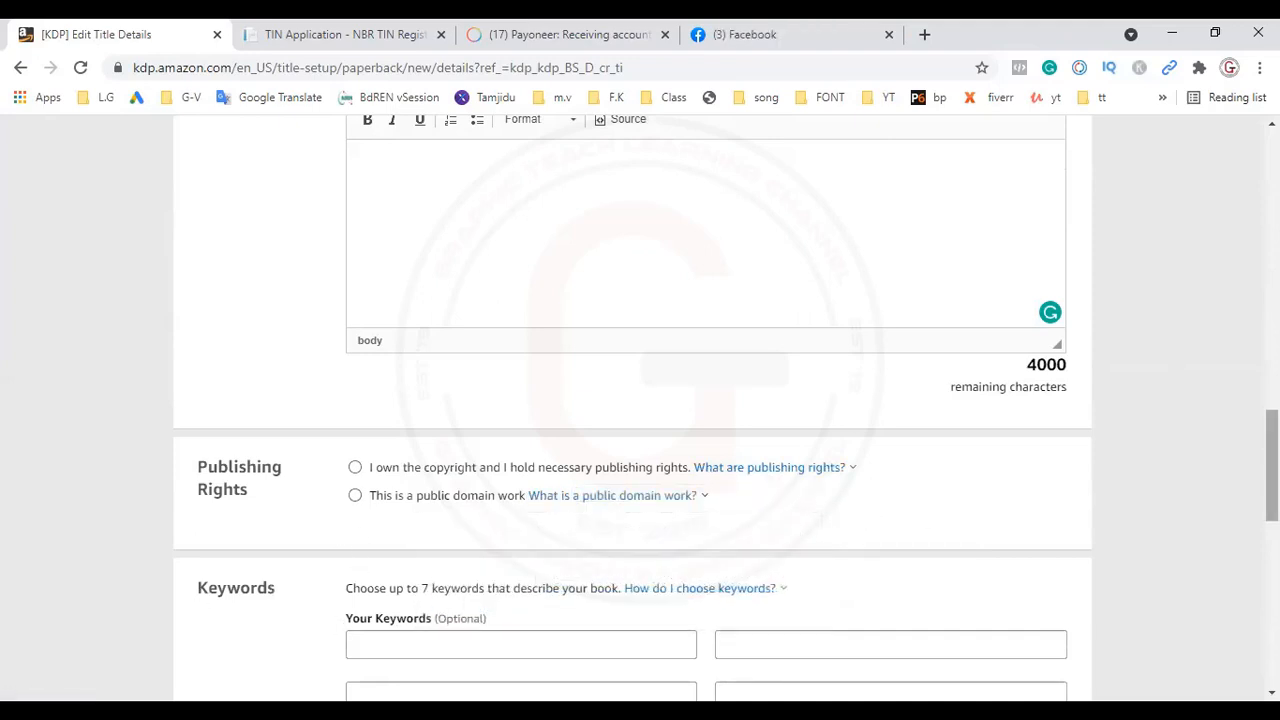
pyautogui.scroll(-3, 1270, 465)
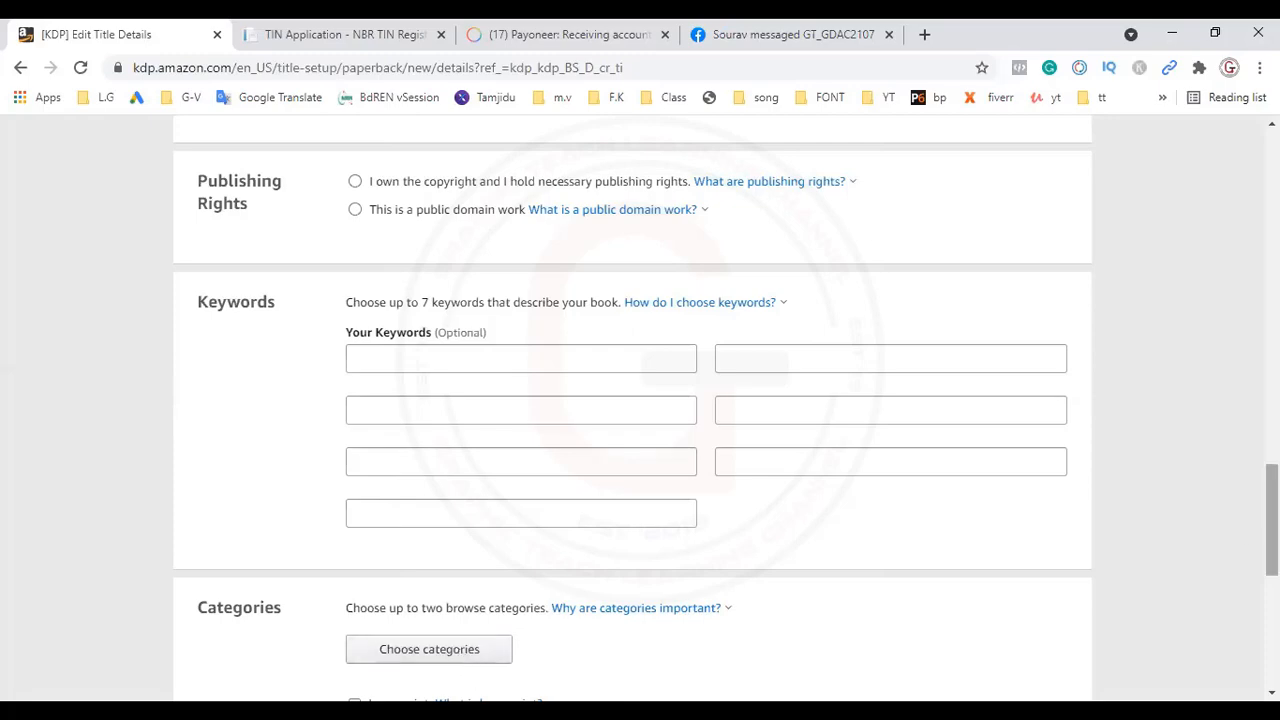
pyautogui.moveTo(1272, 520)
pyautogui.mouseDown()
pyautogui.moveTo(1272, 630)
pyautogui.moveTo(1272, 535)
pyautogui.mouseUp()
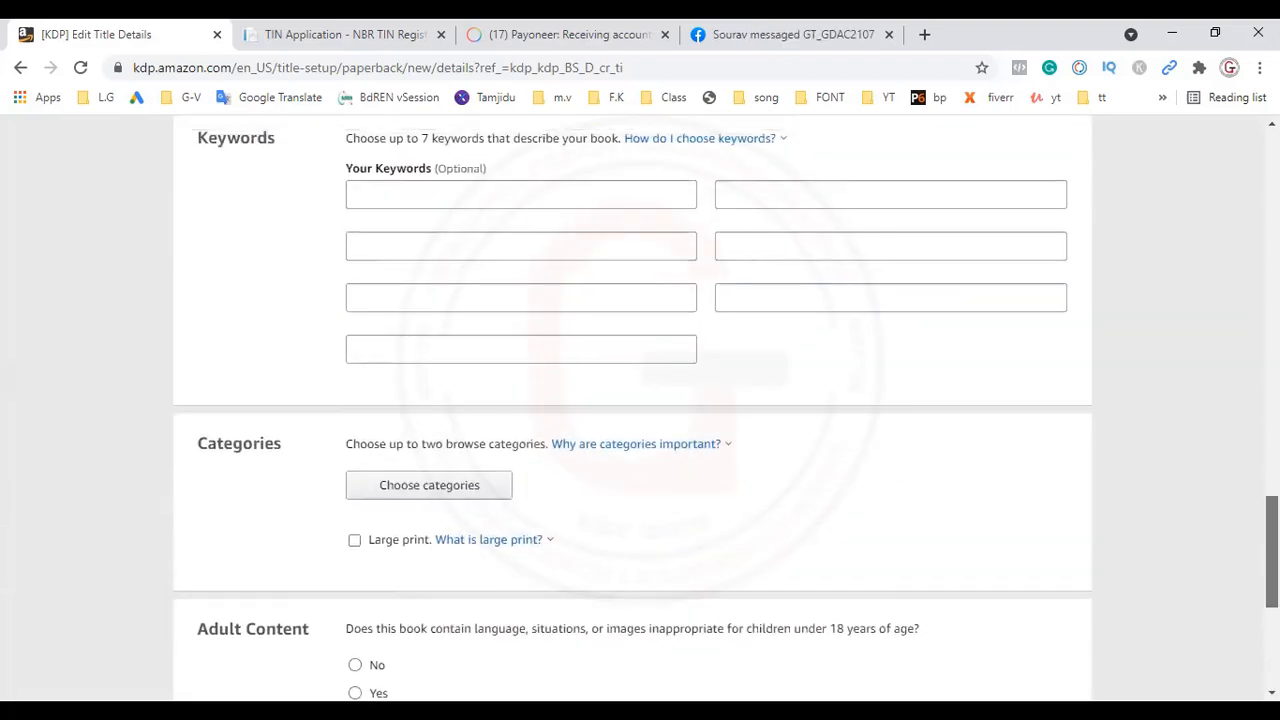
# Step: Browse the category chooser, expanding Fiction and its African American subcategories, and cancel without selecting a category
pyautogui.click(507, 496)
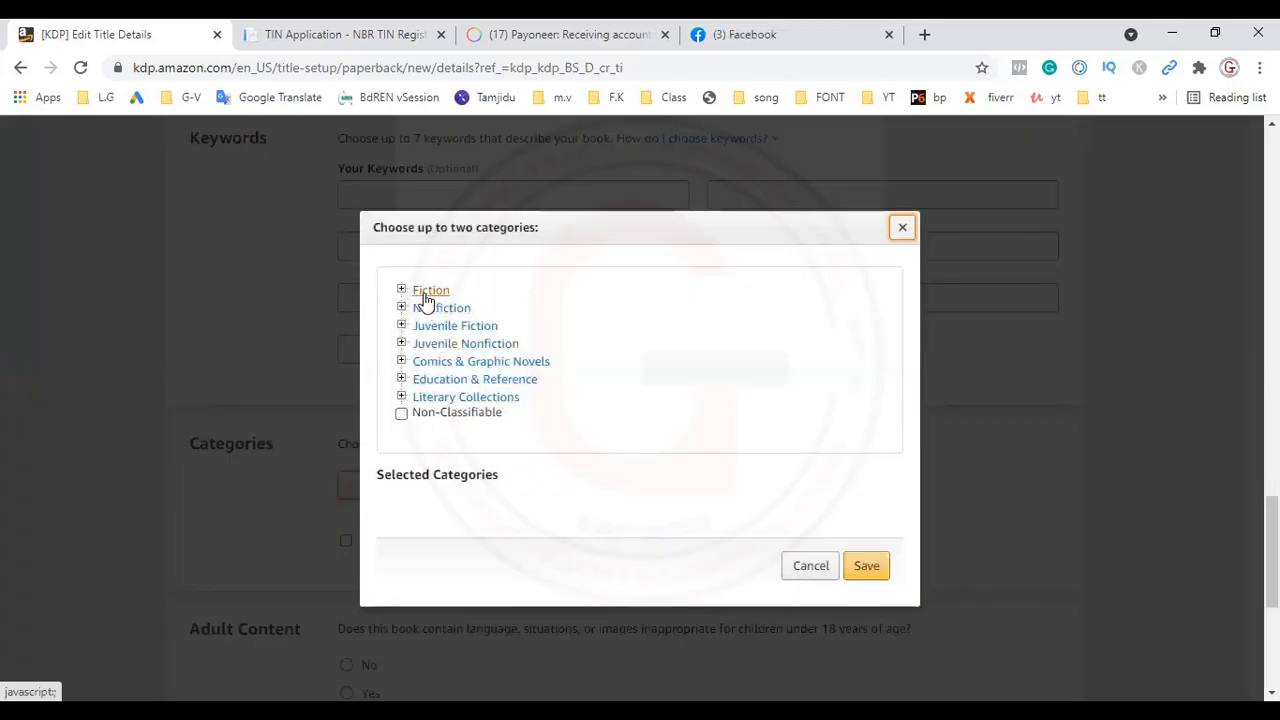
pyautogui.click(427, 293)
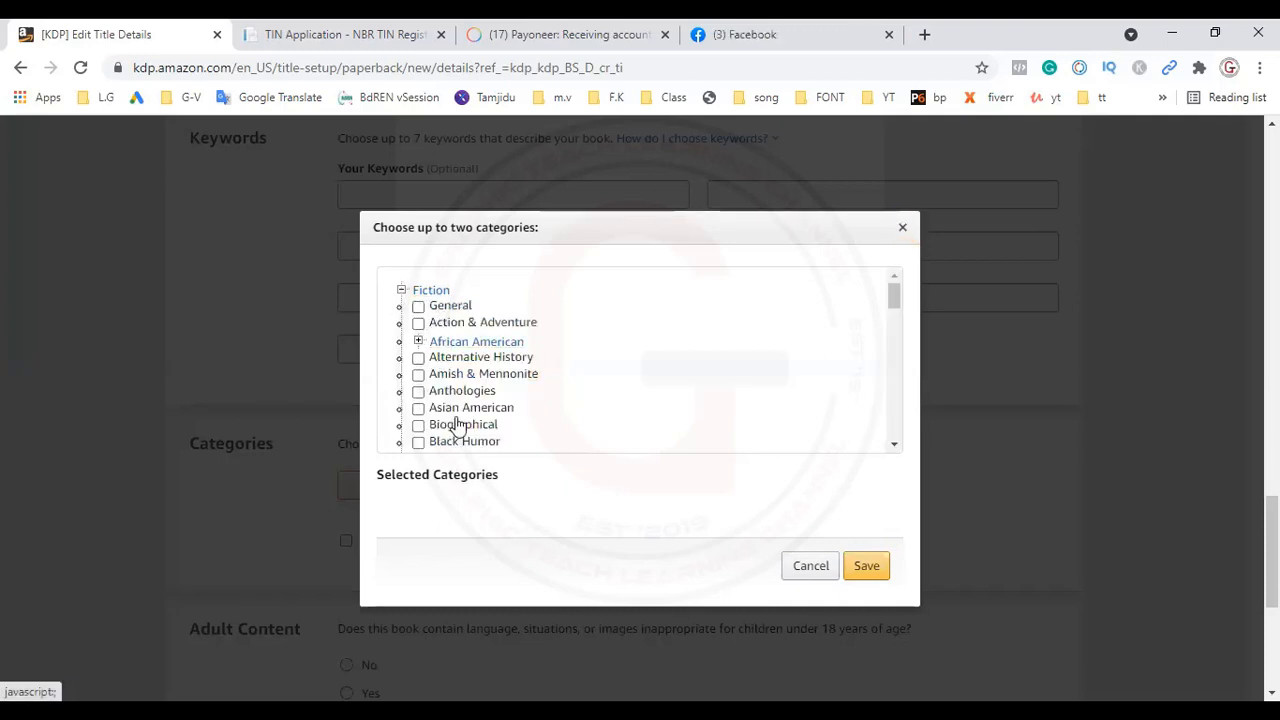
pyautogui.click(456, 343)
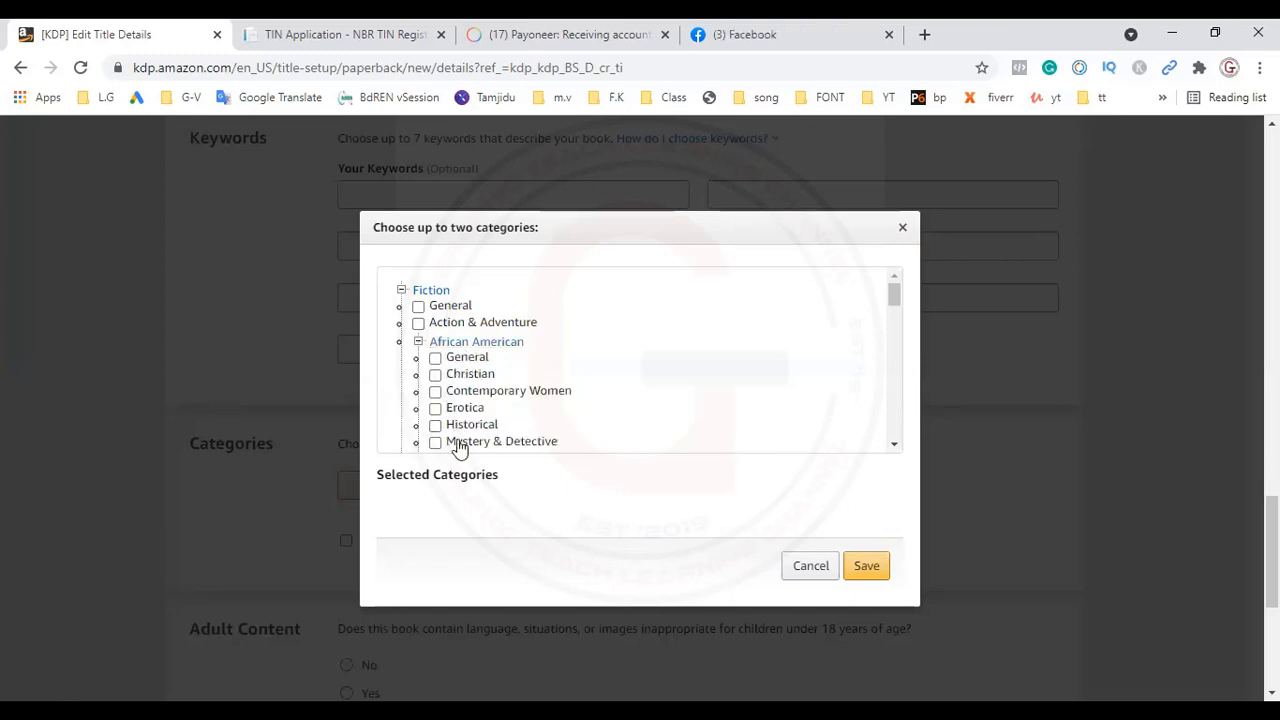
pyautogui.moveTo(892, 295); pyautogui.dragTo(898, 435)
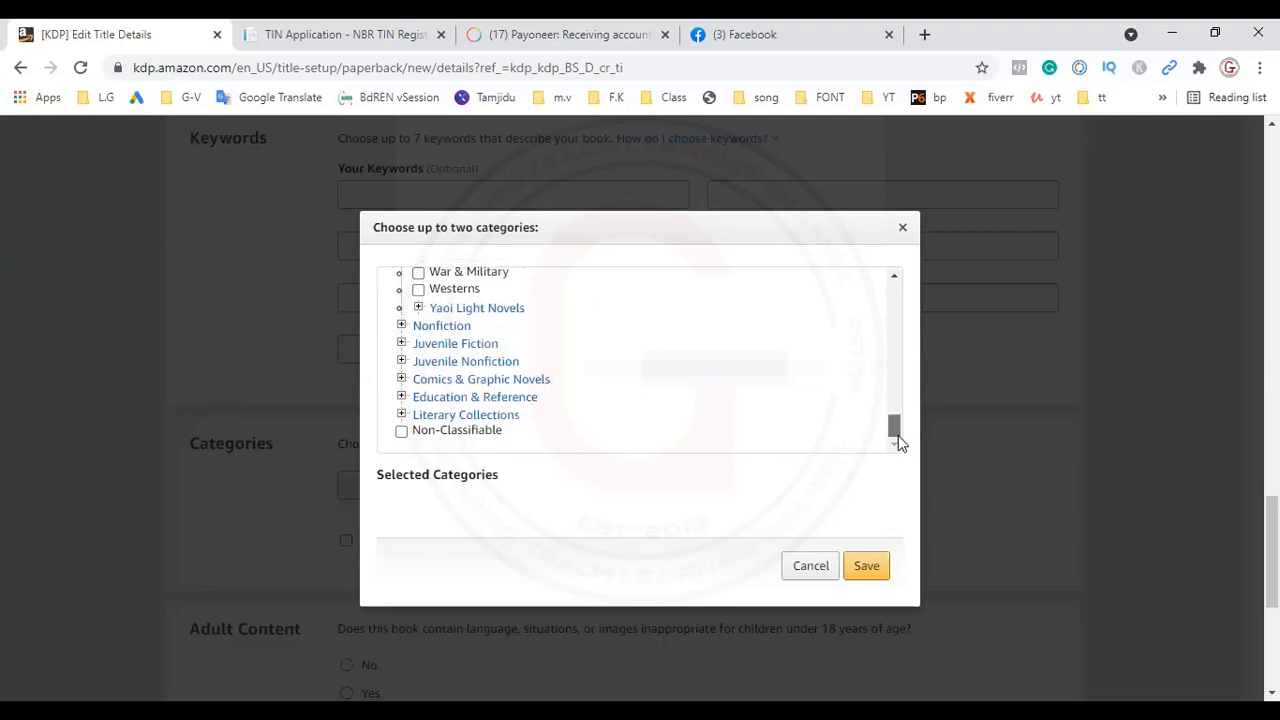
pyautogui.click(819, 566)
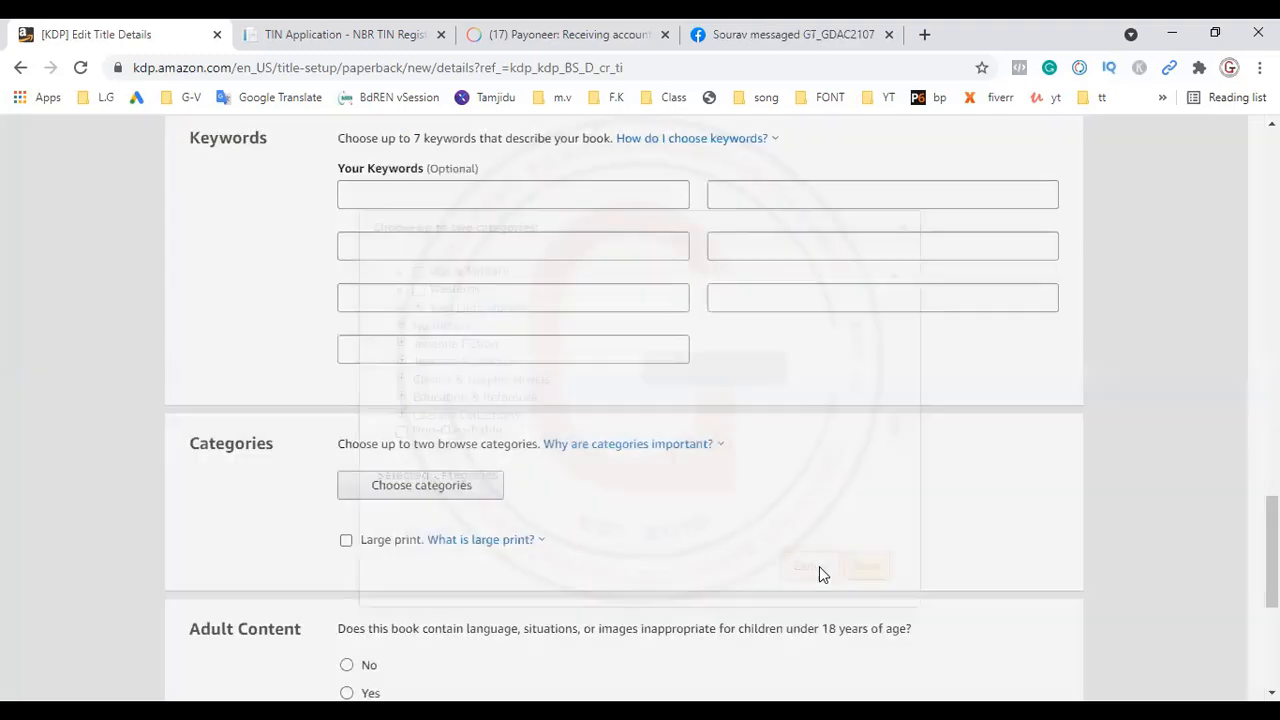
# Step: Search the web for "bookbolt category kdp" in a new browser tab and open the BookBolt KDP Category Finder page
pyautogui.click(922, 36)
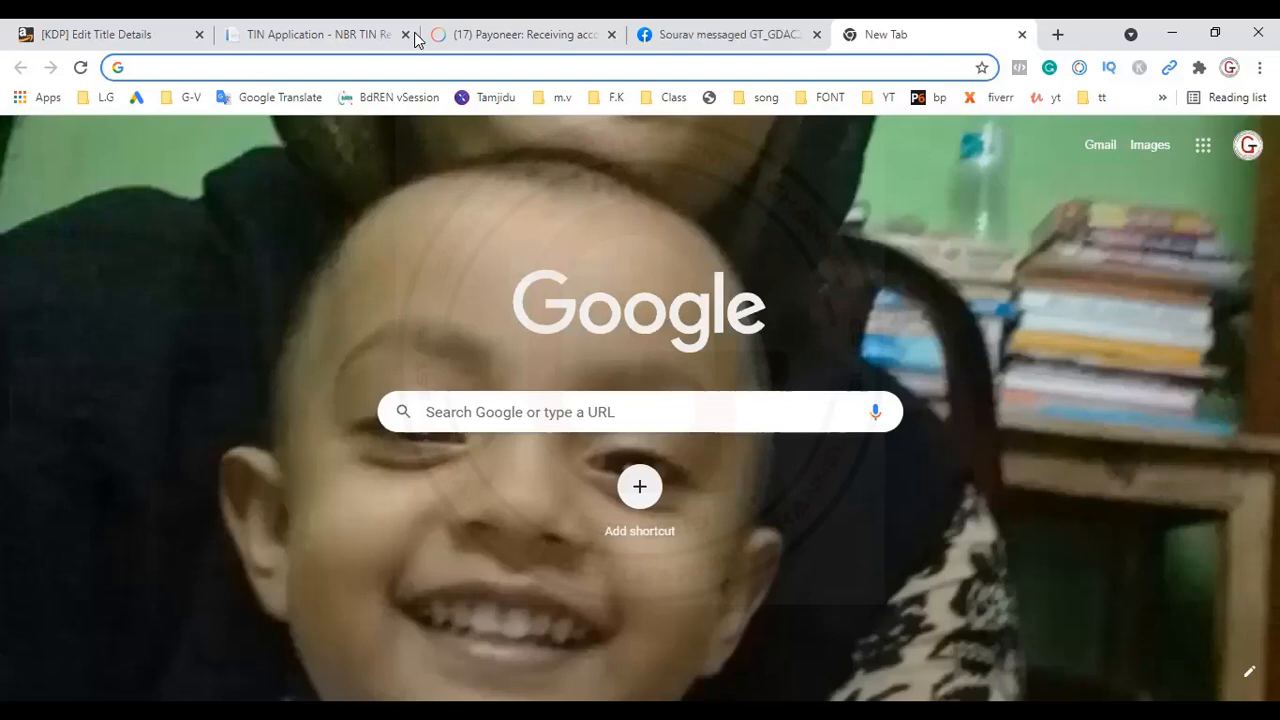
pyautogui.write('boo')
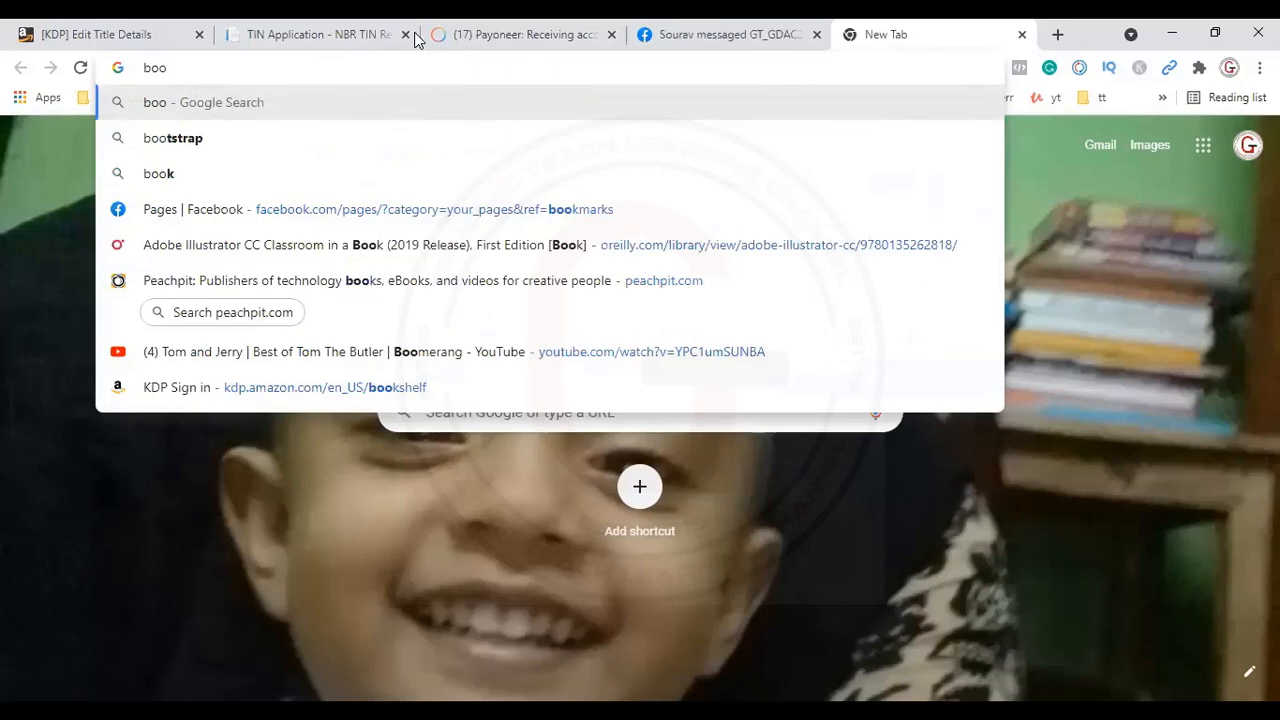
pyautogui.write('kbolt')
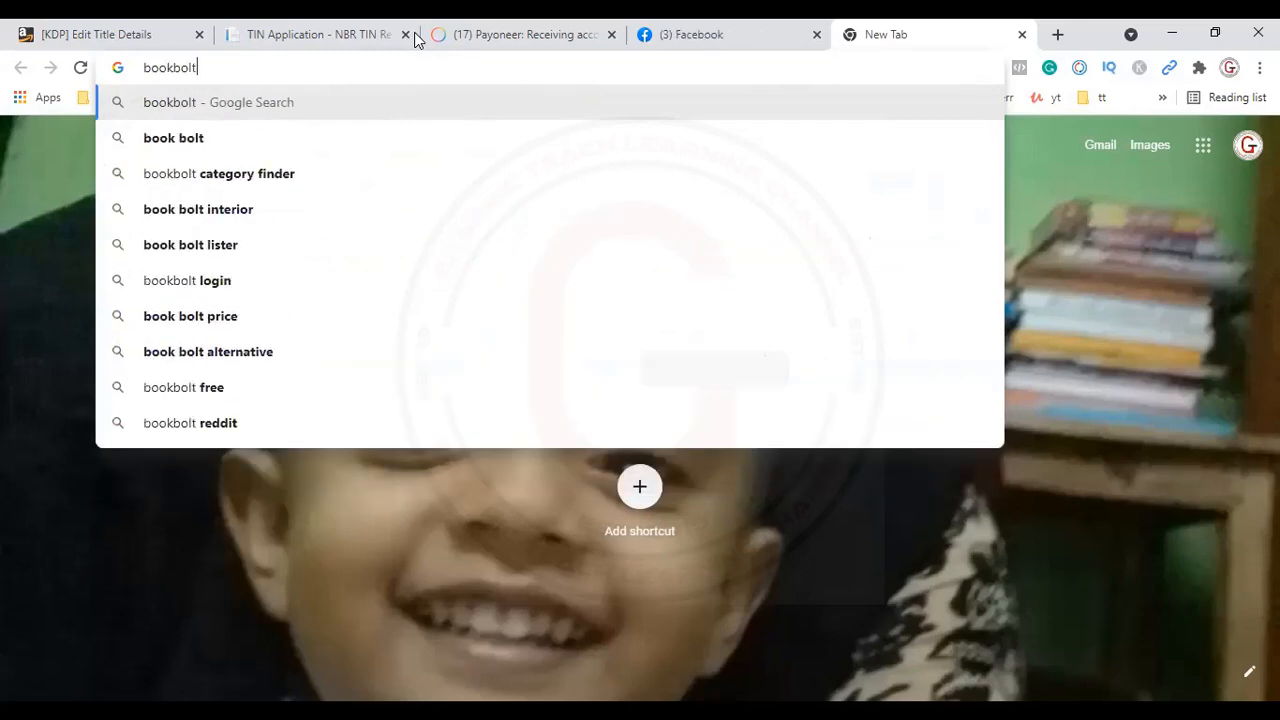
pyautogui.write(' c')
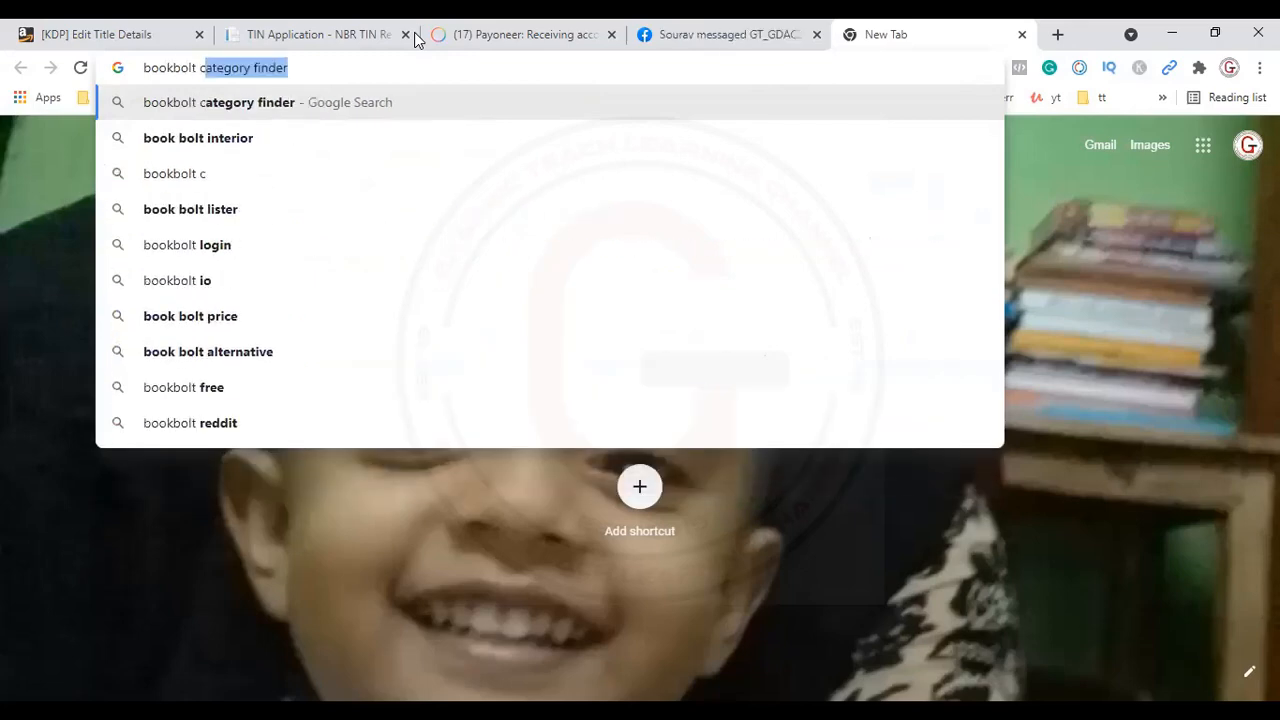
pyautogui.write('ategory')
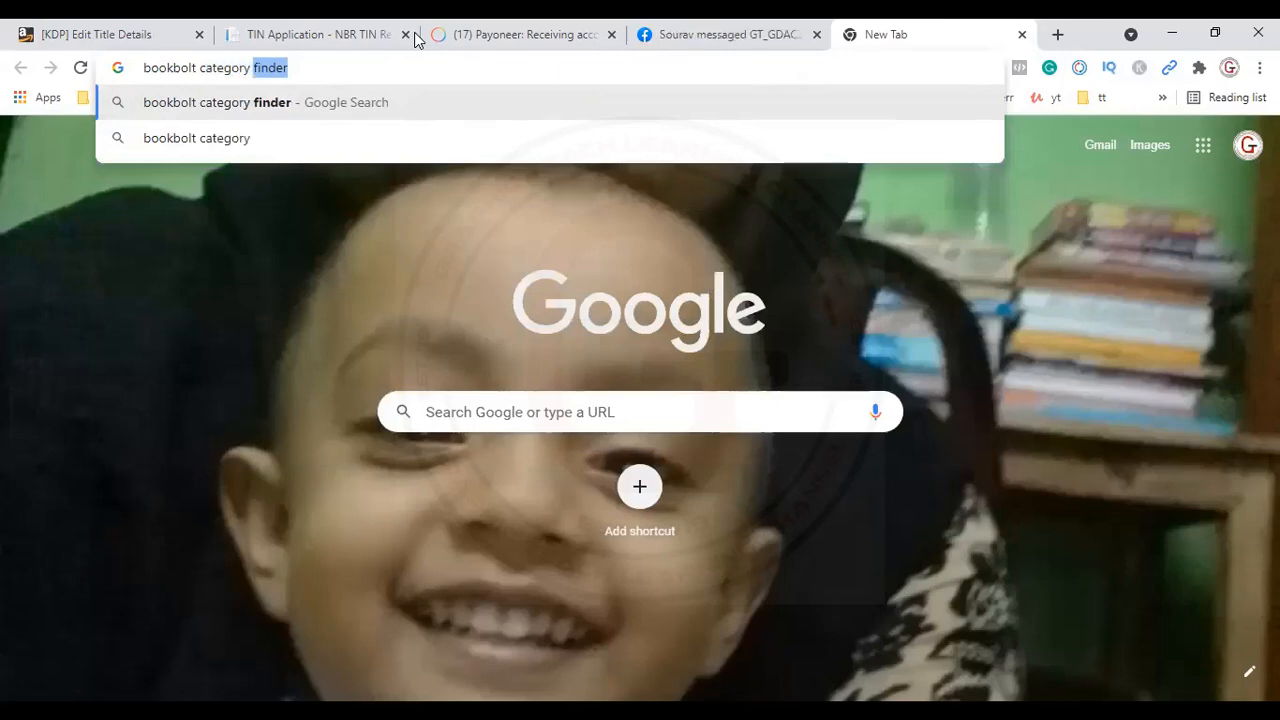
pyautogui.write('  kdp')
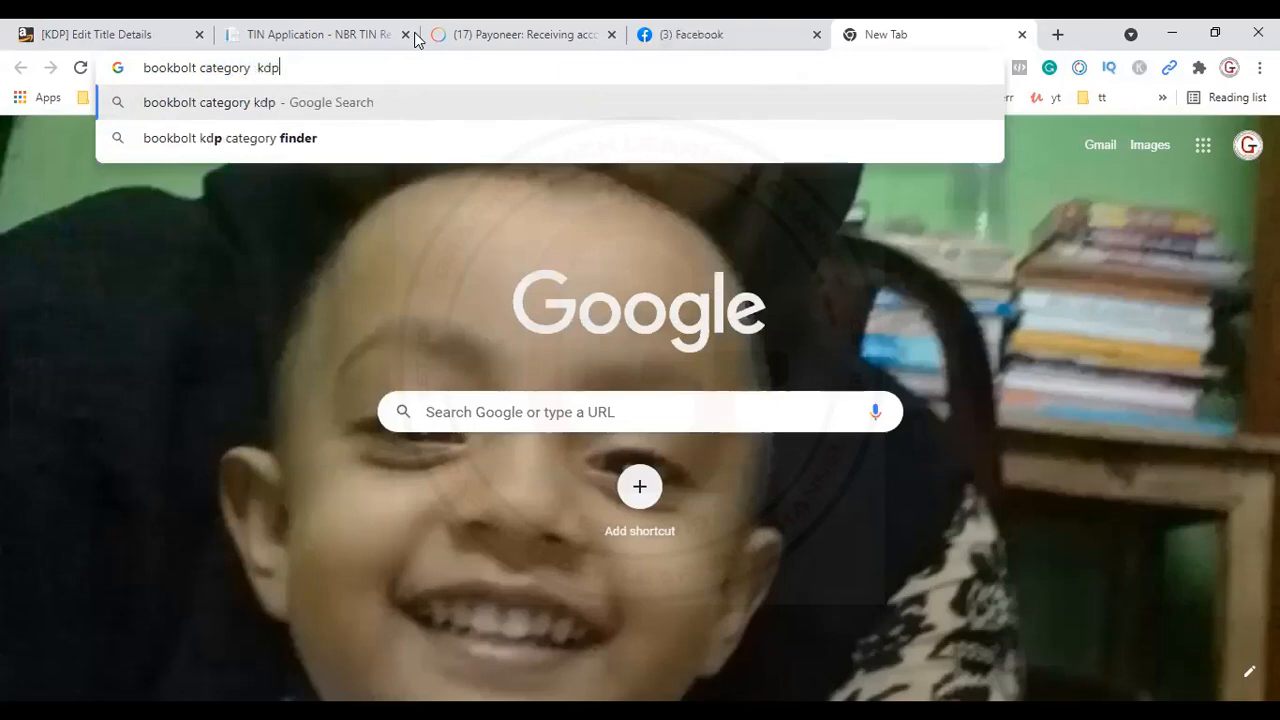
pyautogui.press('Return')
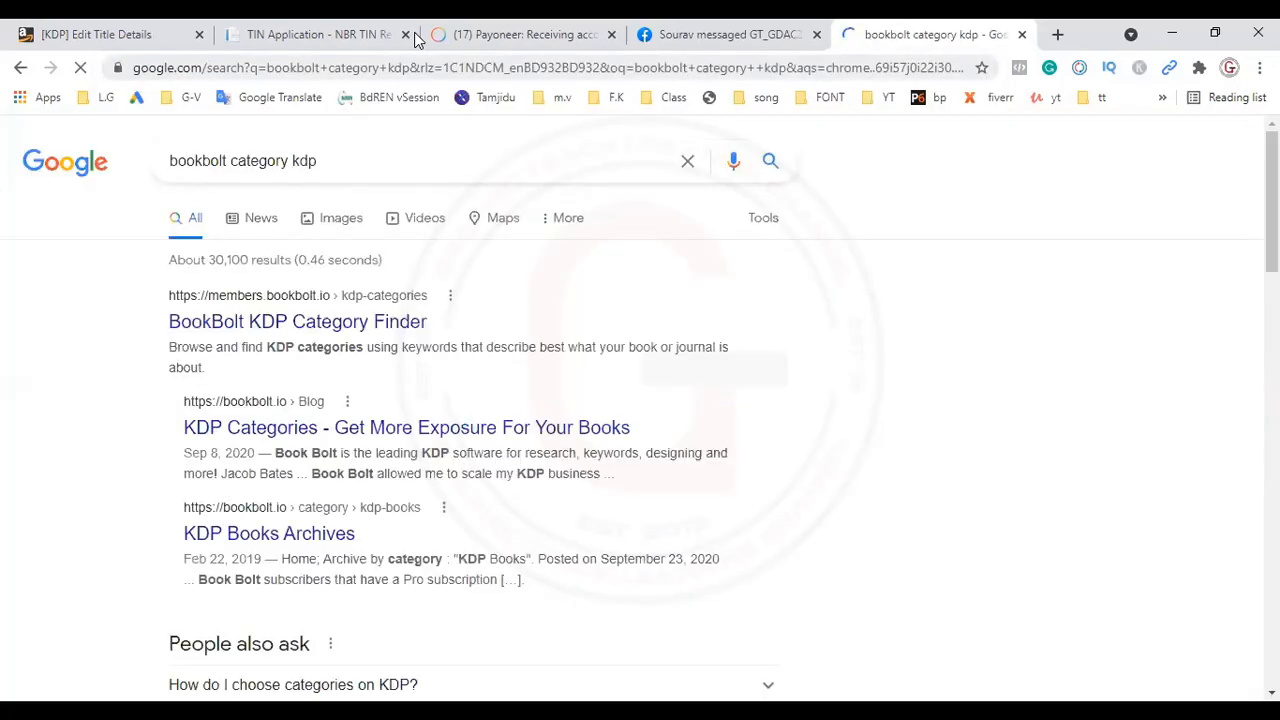
pyautogui.click(342, 334)
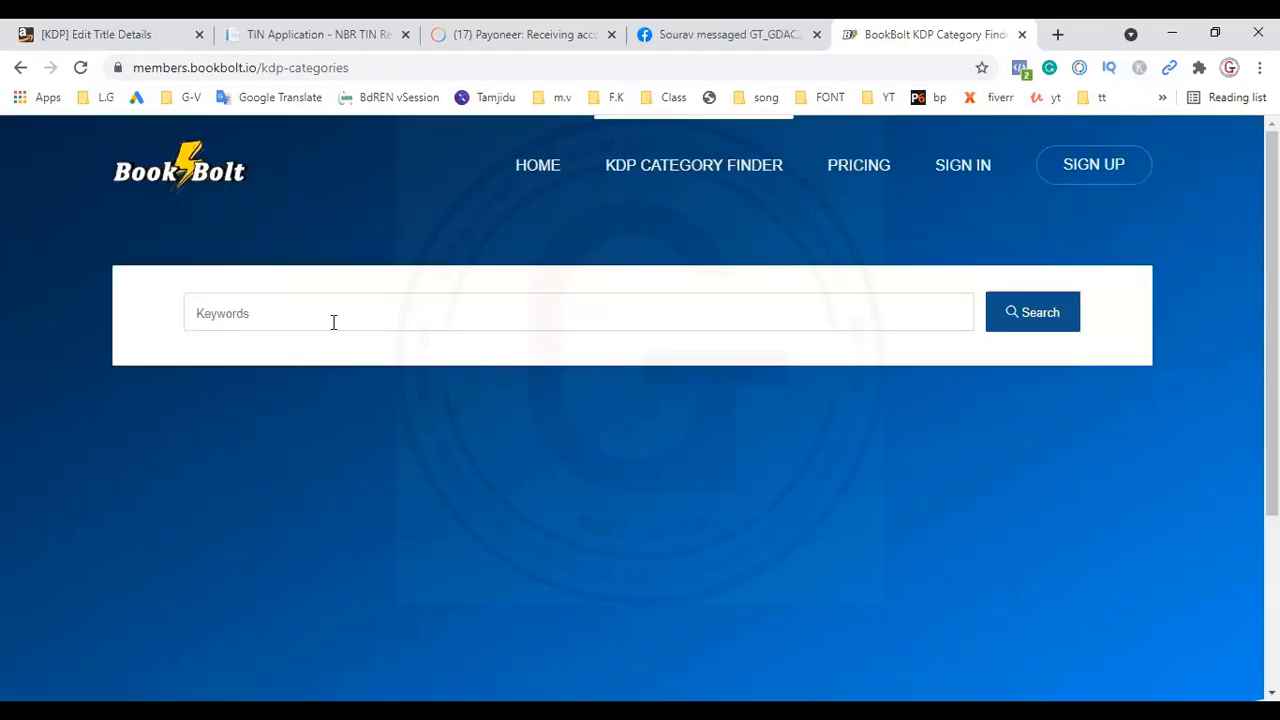
# Step: Search the BookBolt KDP Category Finder for categories matching "student planner"
pyautogui.click(247, 302)
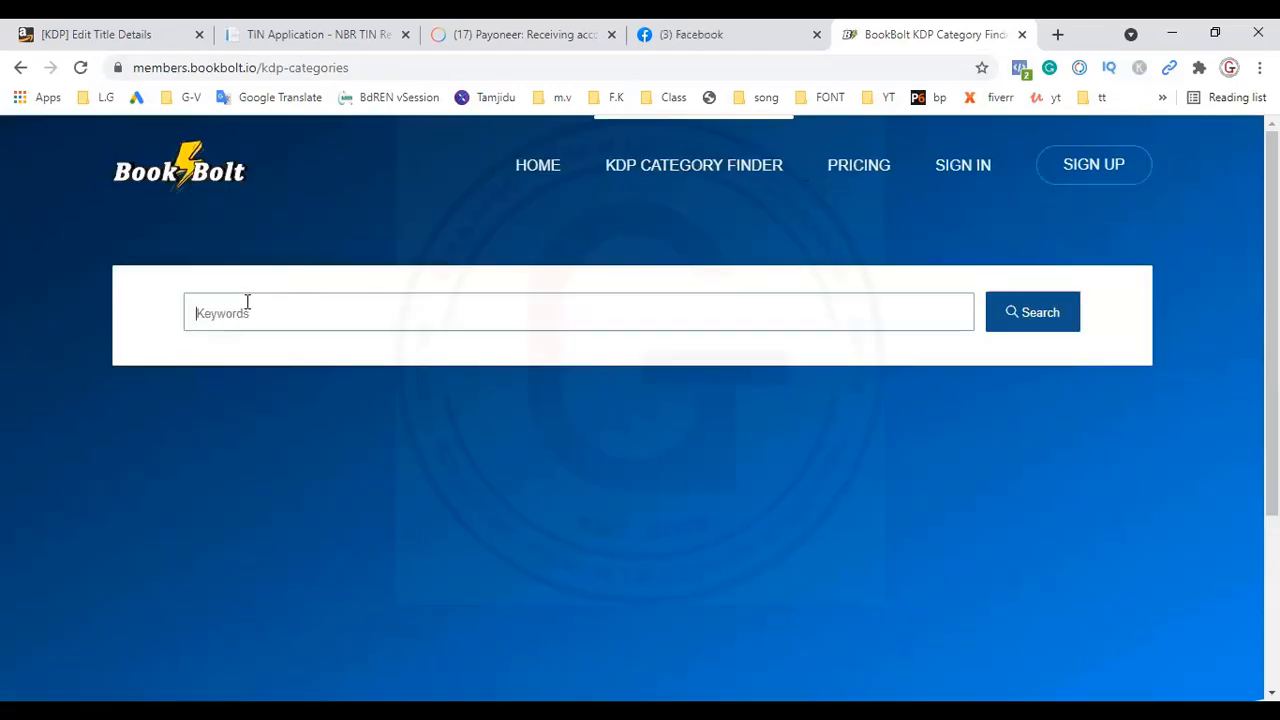
pyautogui.write('stude')
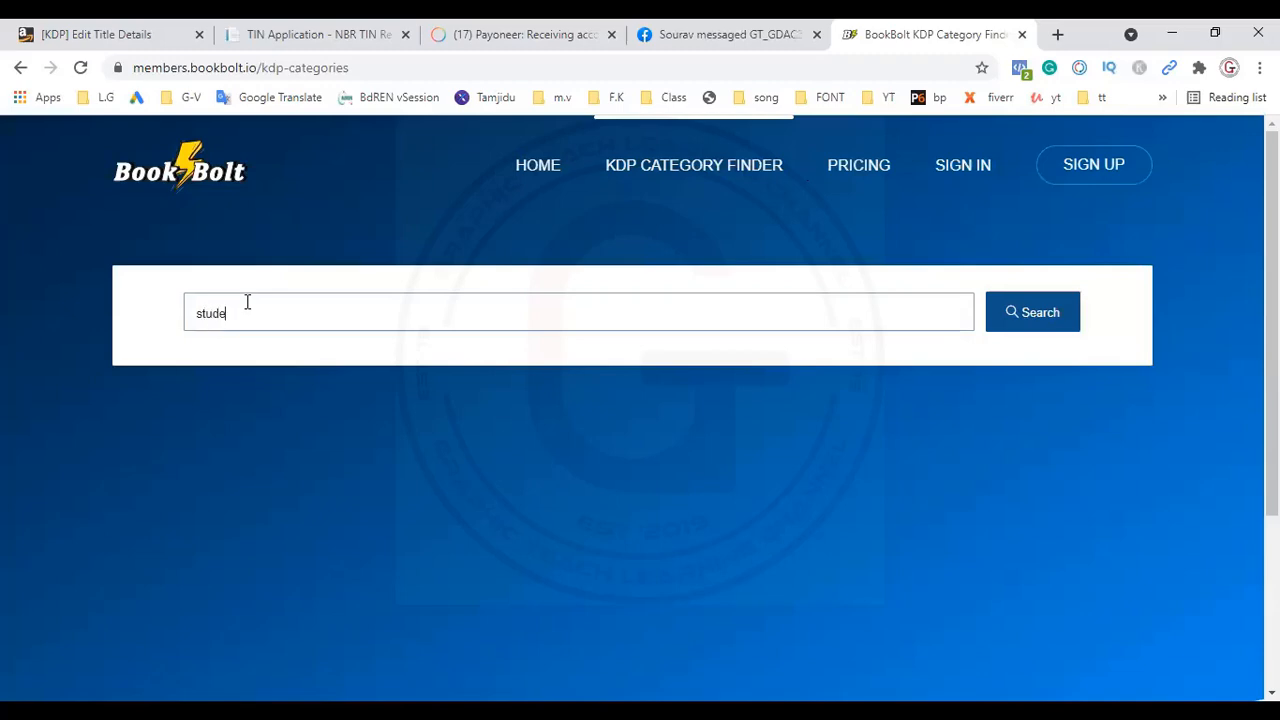
pyautogui.write('nt planner')
pyautogui.click(1042, 330)
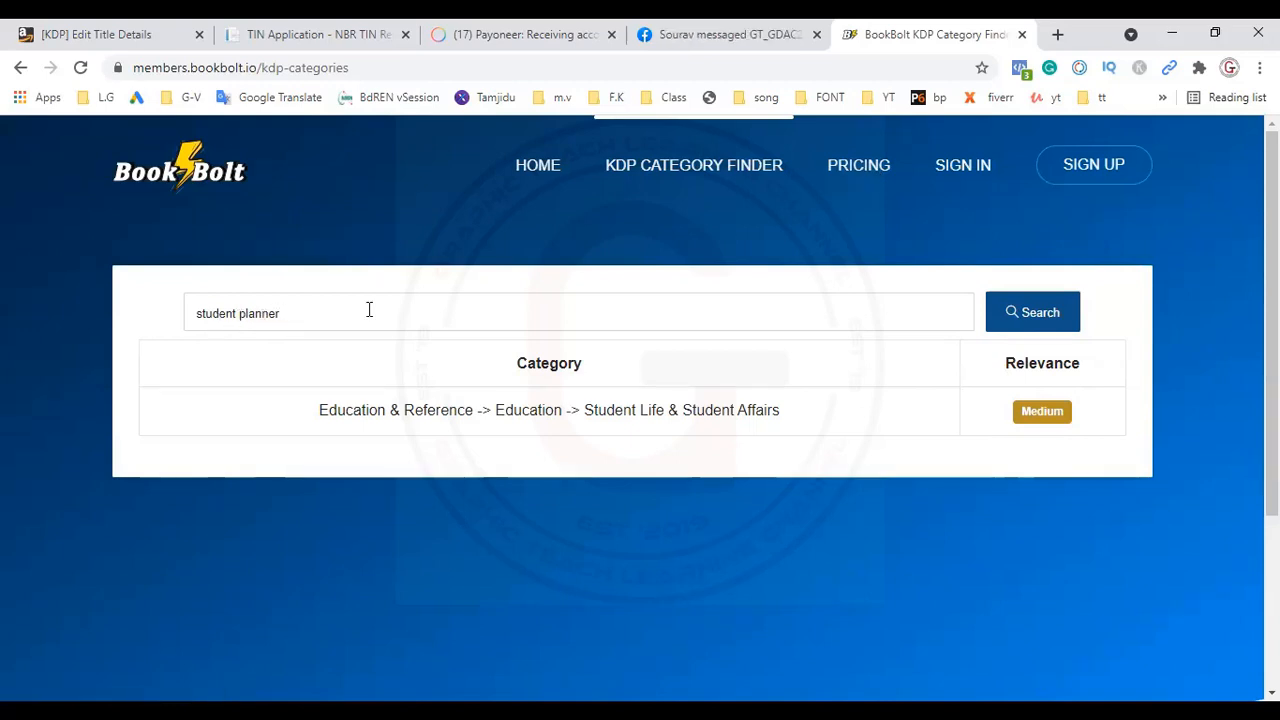
# Step: Remove "student" from the keywords and search the category finder for "planner" alone
pyautogui.click(304, 312)
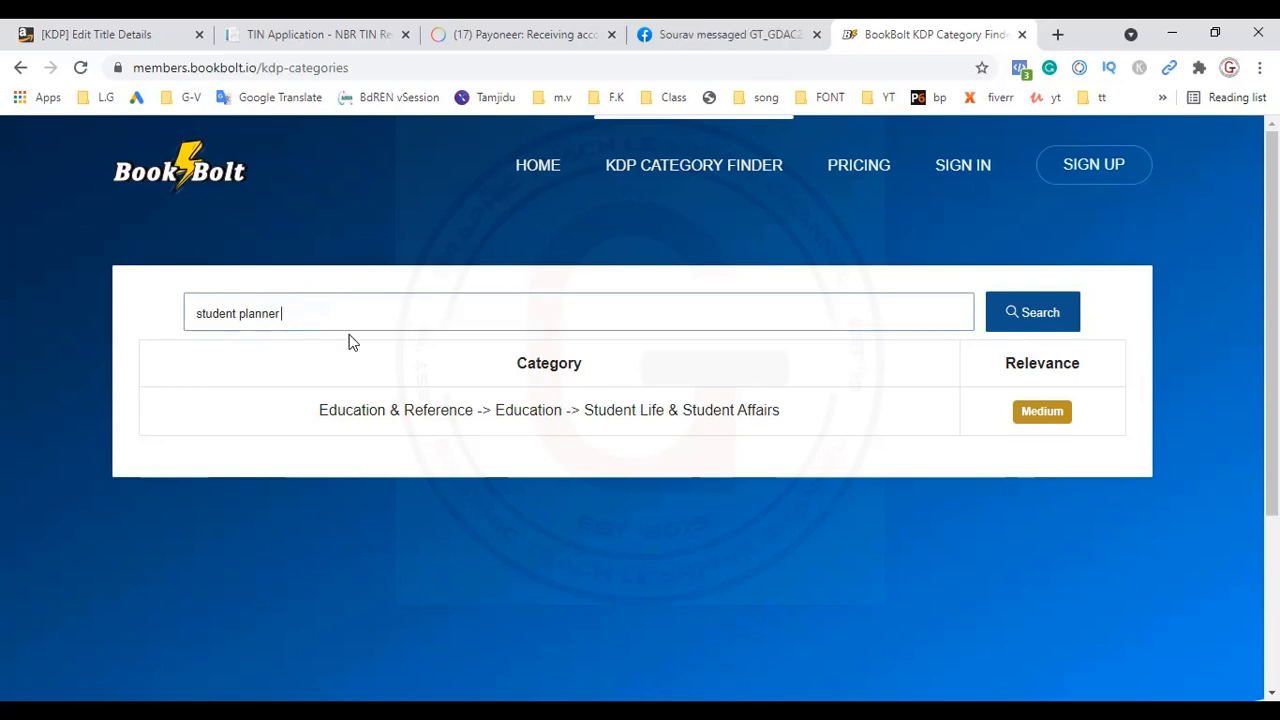
pyautogui.moveTo(237, 314); pyautogui.dragTo(176, 320)
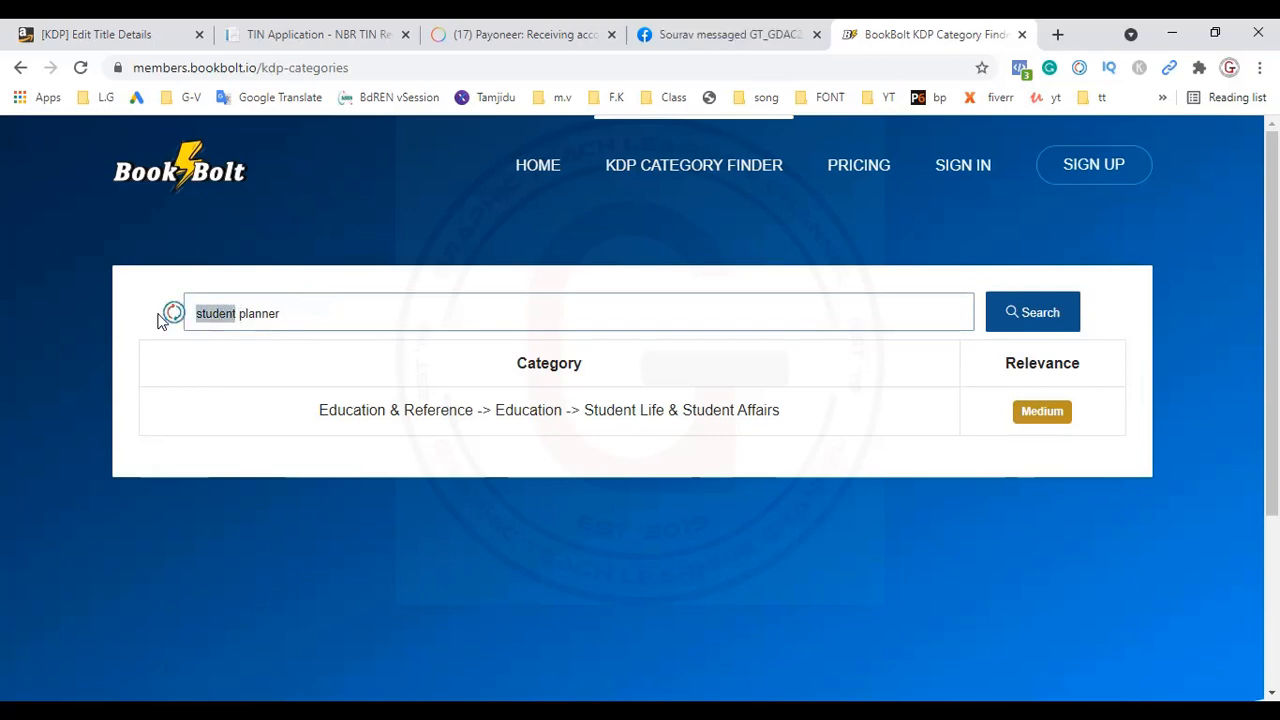
pyautogui.press('BackSpace')
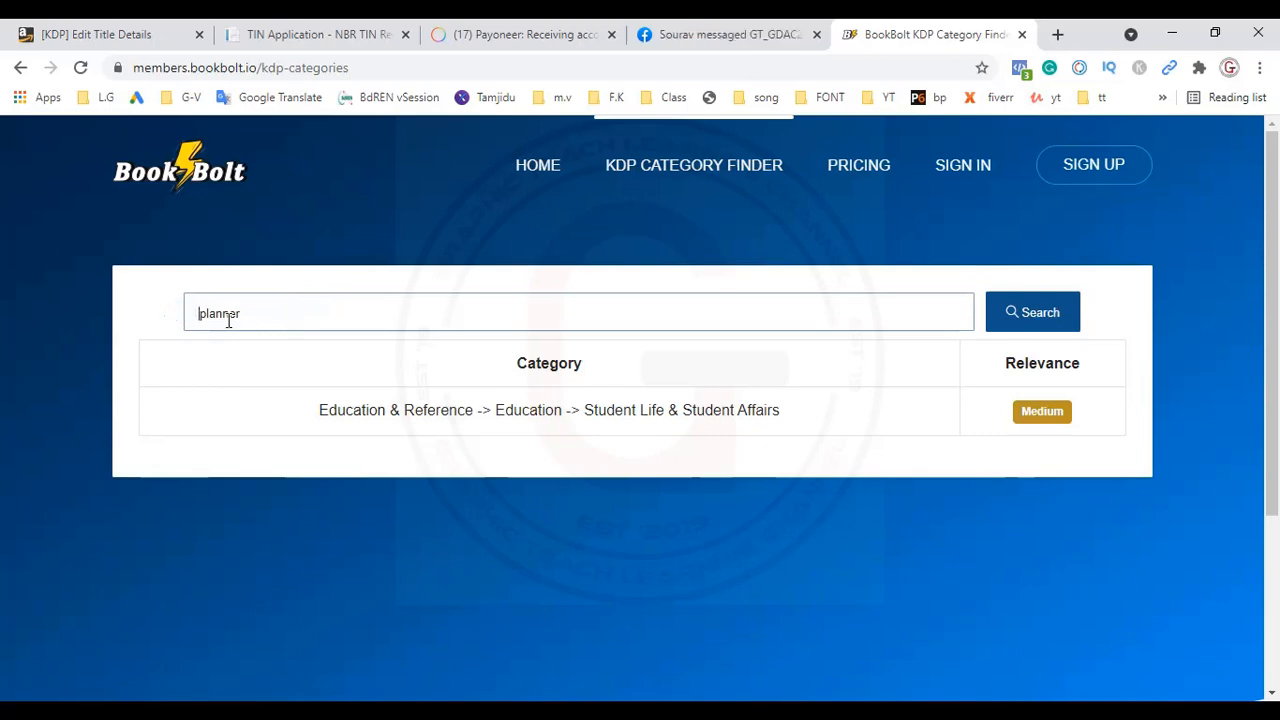
pyautogui.click(1031, 314)
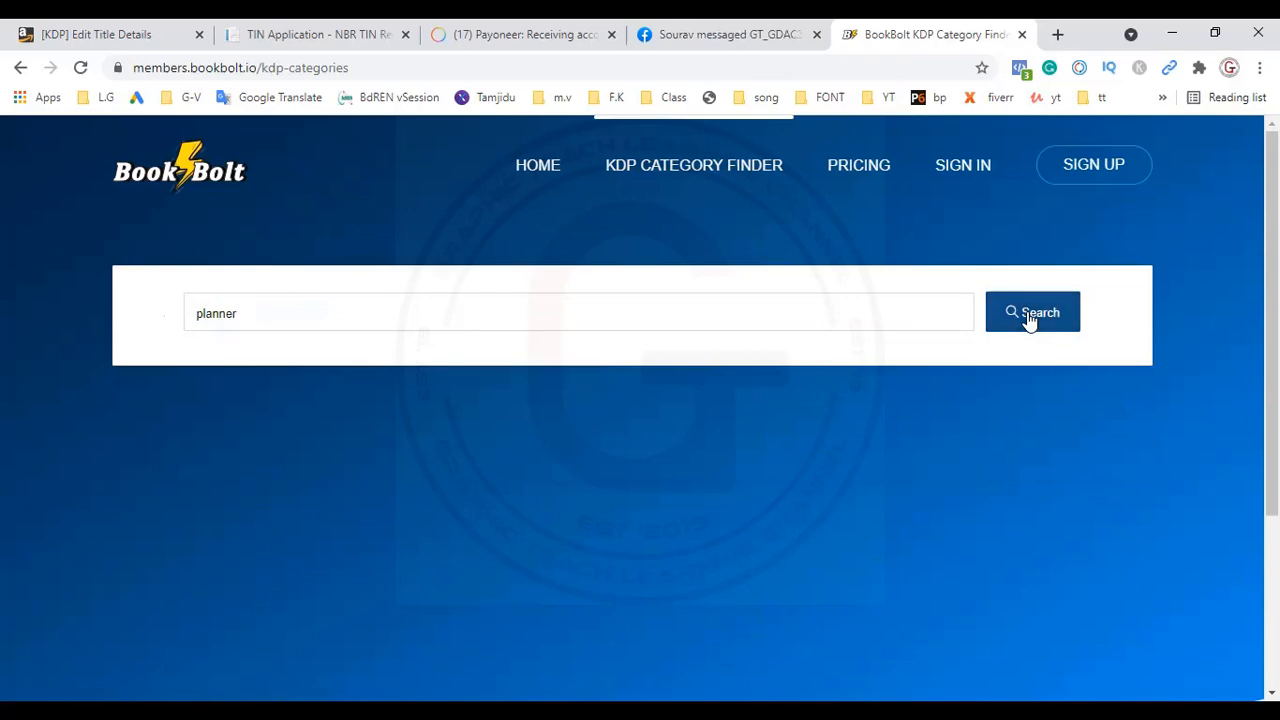
# Step: Replace the keyword with "halloween" and search the category finder for matching categories
pyautogui.click(197, 317)
pyautogui.moveTo(242, 314); pyautogui.dragTo(175, 315)
pyautogui.write('ha')
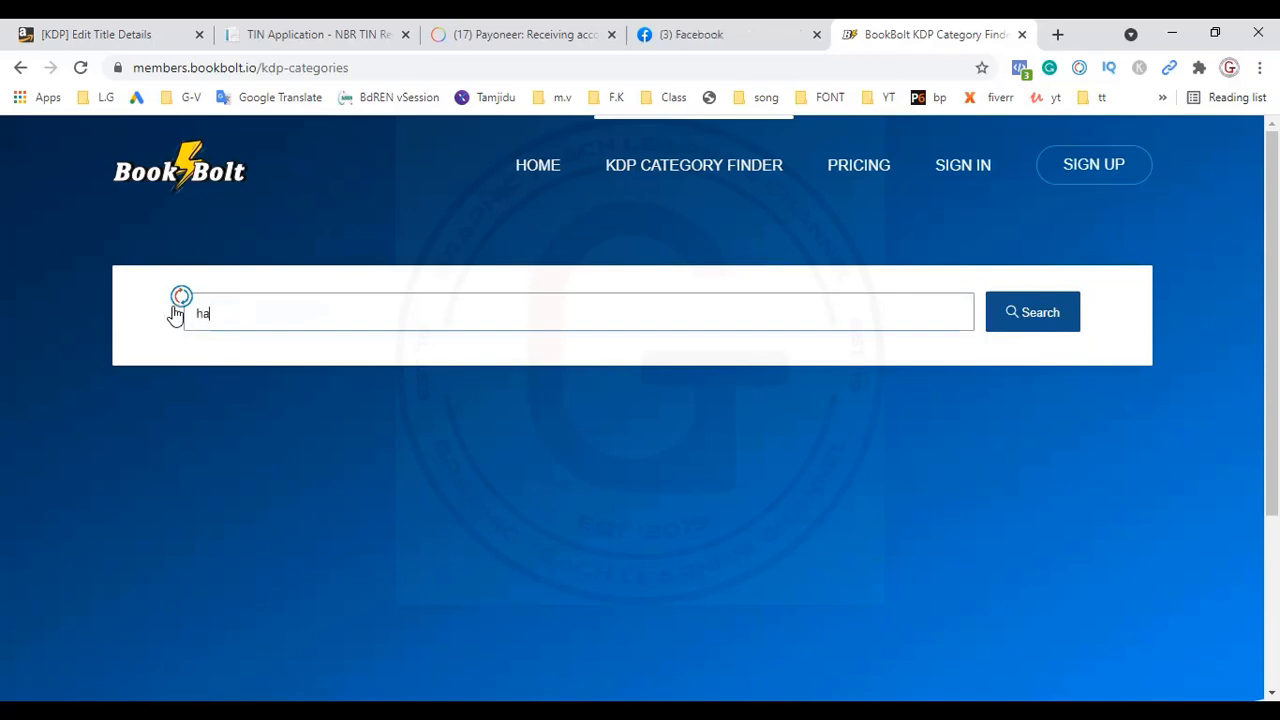
pyautogui.write('lloween')
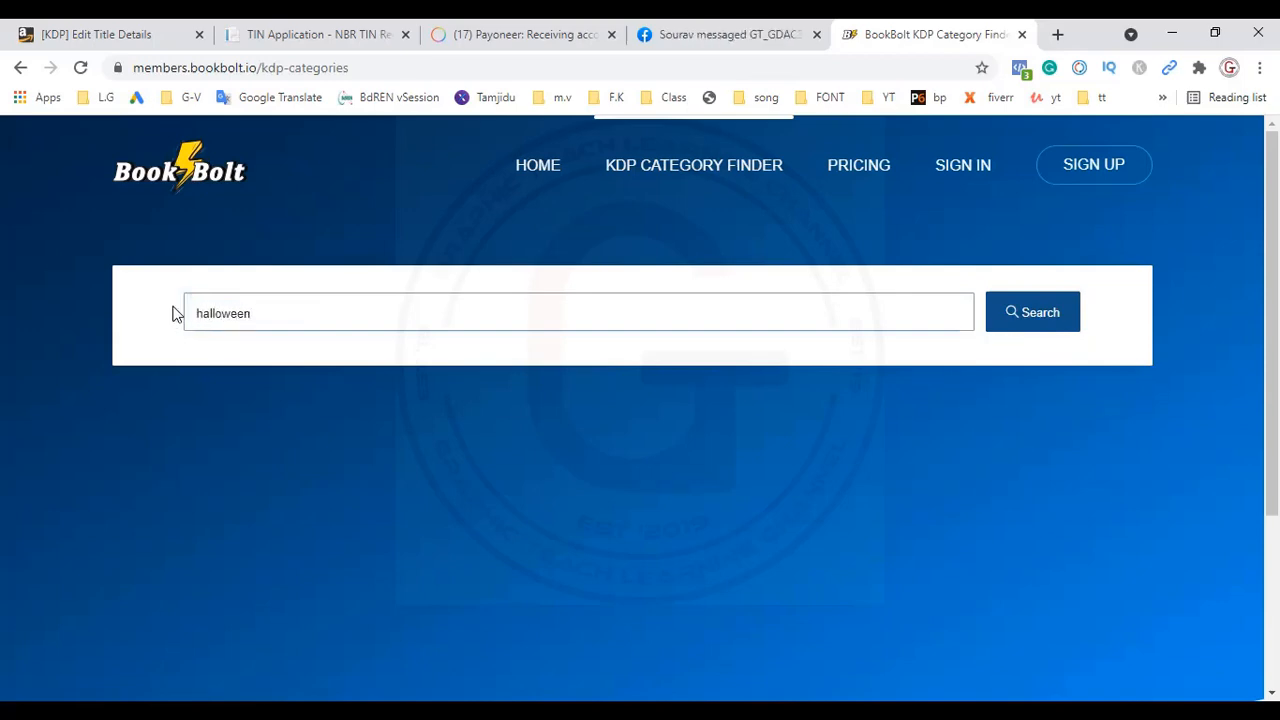
pyautogui.press('Return')
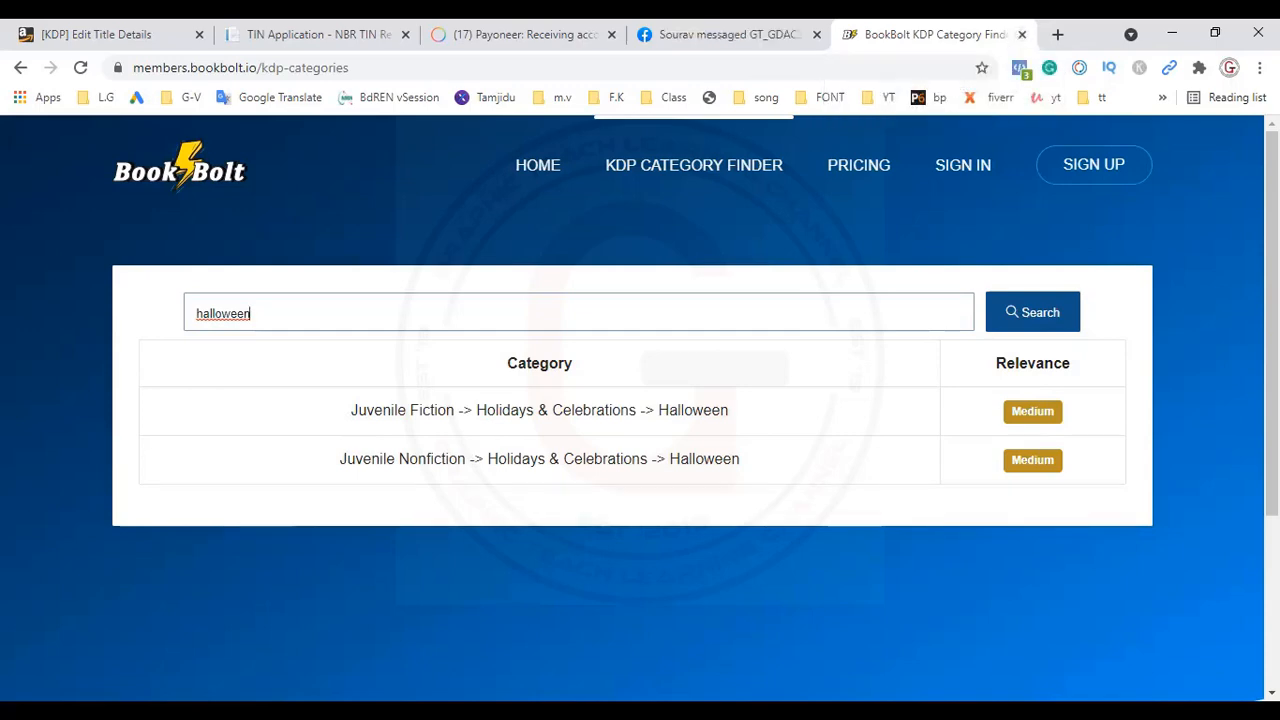
# Step: Return to the KDP title details form and enter "halloween Student Planner" as the book title
pyautogui.click(103, 38)
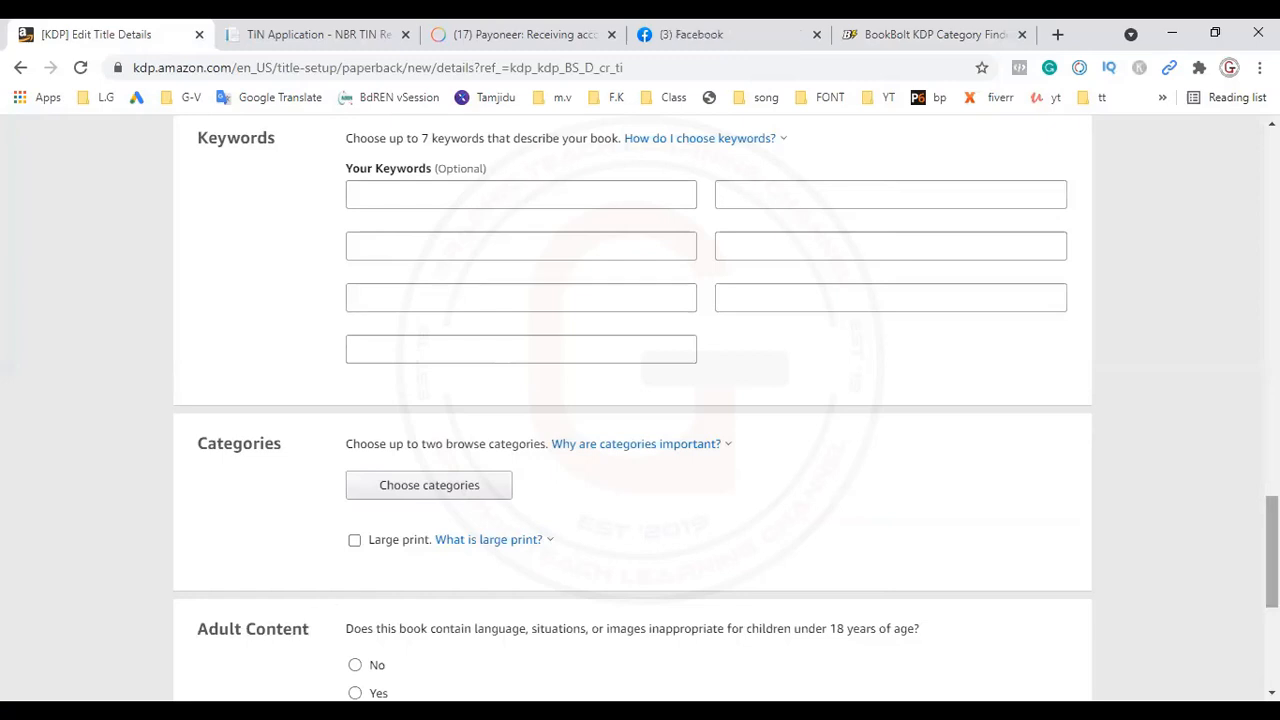
pyautogui.scroll(-4, 970, 572)
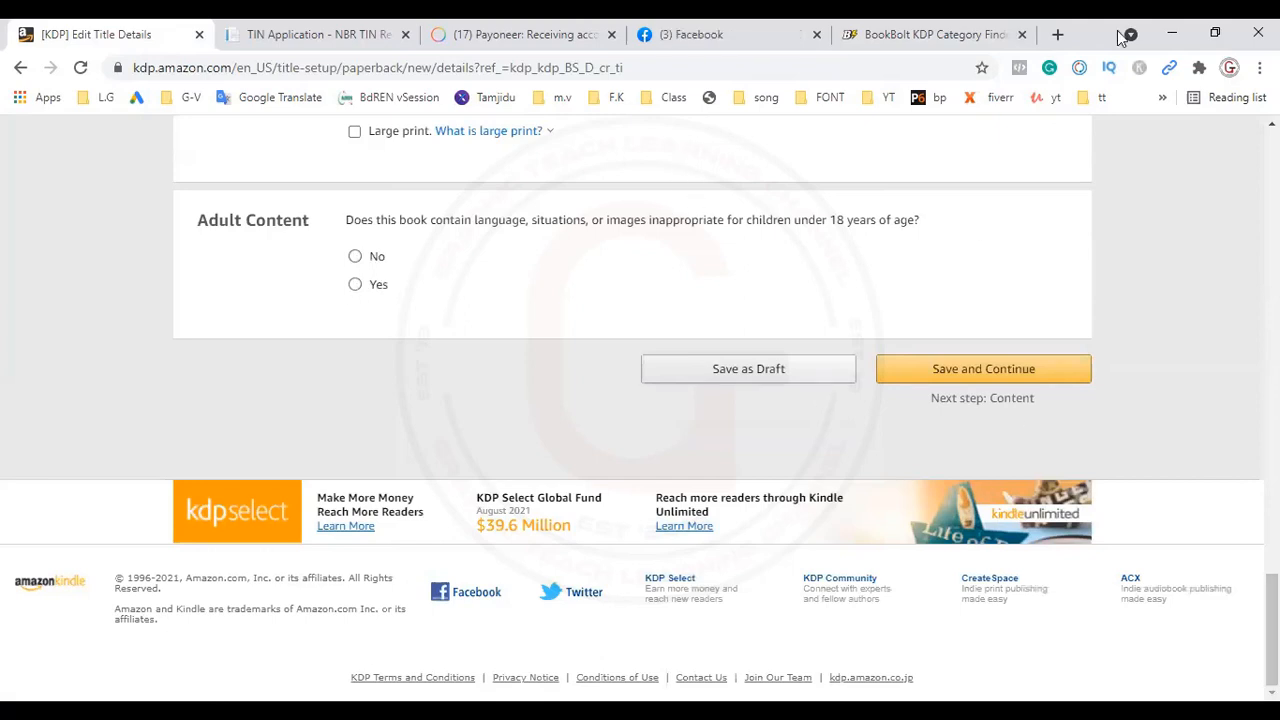
pyautogui.scroll(6, 640, 400)
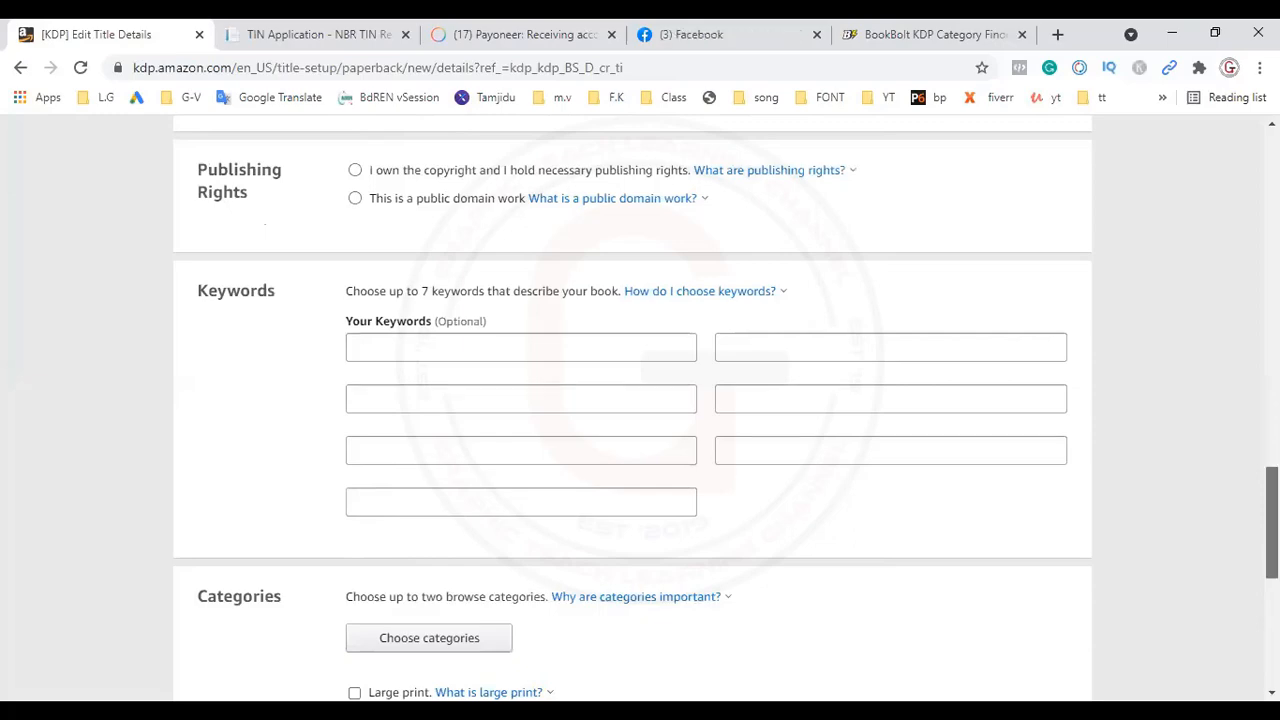
pyautogui.scroll(10, 640, 400)
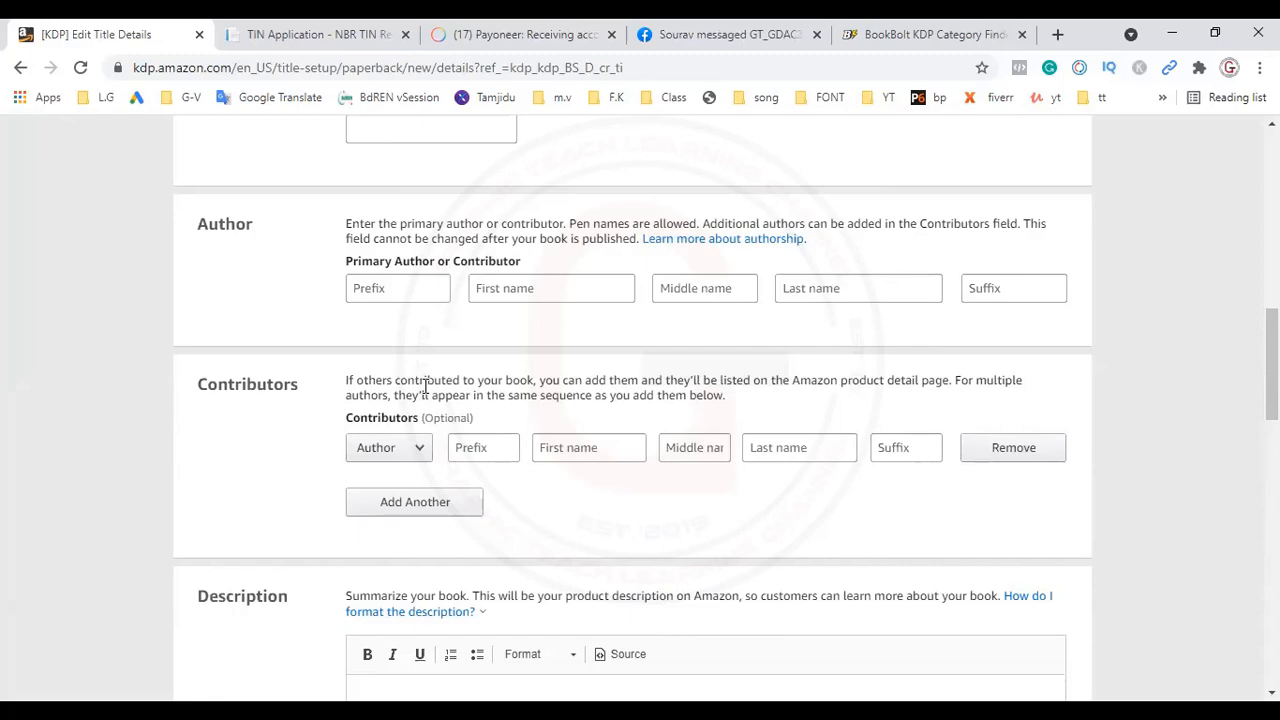
pyautogui.moveTo(1272, 372); pyautogui.dragTo(1272, 214)
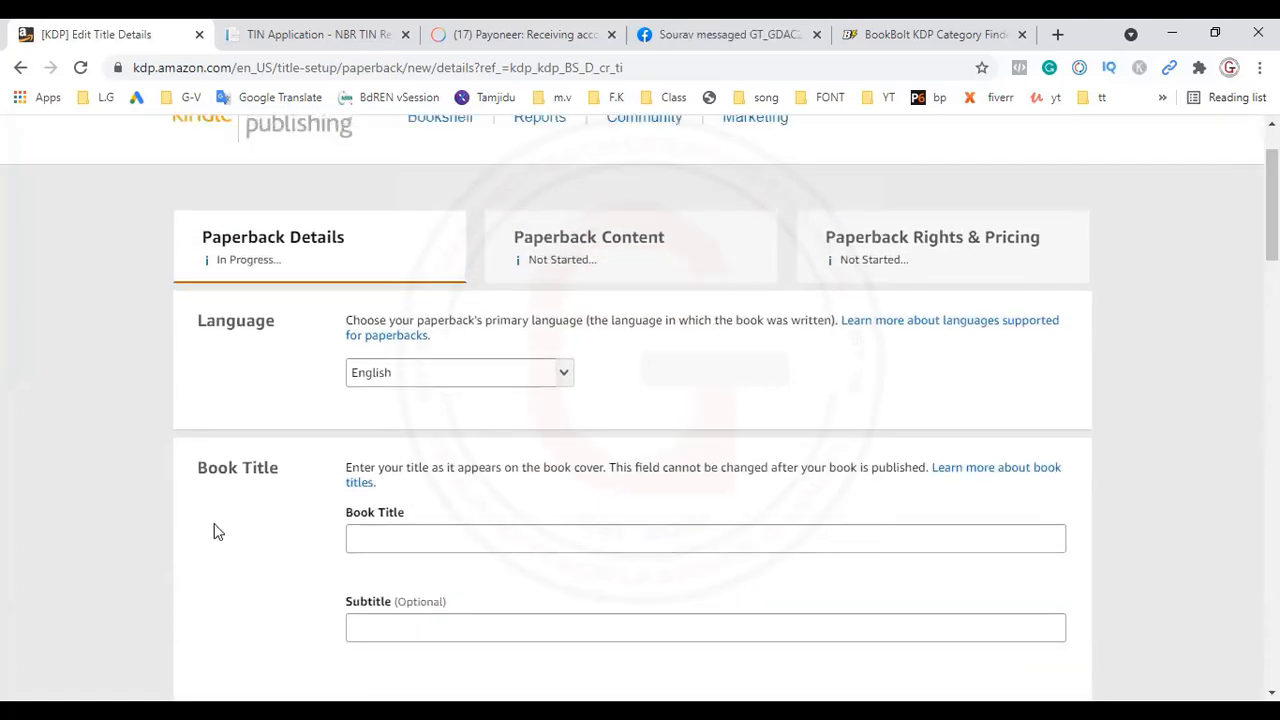
pyautogui.click(440, 531)
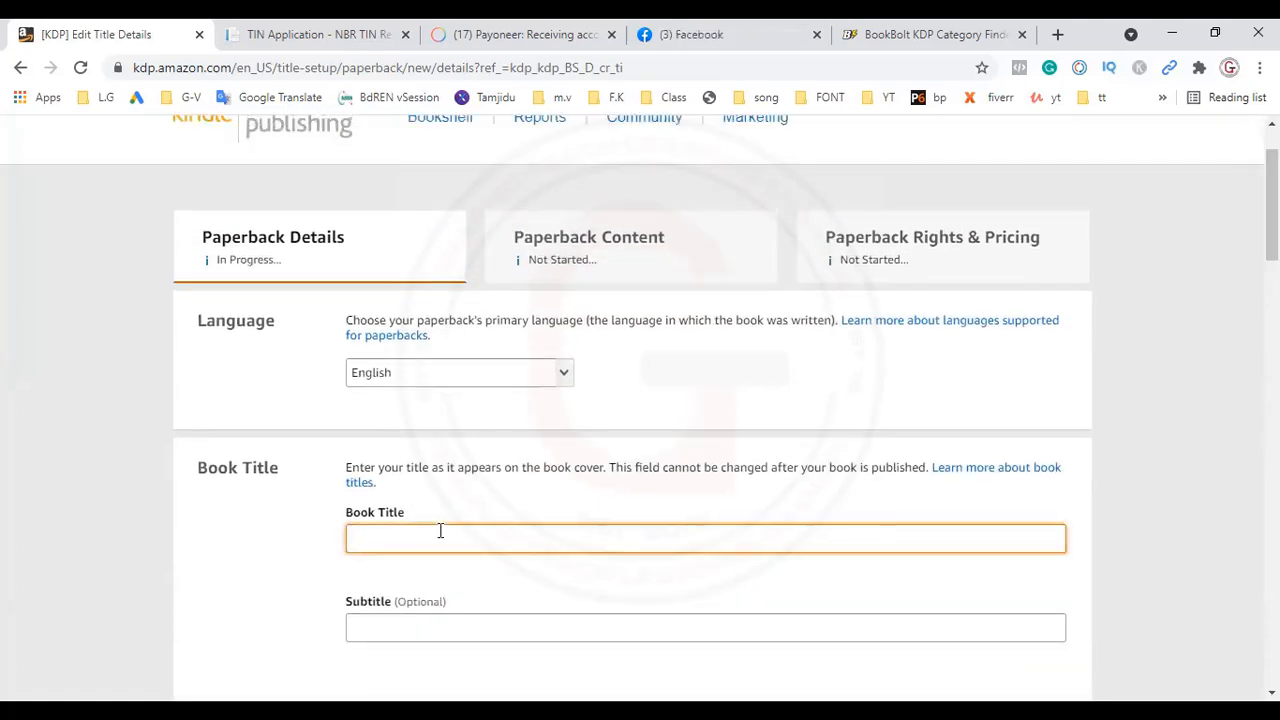
pyautogui.write('hallo')
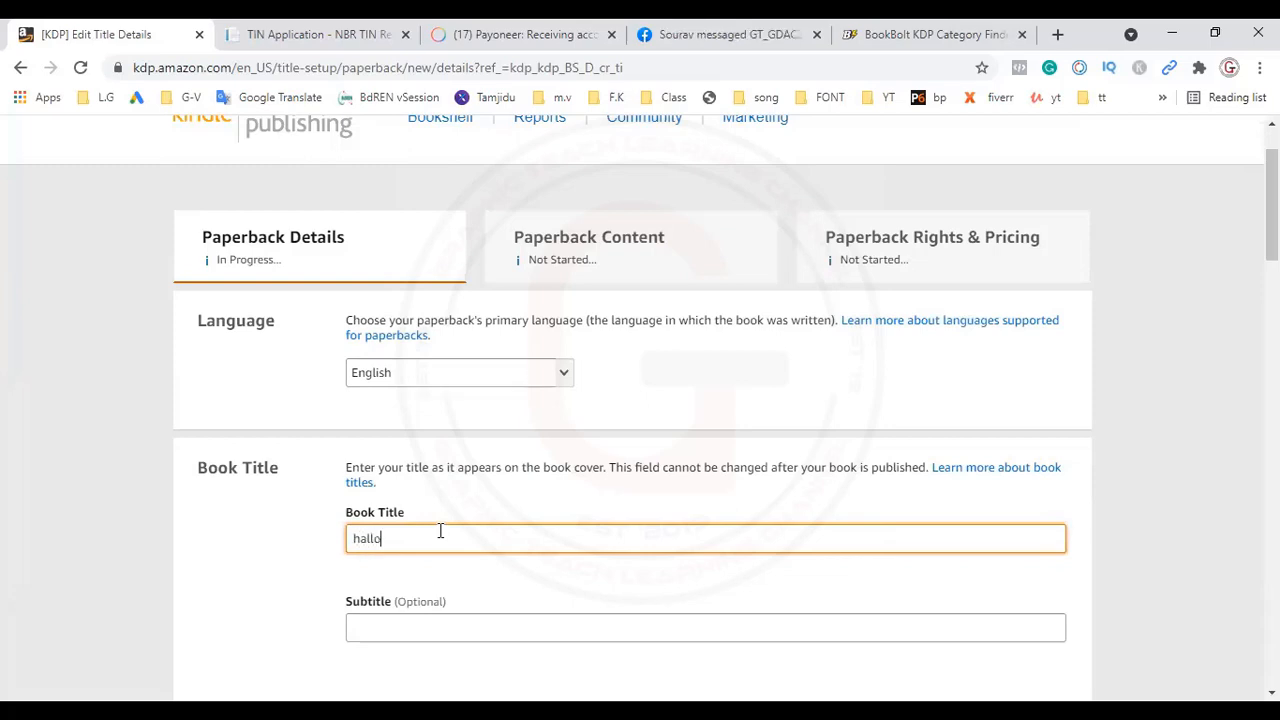
pyautogui.write('ween')
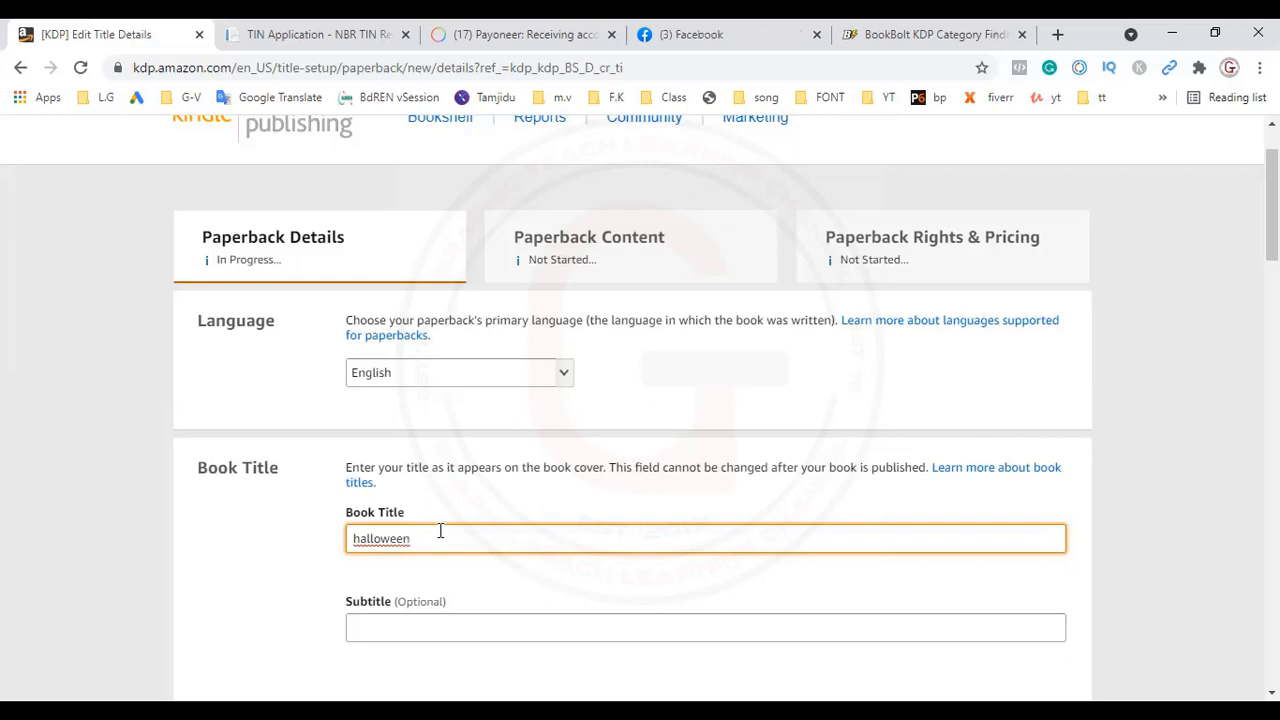
pyautogui.write('St')
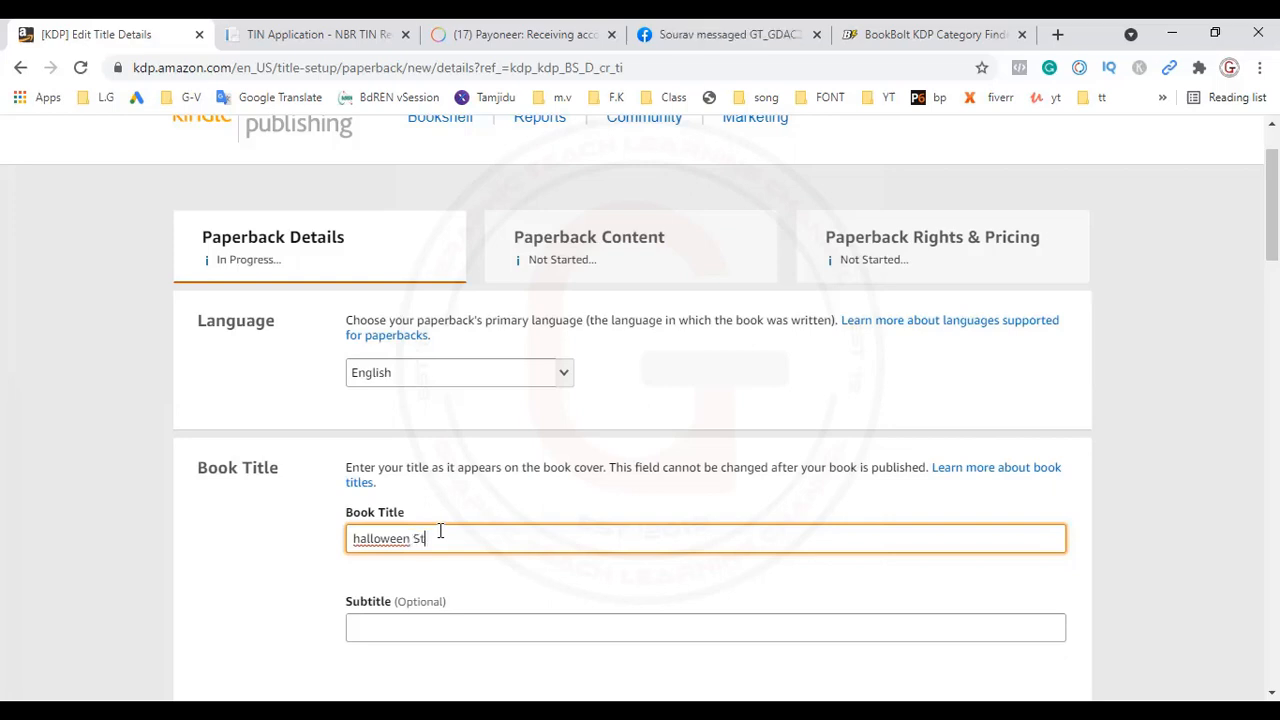
pyautogui.write('udent ')
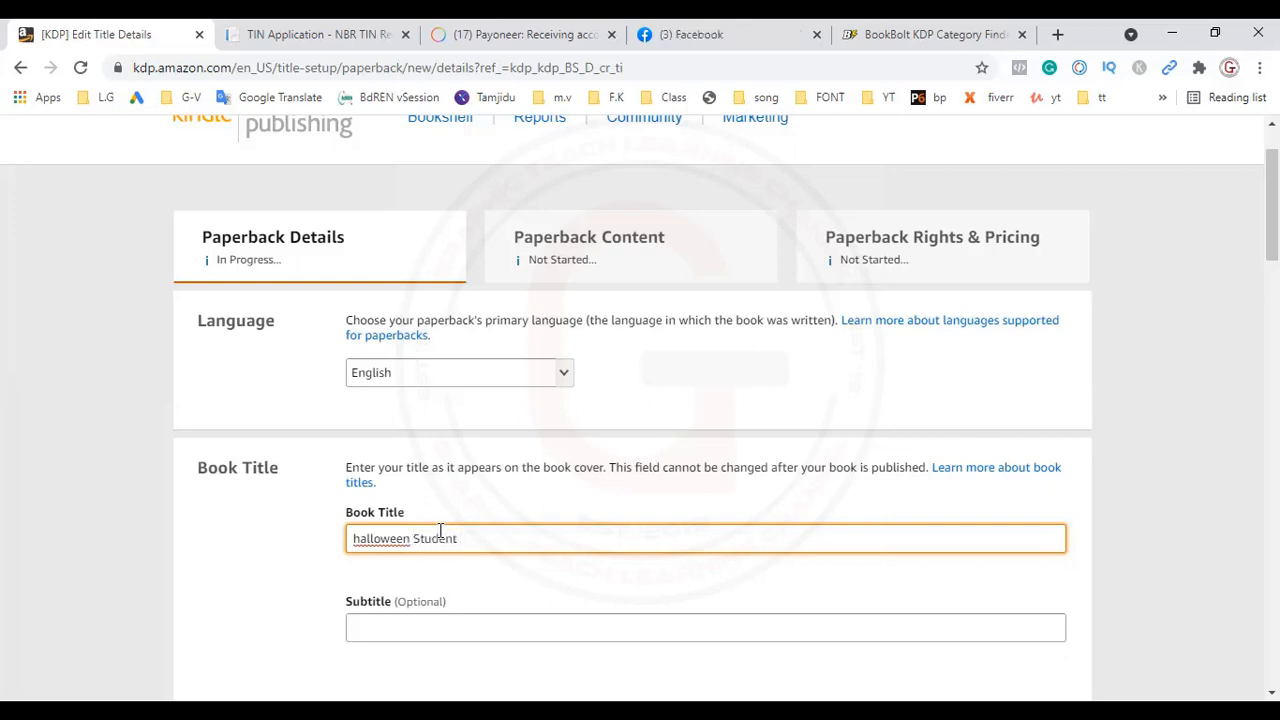
pyautogui.write('Planner')
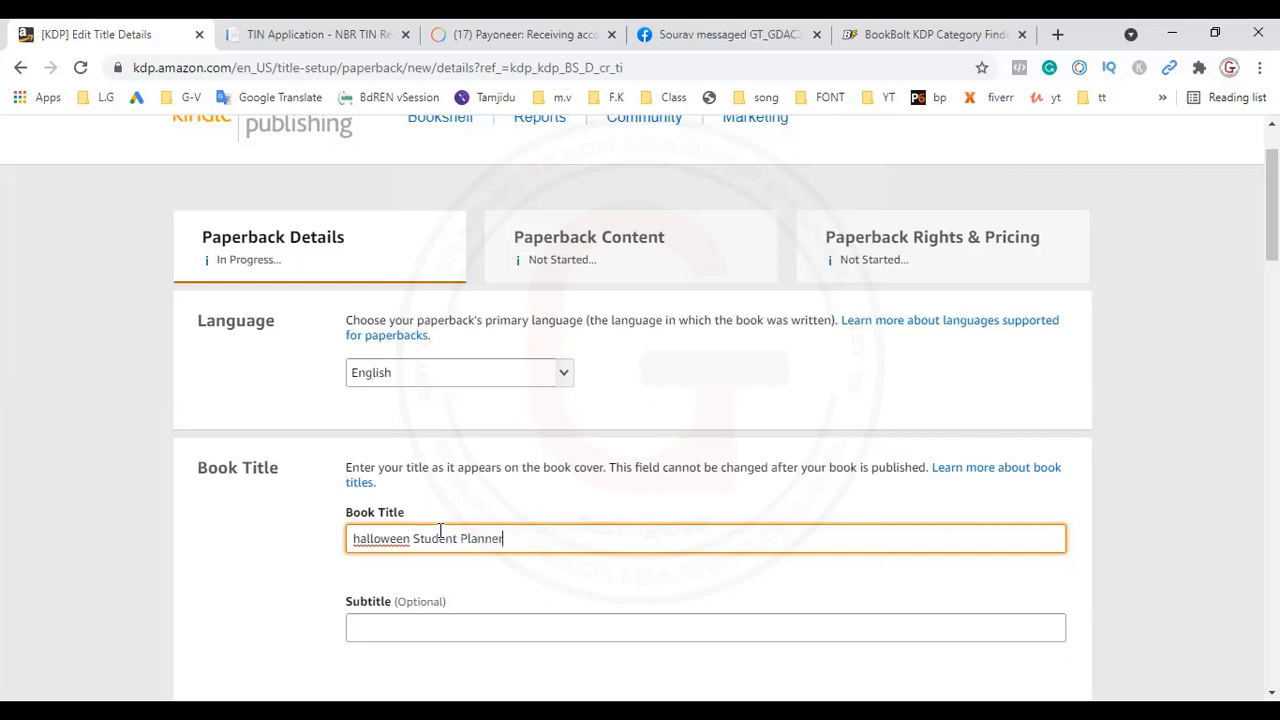
# Step: Enter "A spooky halloween planner" as the book's subtitle
pyautogui.click(424, 627)
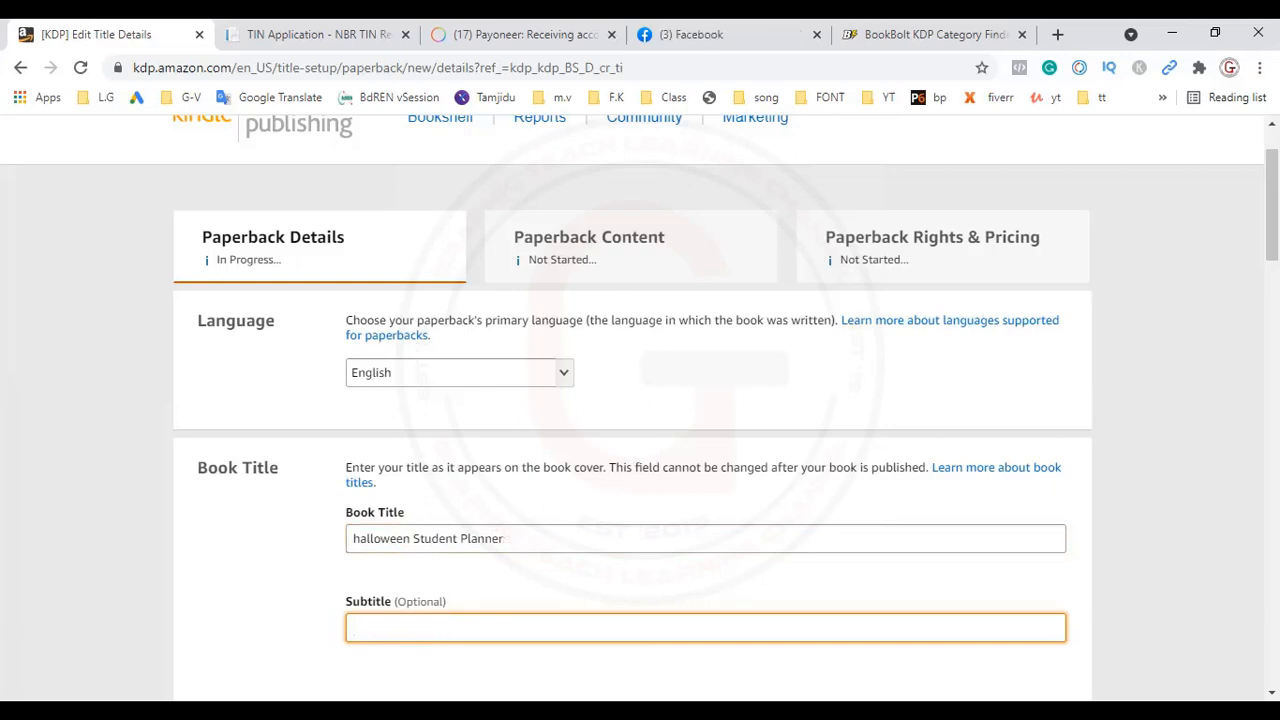
pyautogui.write('A')
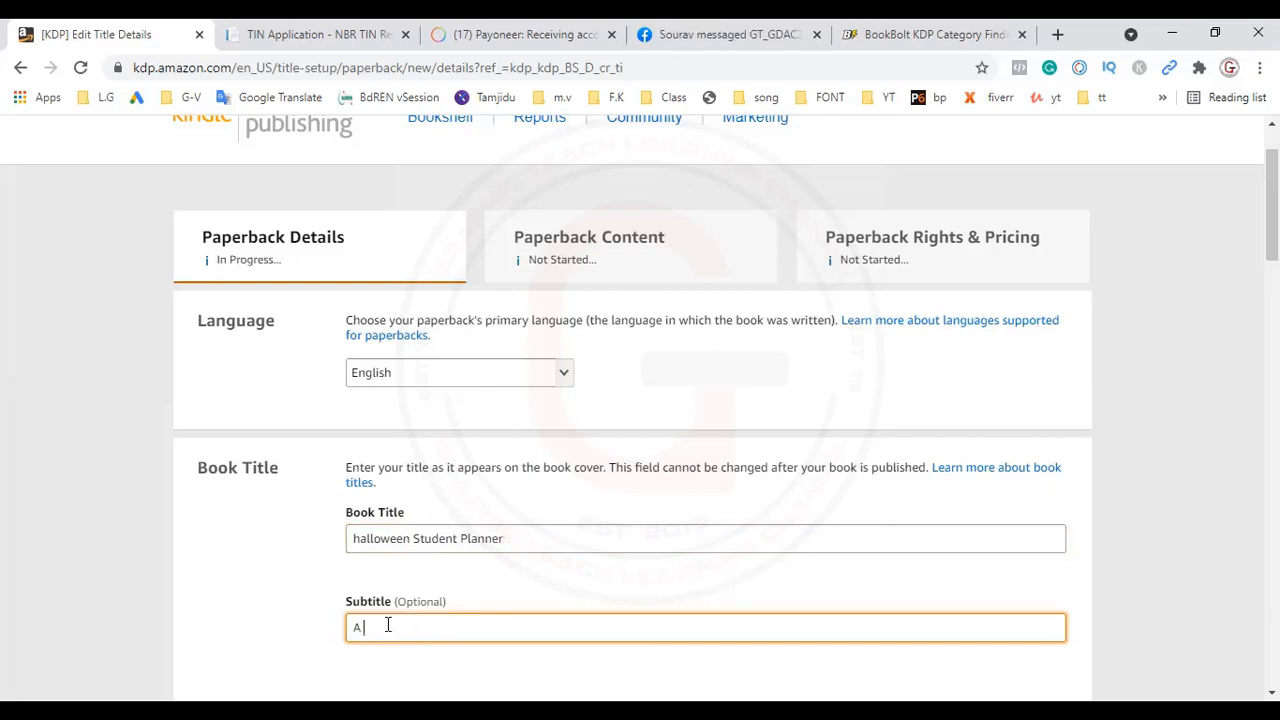
pyautogui.write(' planner')
pyautogui.press('BackSpace')
pyautogui.write('spooky ')
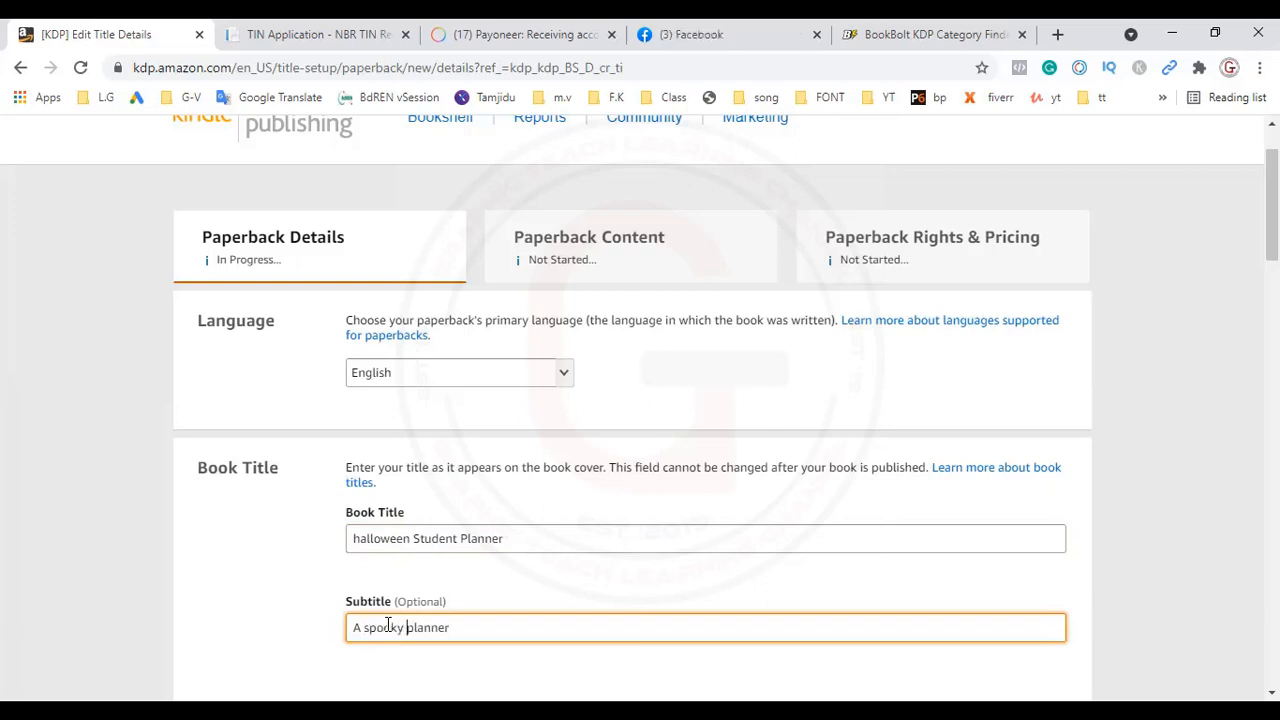
pyautogui.write('hallow')
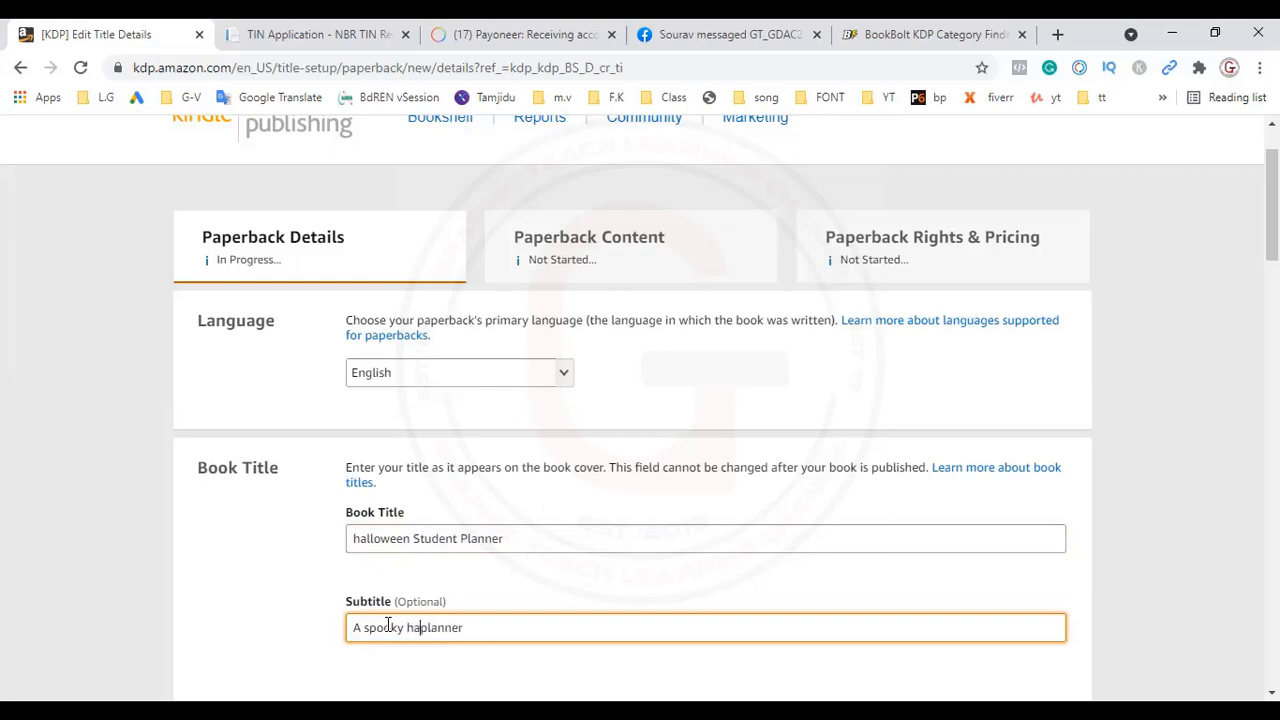
pyautogui.write('een')
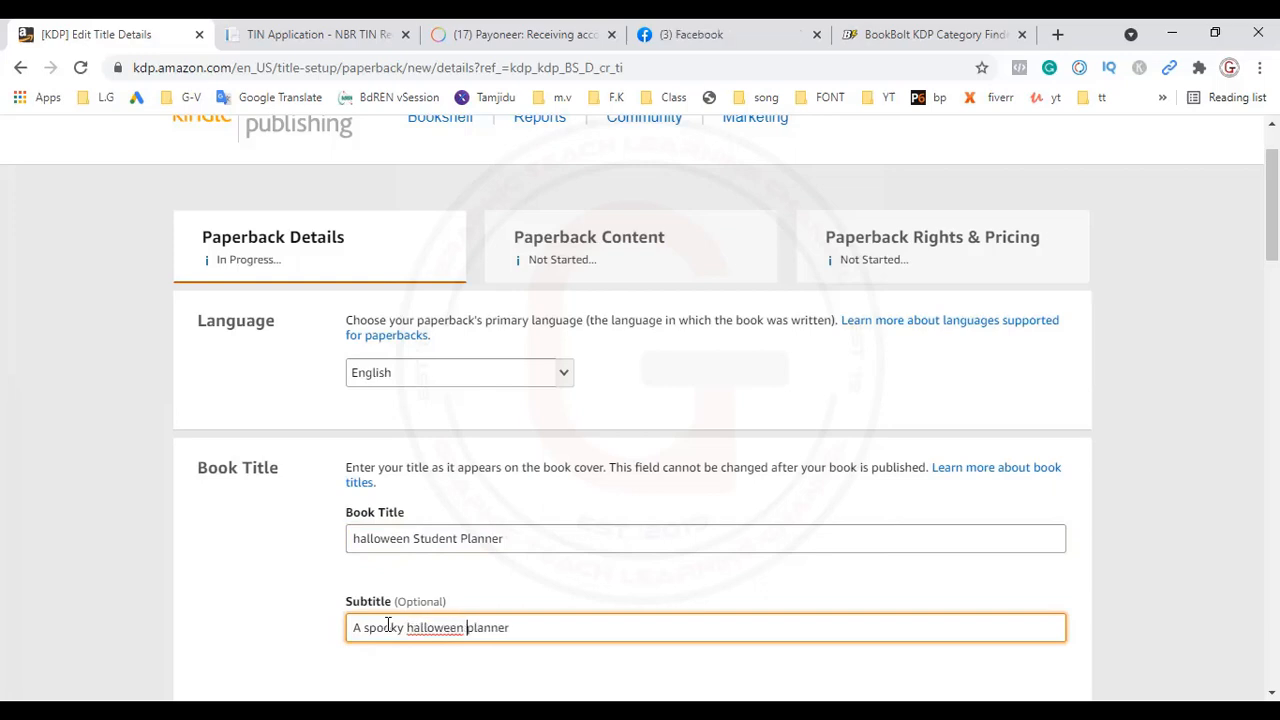
pyautogui.press('Right')
pyautogui.press('Right')
pyautogui.press('Right')
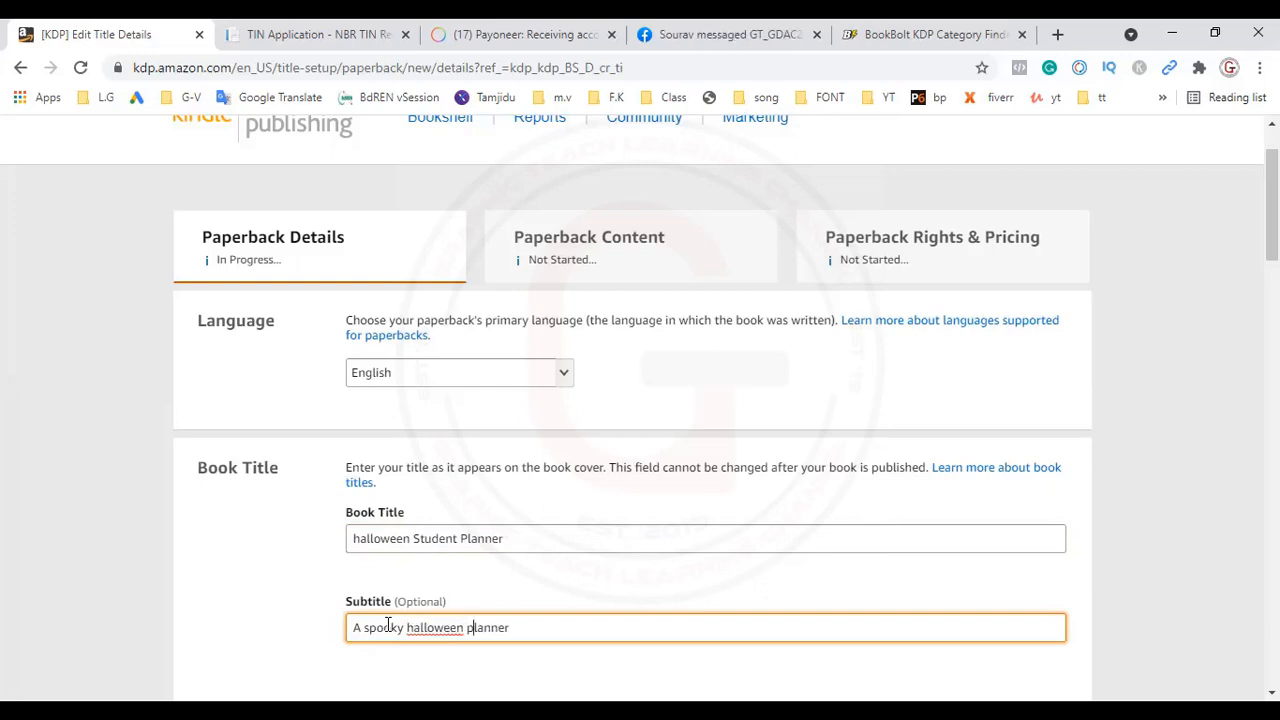
pyautogui.press('Right')
pyautogui.press('Right')
pyautogui.press('Right')
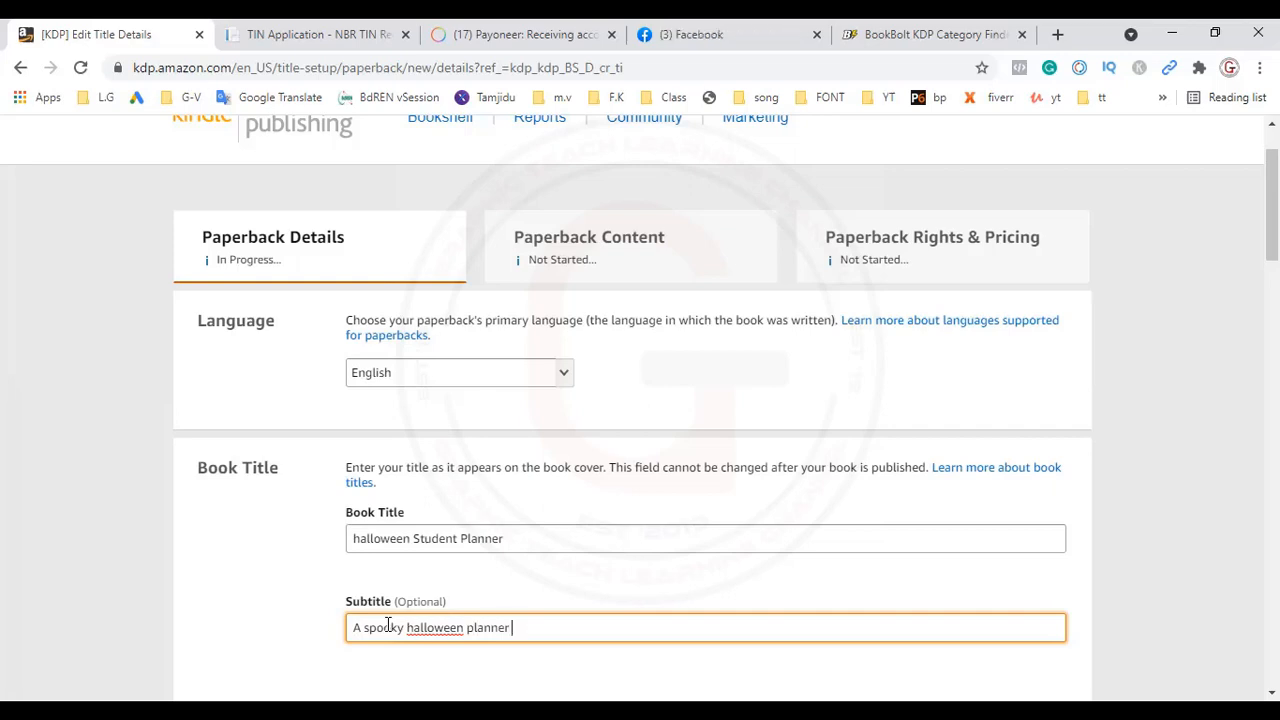
# Step: Extend the subtitle with "for first grade aged 7-12" after the word "planner"
pyautogui.write('for fir')
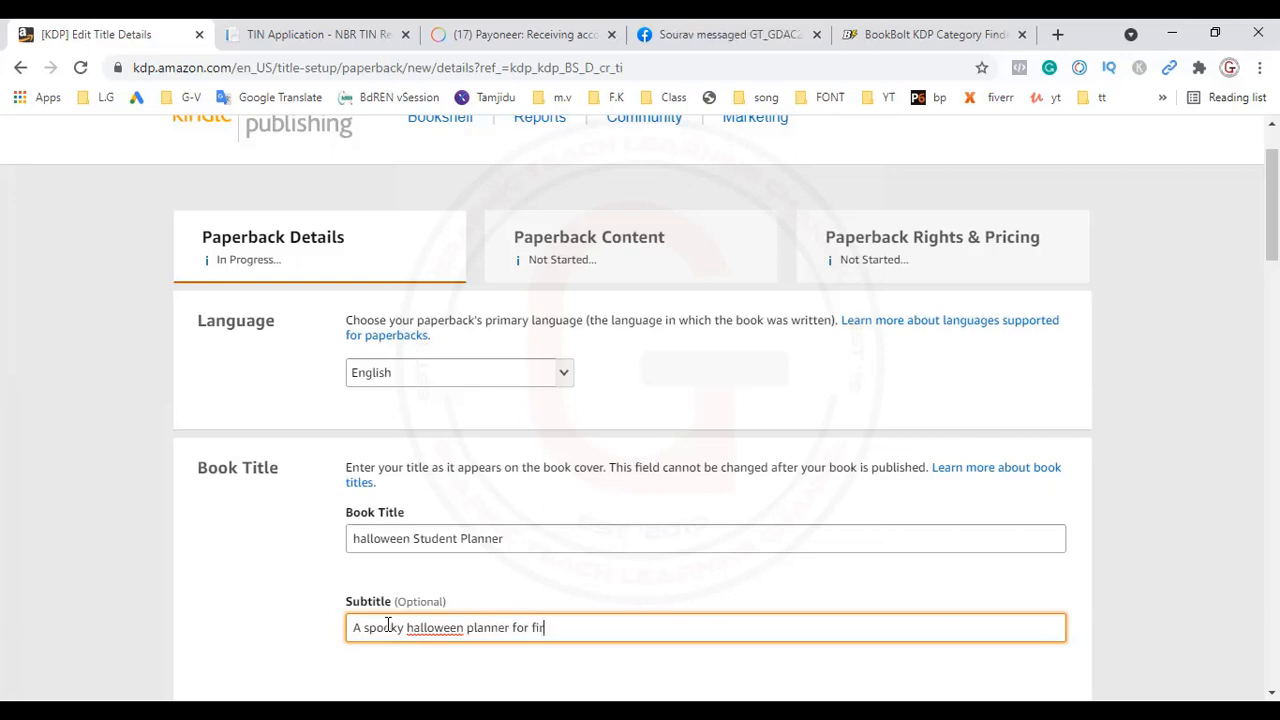
pyautogui.write('st g')
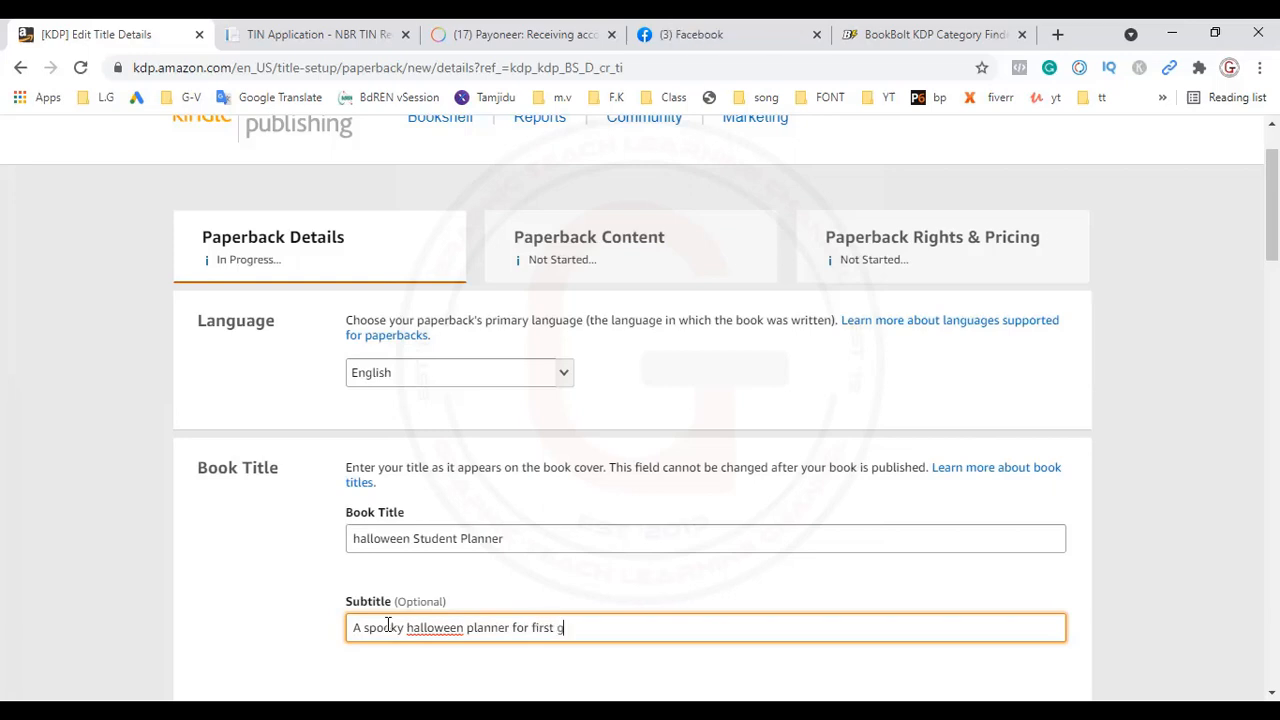
pyautogui.write('rade')
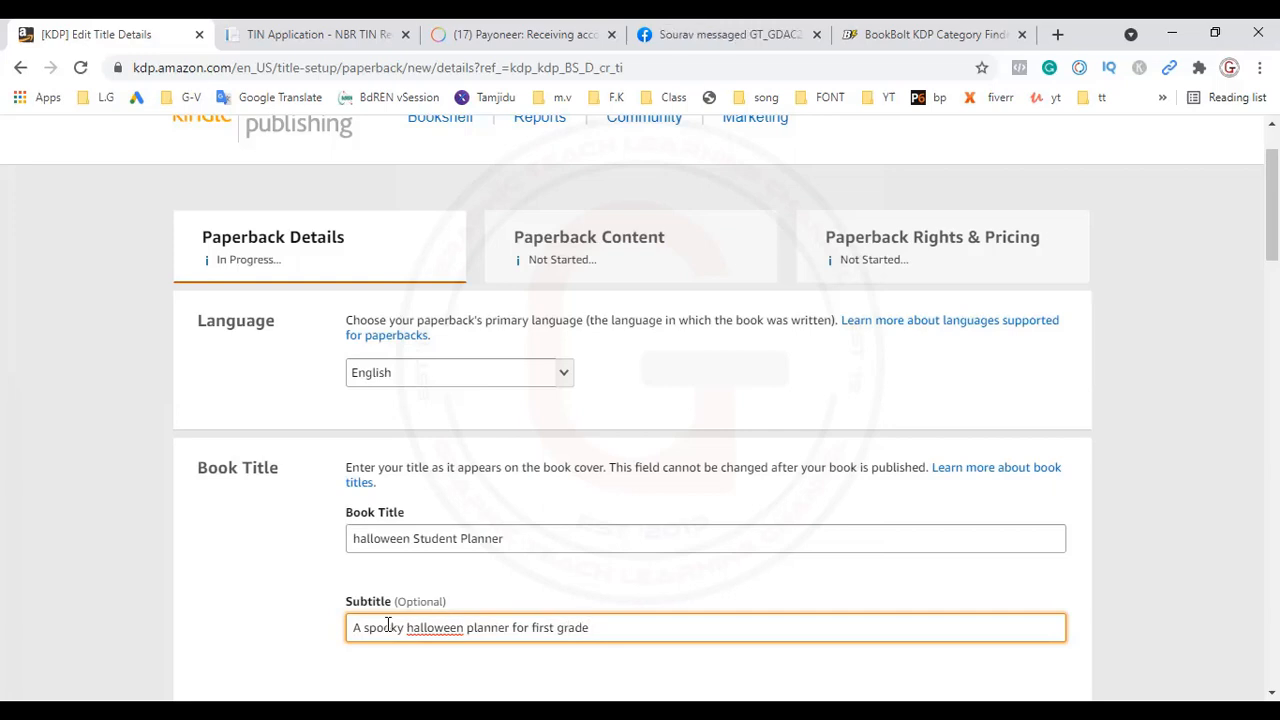
pyautogui.write('age')
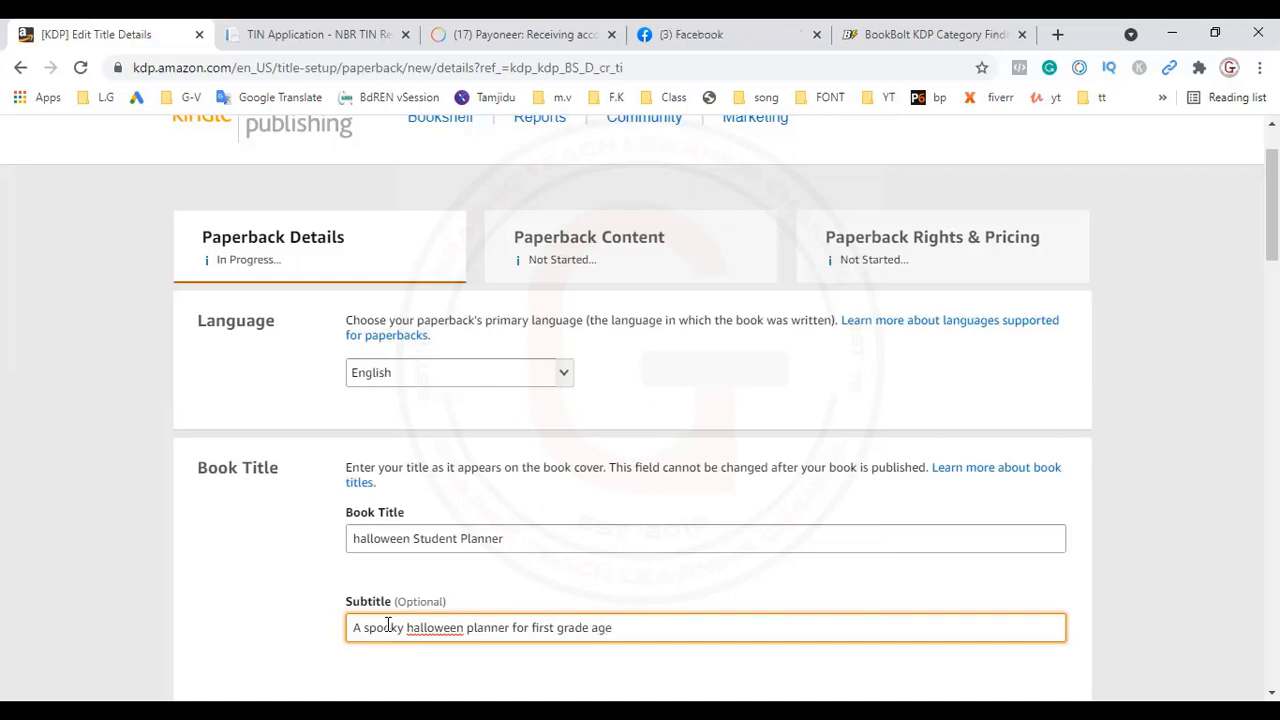
pyautogui.write('d 7-12')
# Step: Enter the primary author's first name and last name in the Author section
pyautogui.scroll(-1, 530, 621)
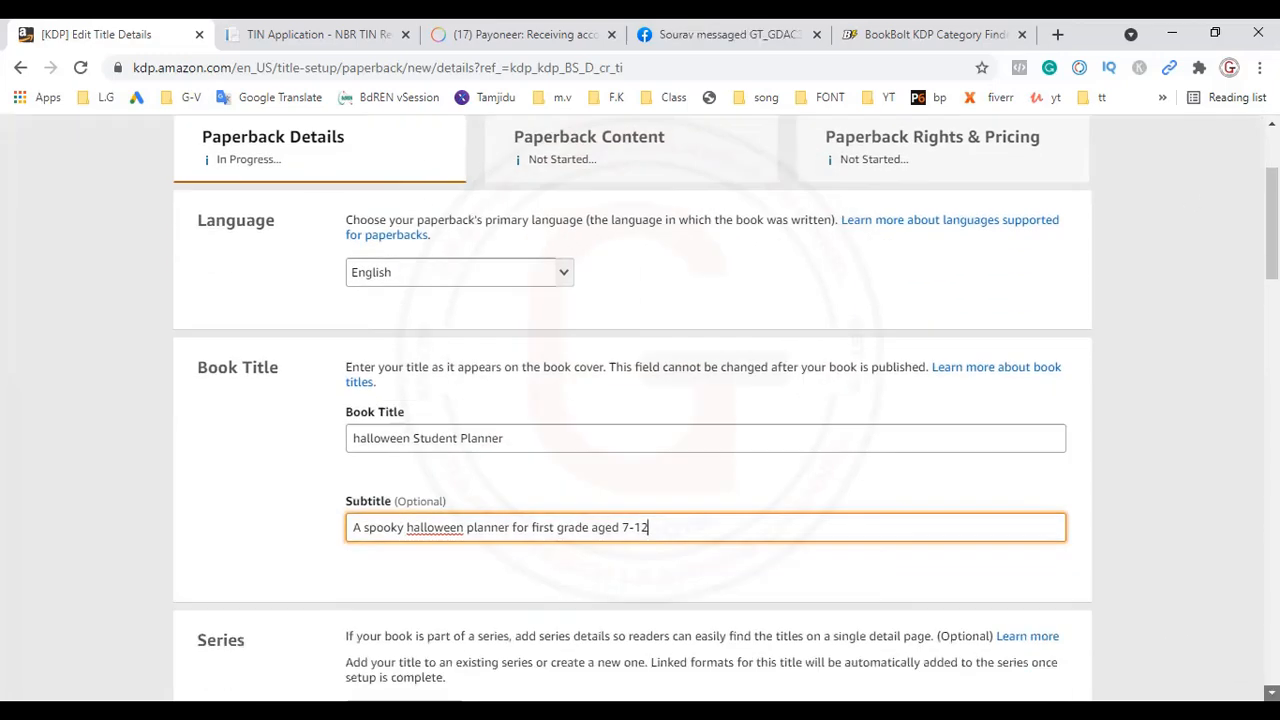
pyautogui.scroll(-10, 1170, 524)
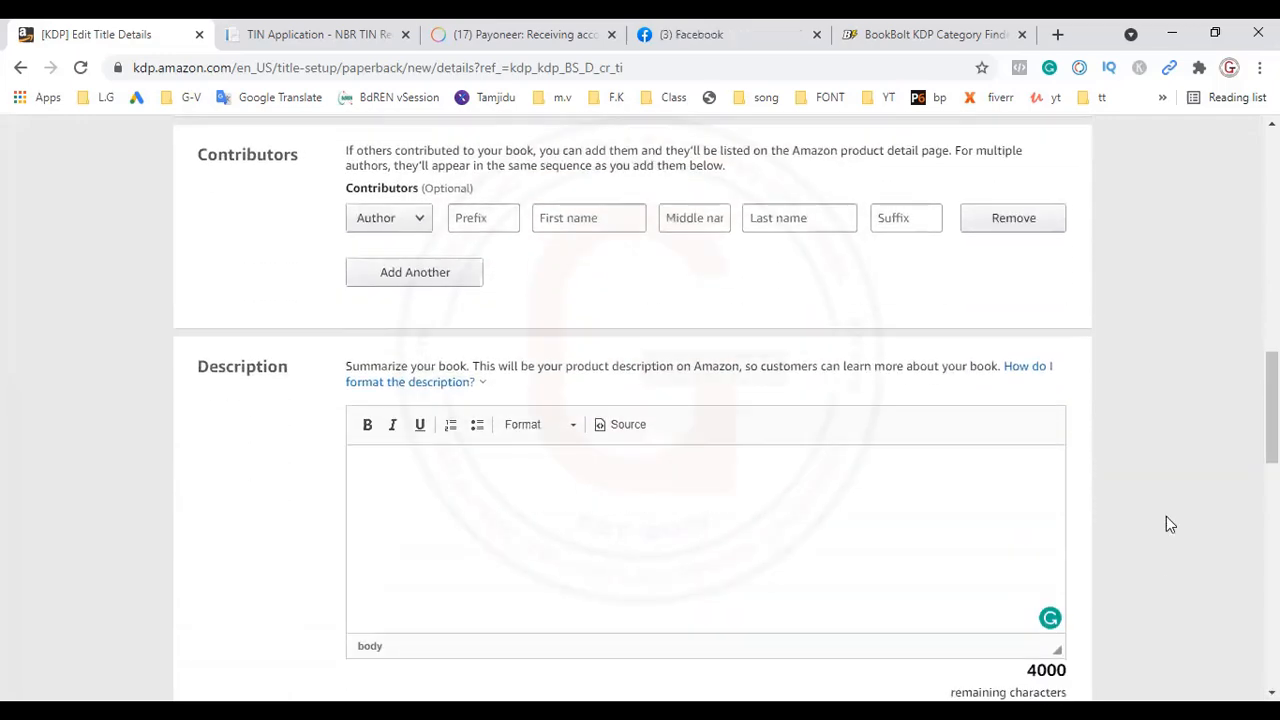
pyautogui.scroll(5, 1272, 400)
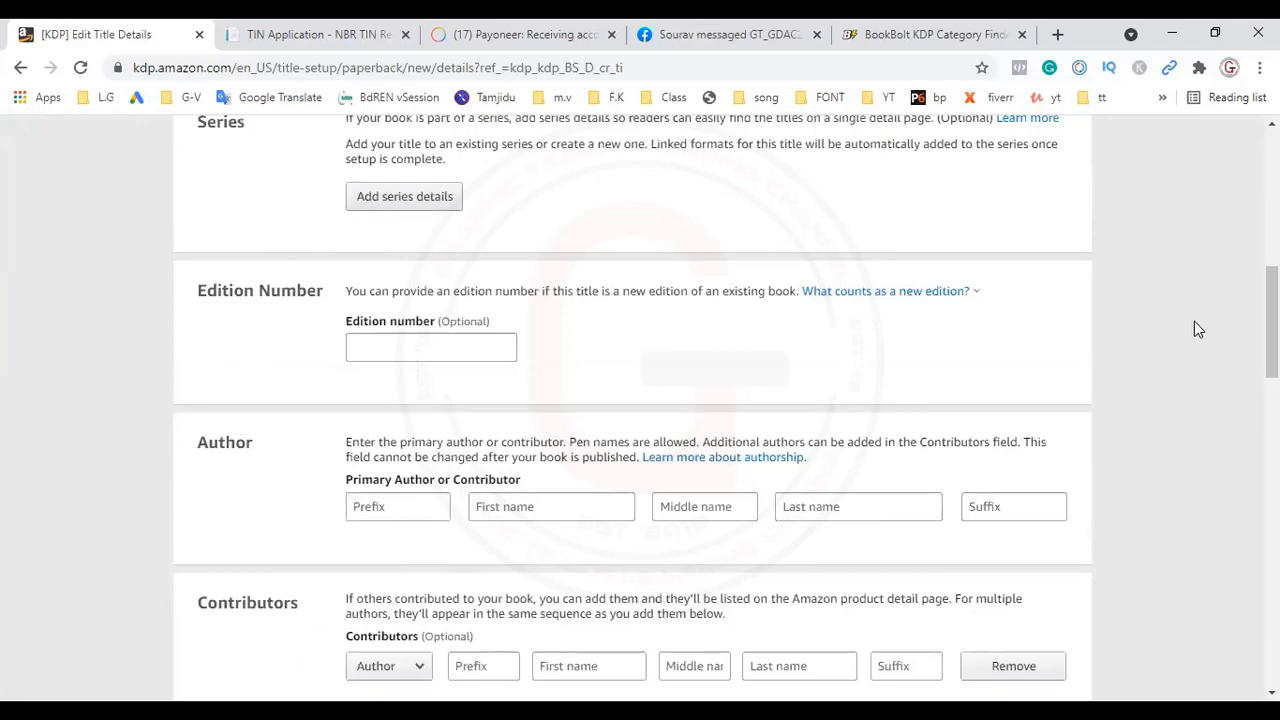
pyautogui.scroll(1, 1272, 310)
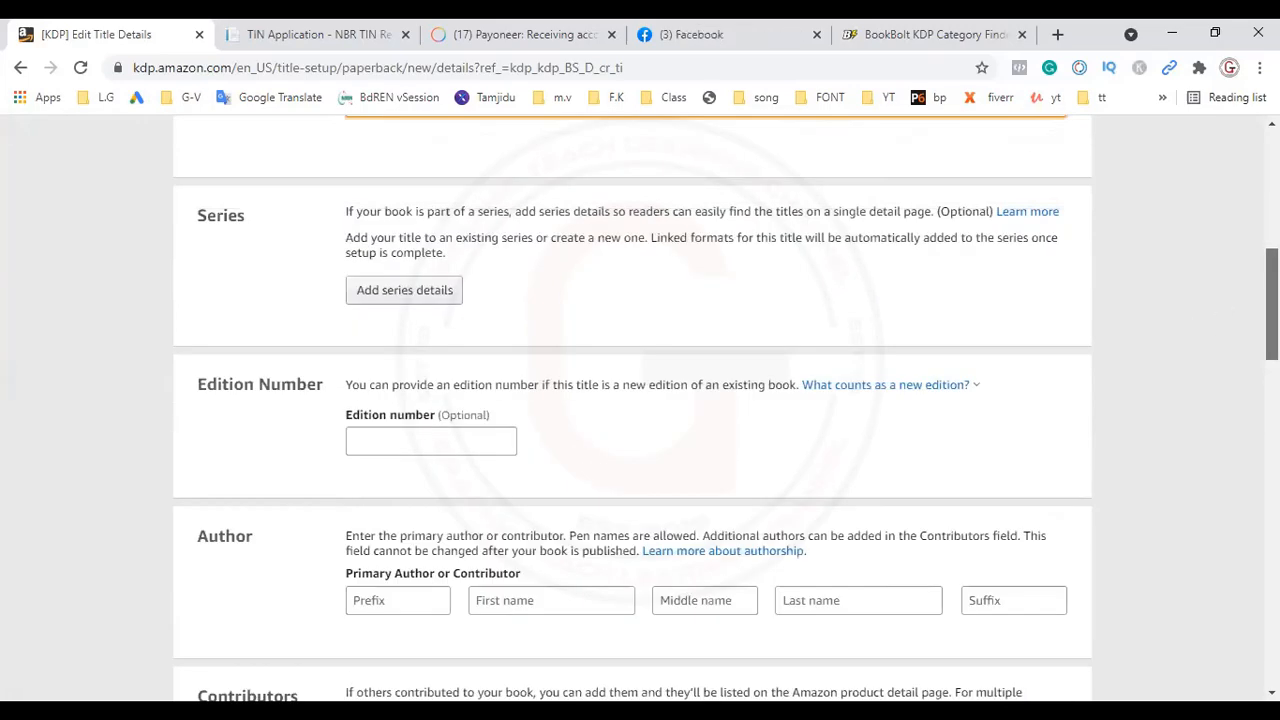
pyautogui.scroll(1, 640, 400)
pyautogui.scroll(-3, 640, 400)
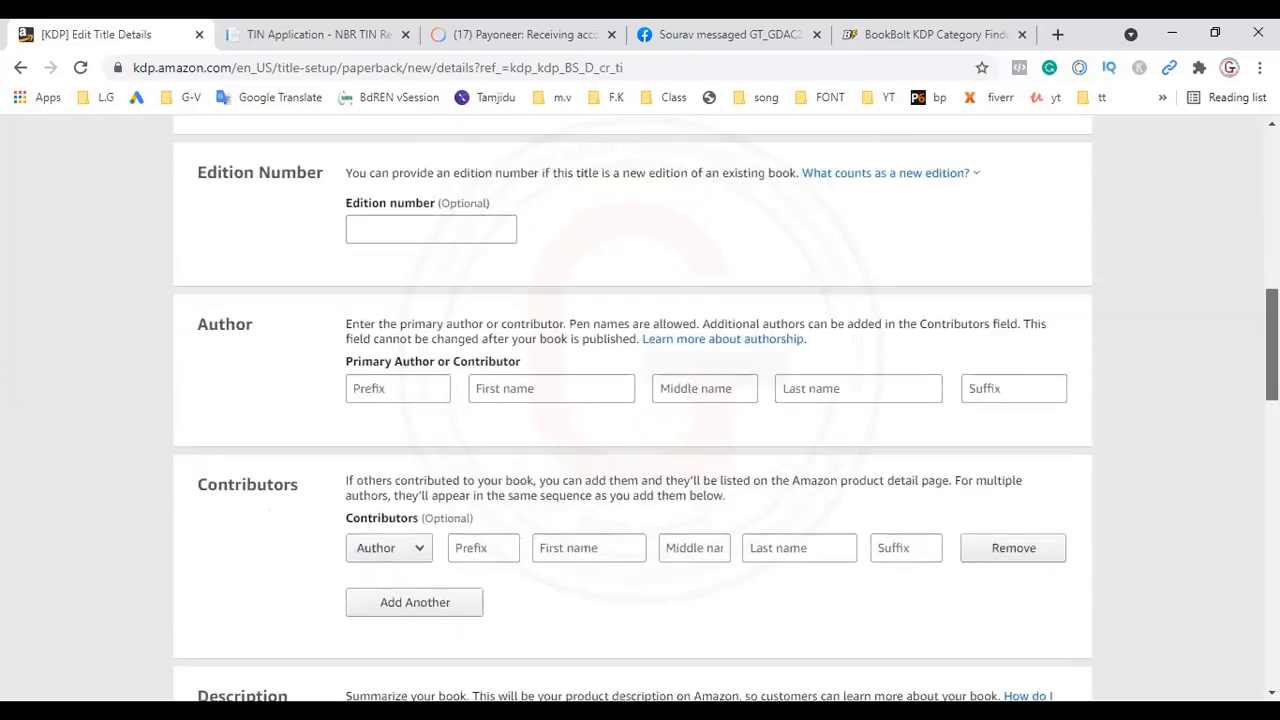
pyautogui.moveTo(1272, 345); pyautogui.dragTo(1272, 349)
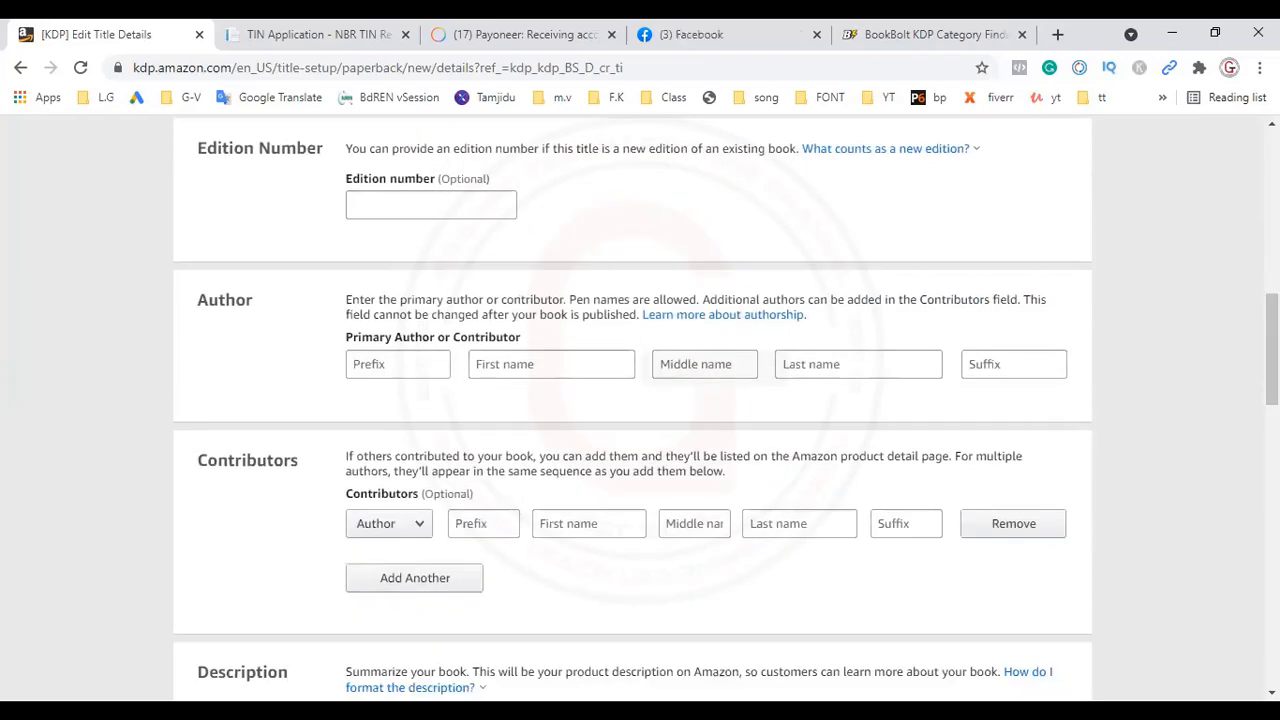
pyautogui.click(476, 364)
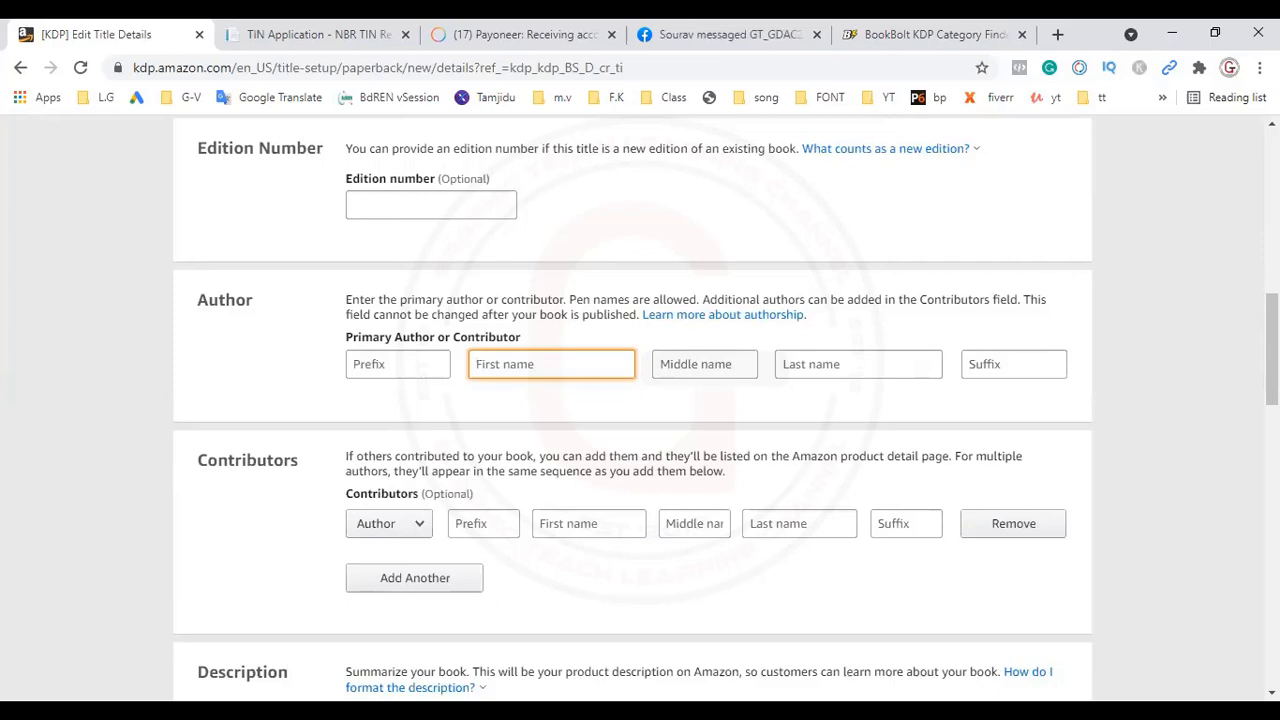
pyautogui.write('ta')
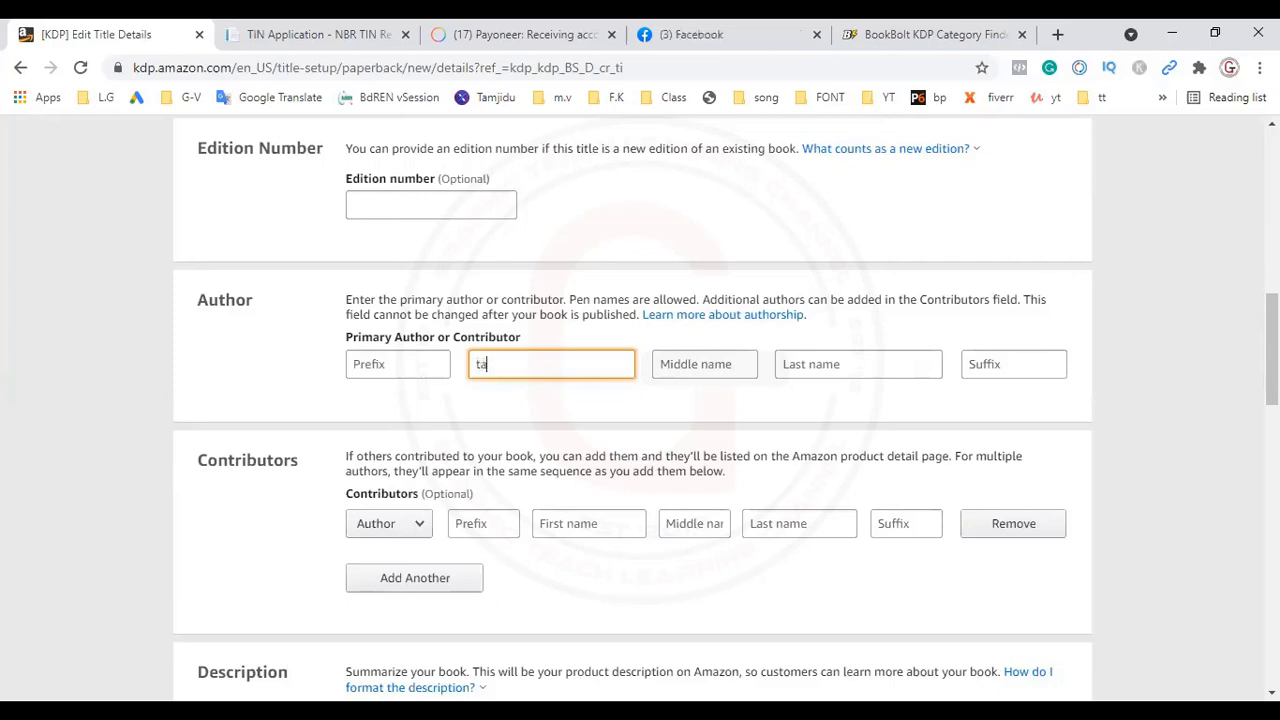
pyautogui.write('mjid')
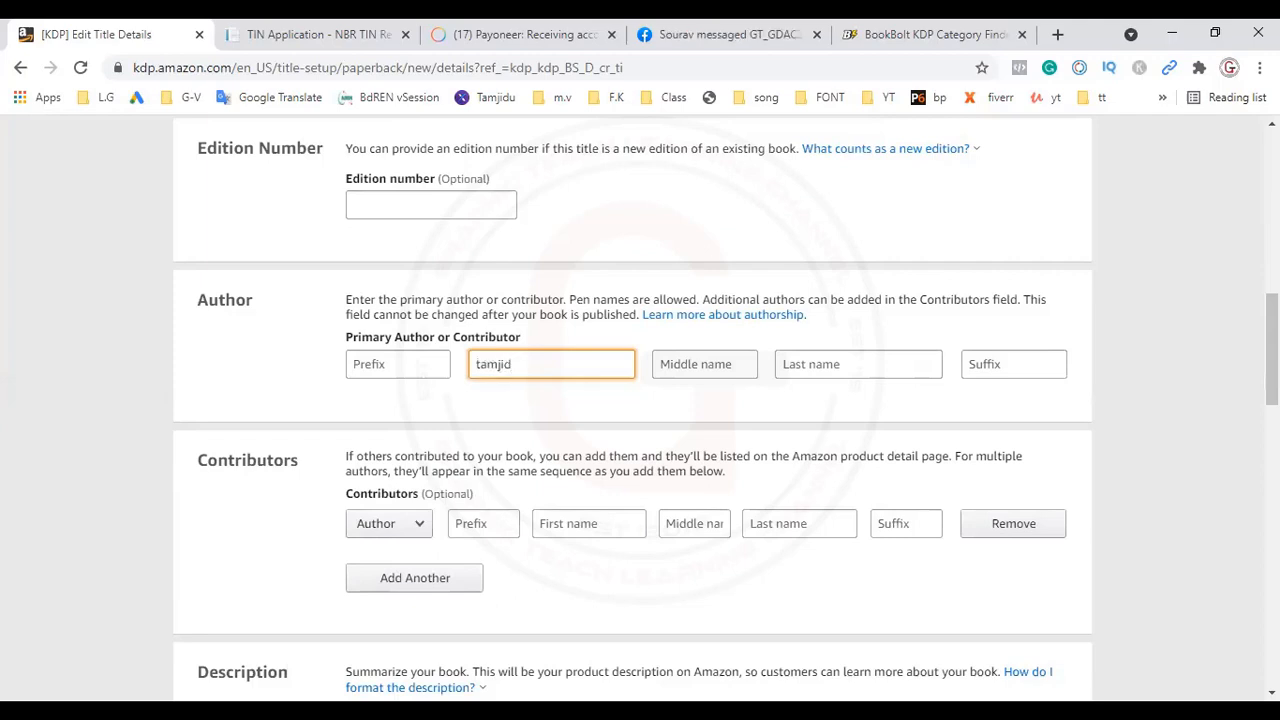
pyautogui.click(828, 362)
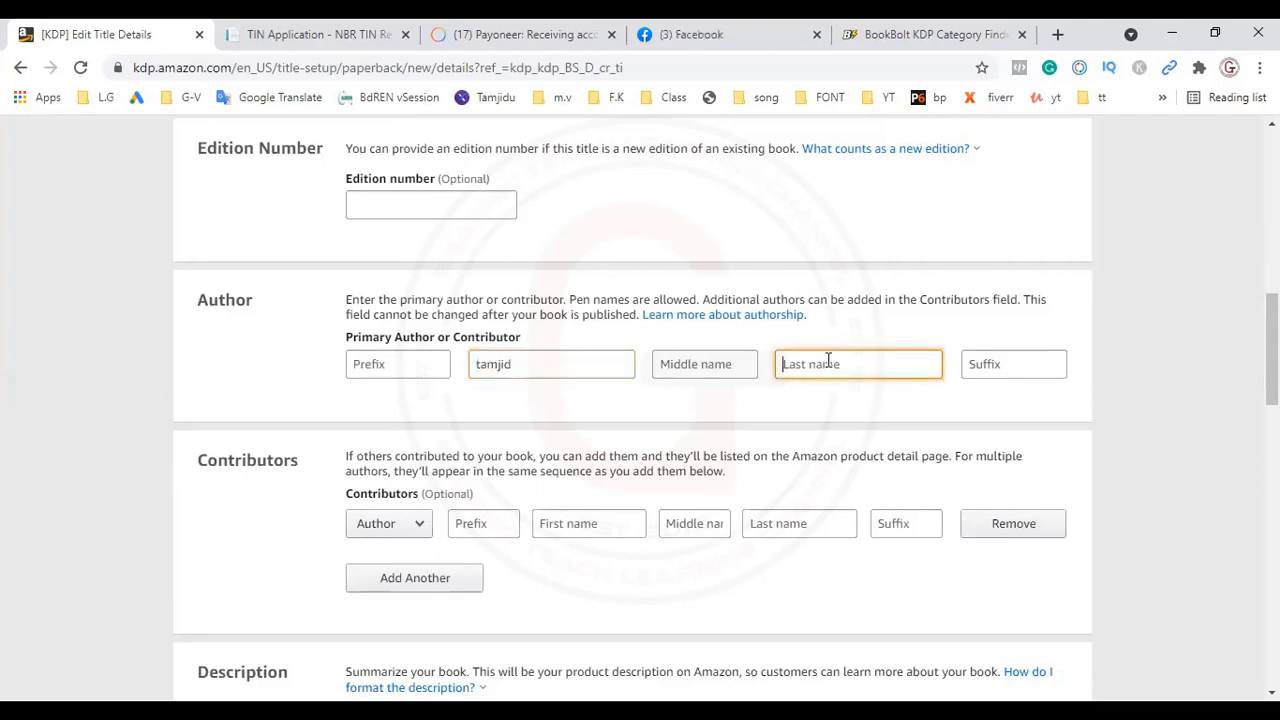
pyautogui.write('alam')
# Step: Begin the book description with the line "This halloween planner includes" and start a new line below it
pyautogui.scroll(-8, 392, 229)
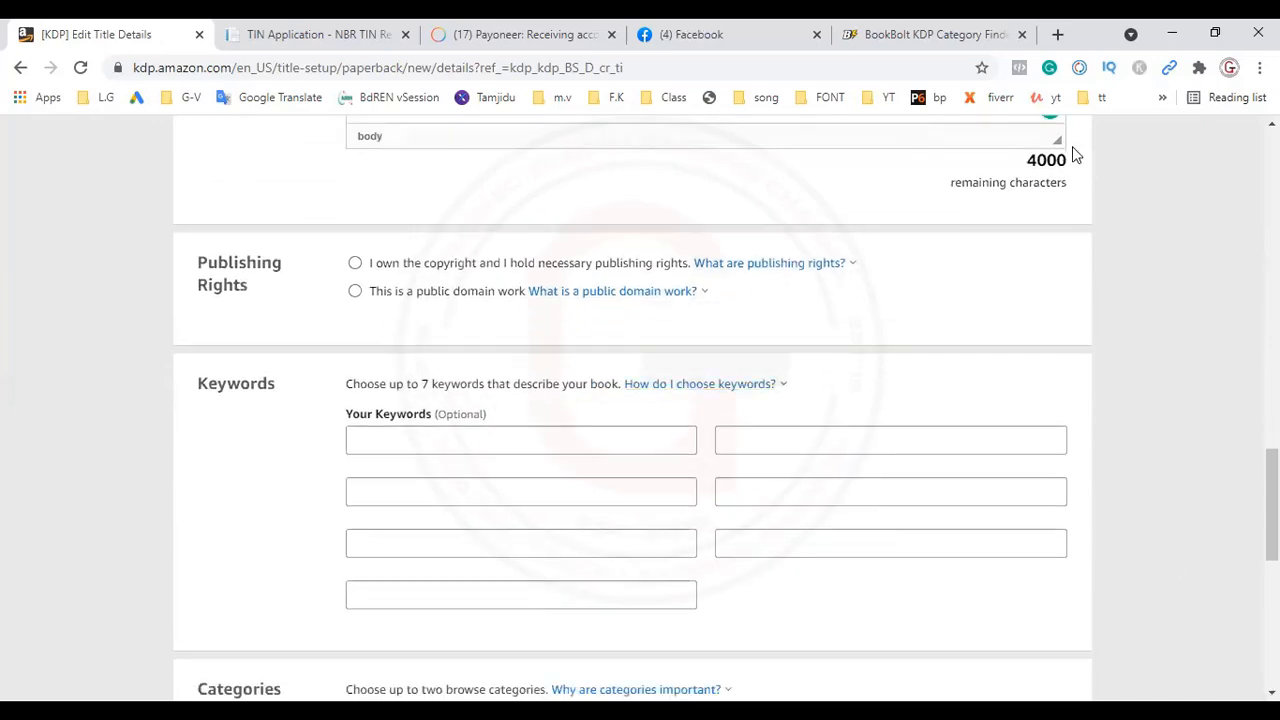
pyautogui.scroll(3, 632, 410)
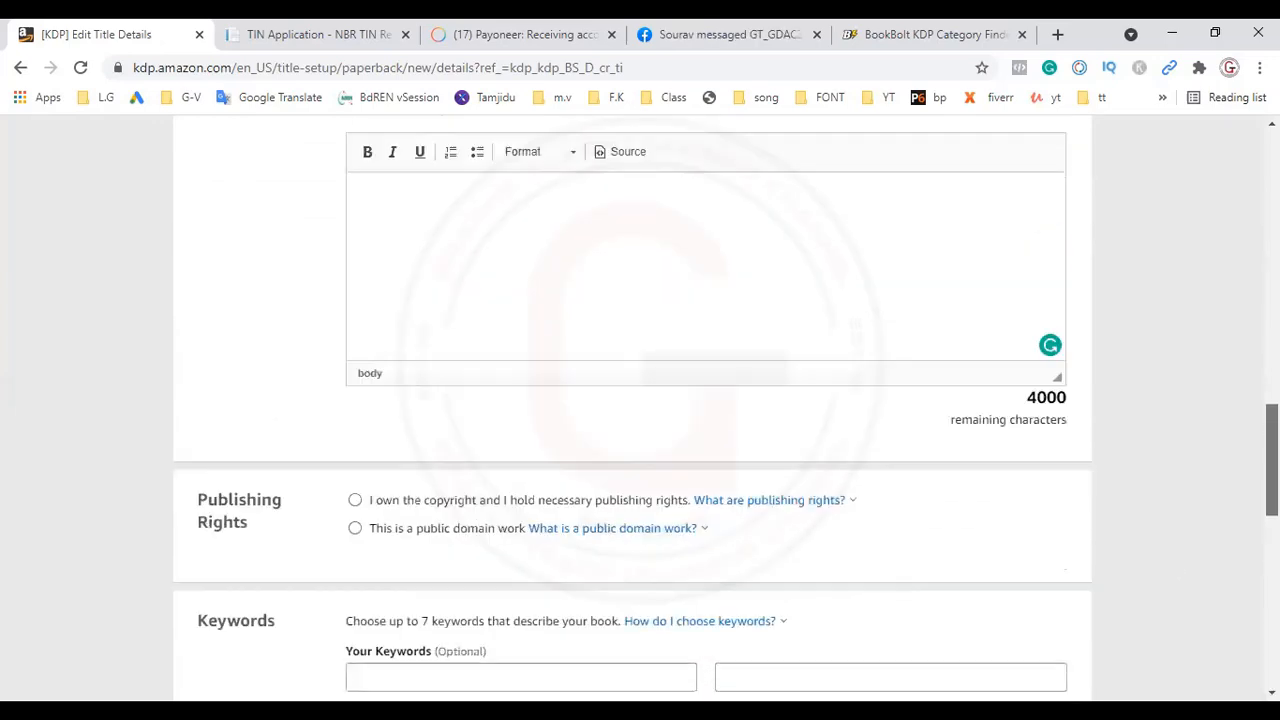
pyautogui.click(453, 249)
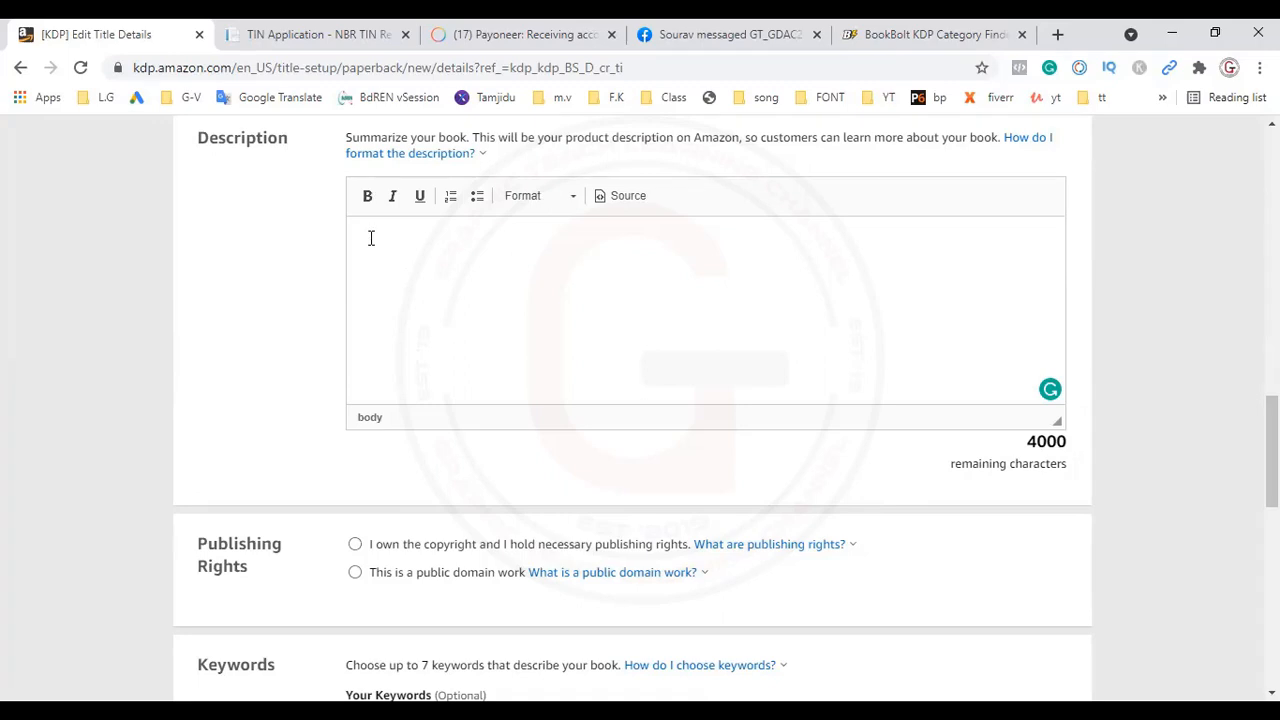
pyautogui.write('This hallowe')
pyautogui.write('e')
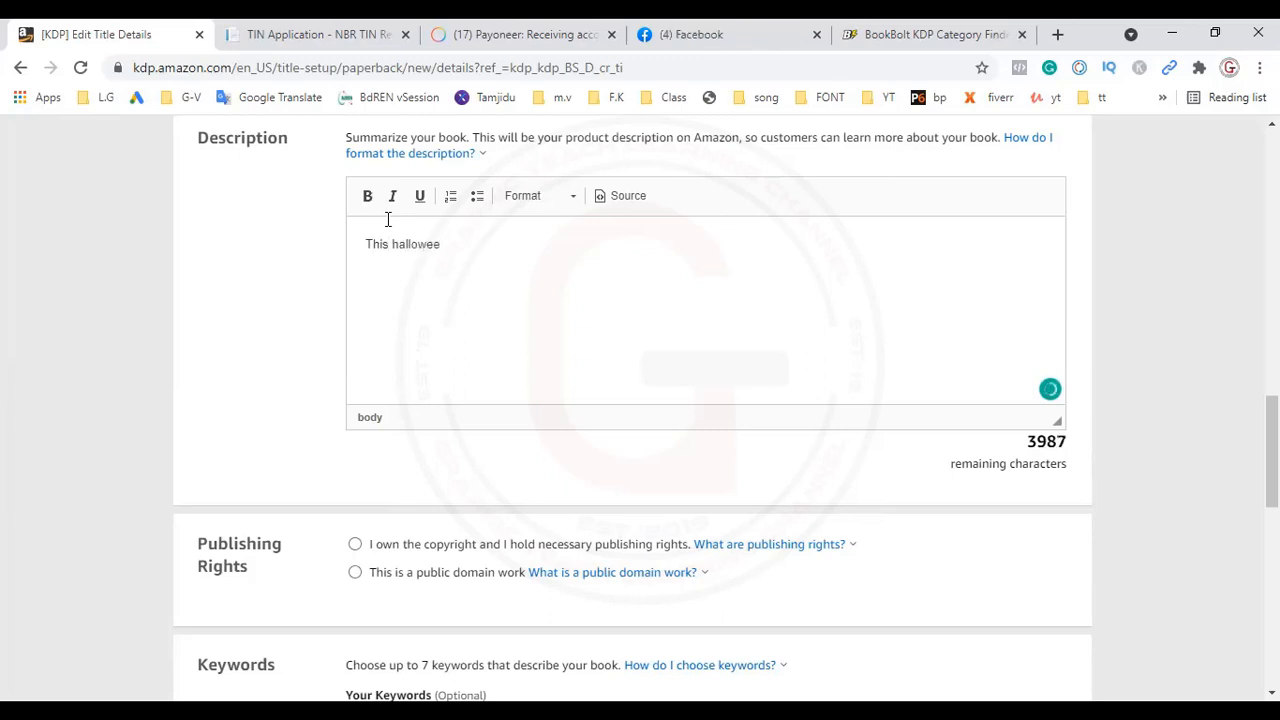
pyautogui.write('n planne')
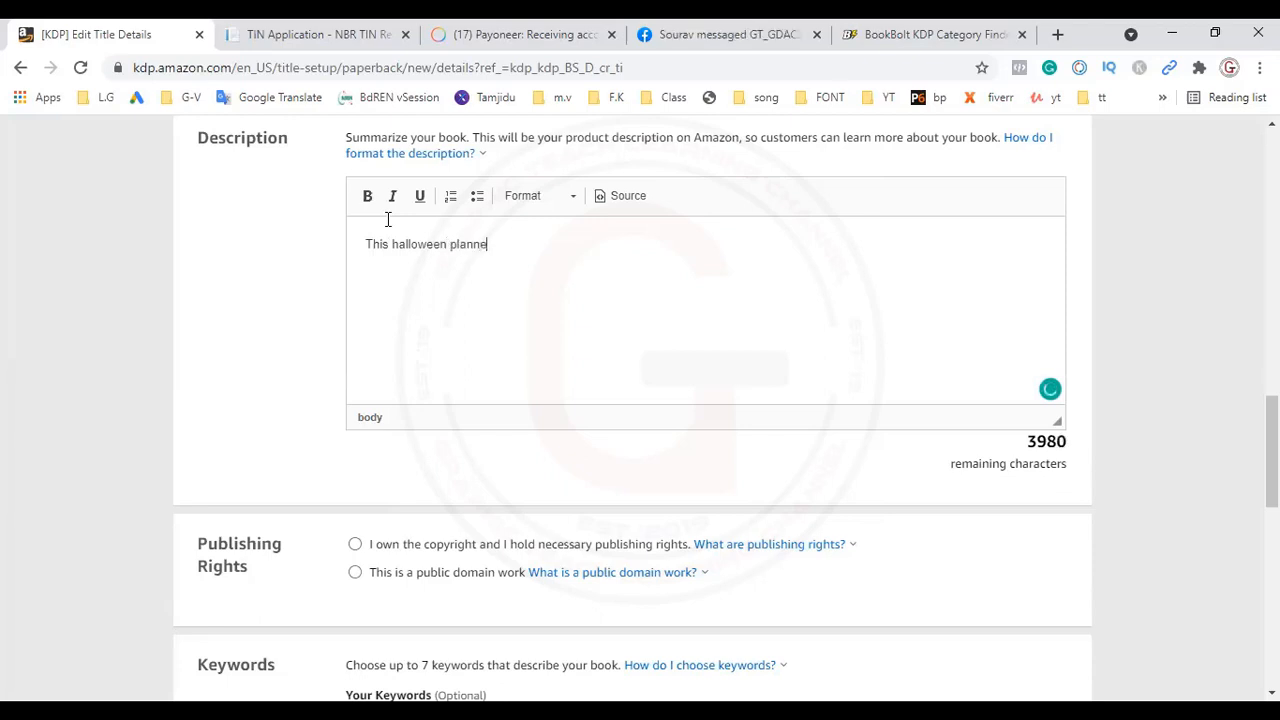
pyautogui.write('r ')
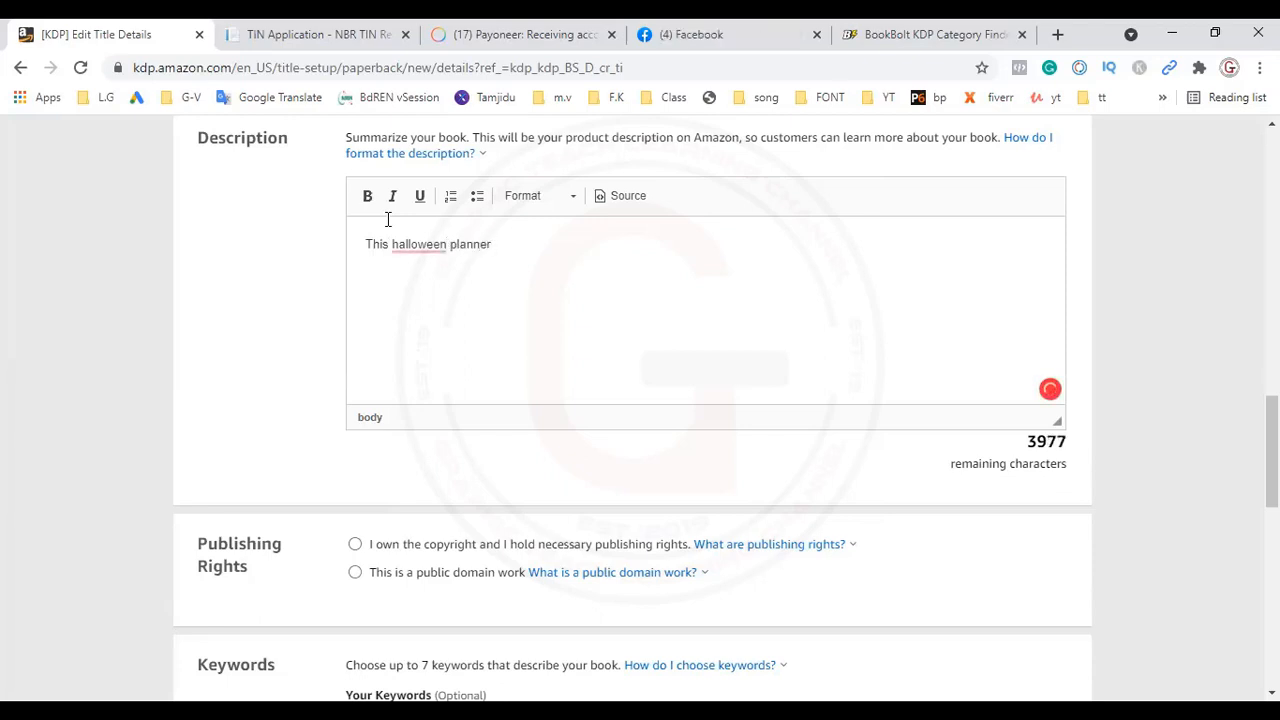
pyautogui.write('inclu')
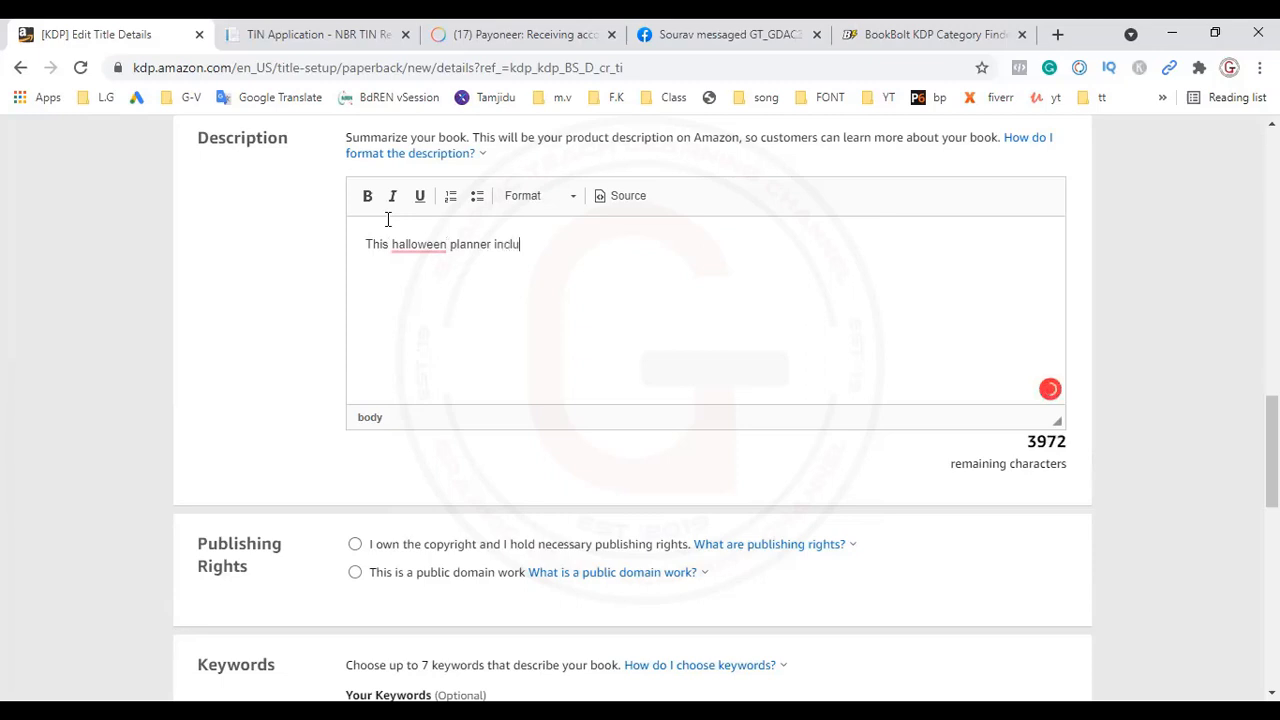
pyautogui.write('des')
pyautogui.press('Return')
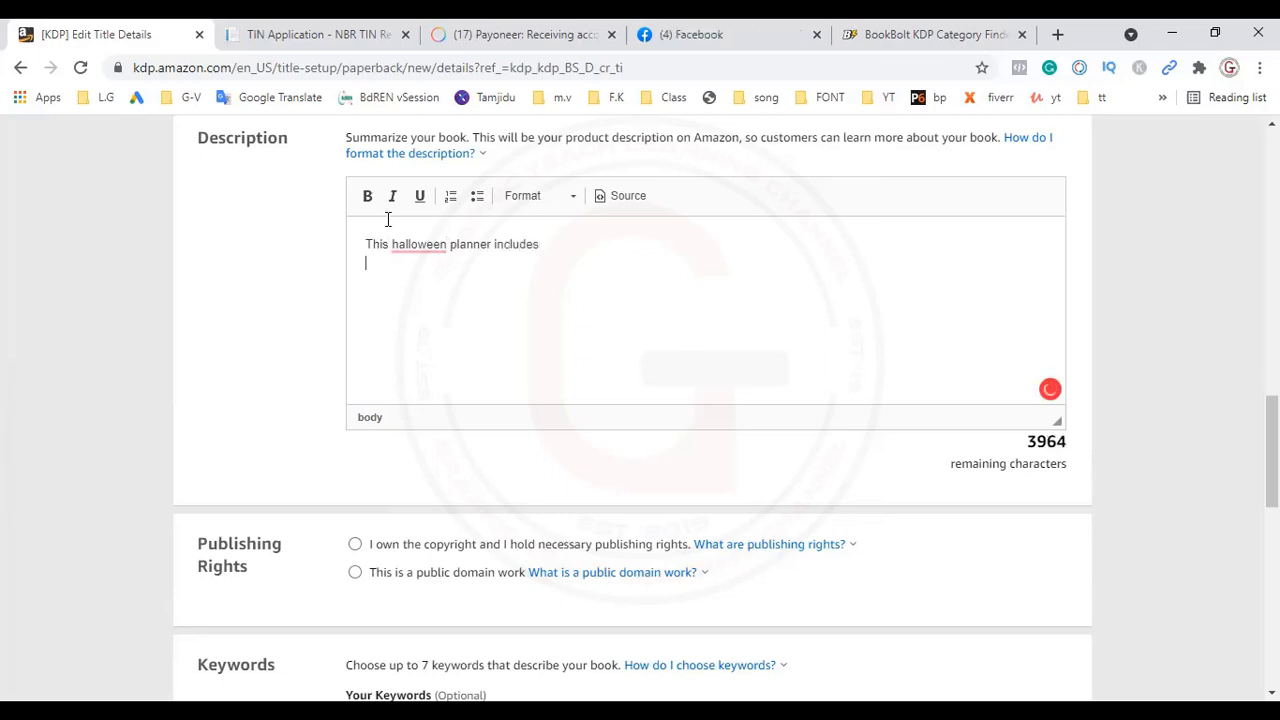
# Step: Add the lines '-8-10" in dimension' and '-100 pages' to the book description
pyautogui.write('-')
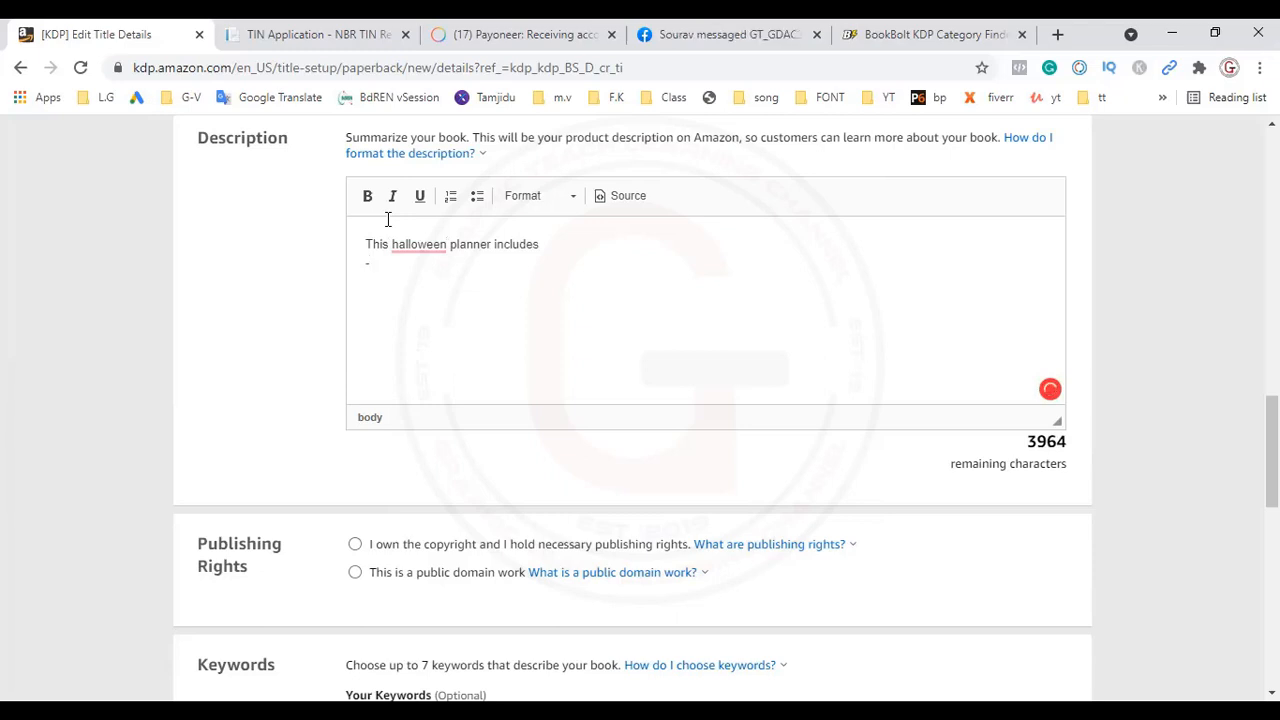
pyautogui.write('8-10')
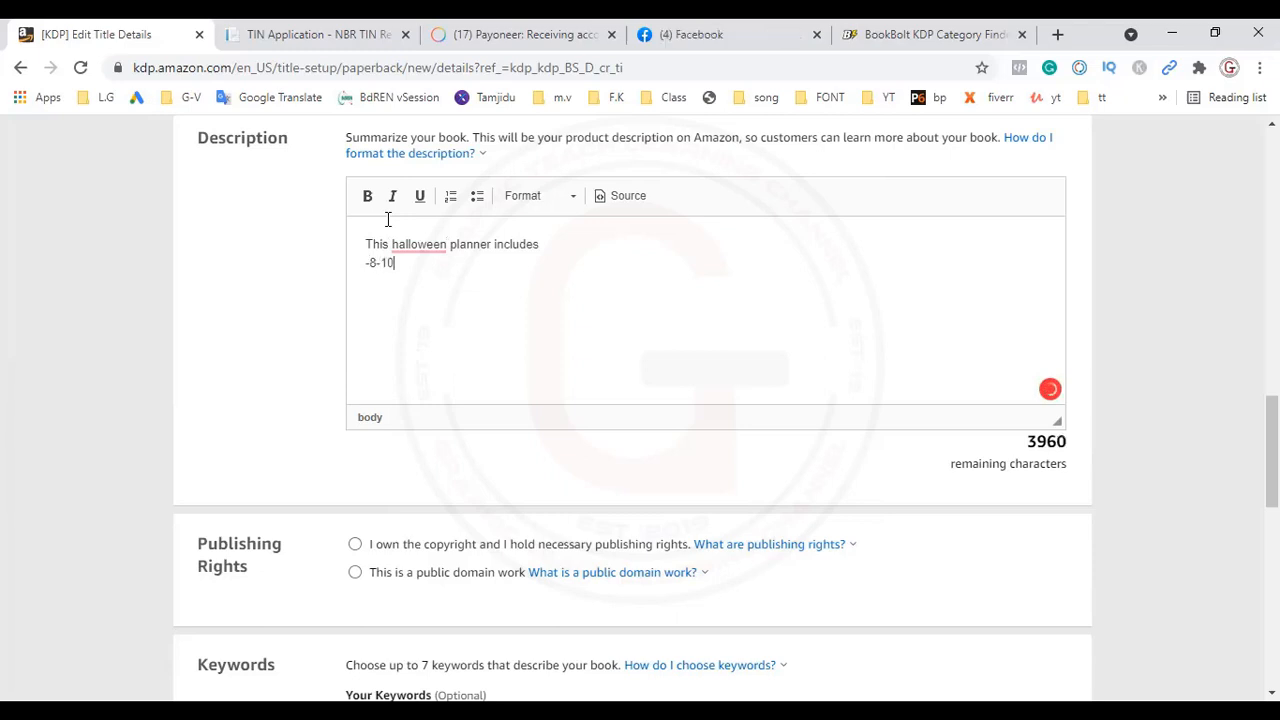
pyautogui.write("'")
pyautogui.write(' in dim')
pyautogui.write('e')
pyautogui.write('nsion')
pyautogui.press('Return')
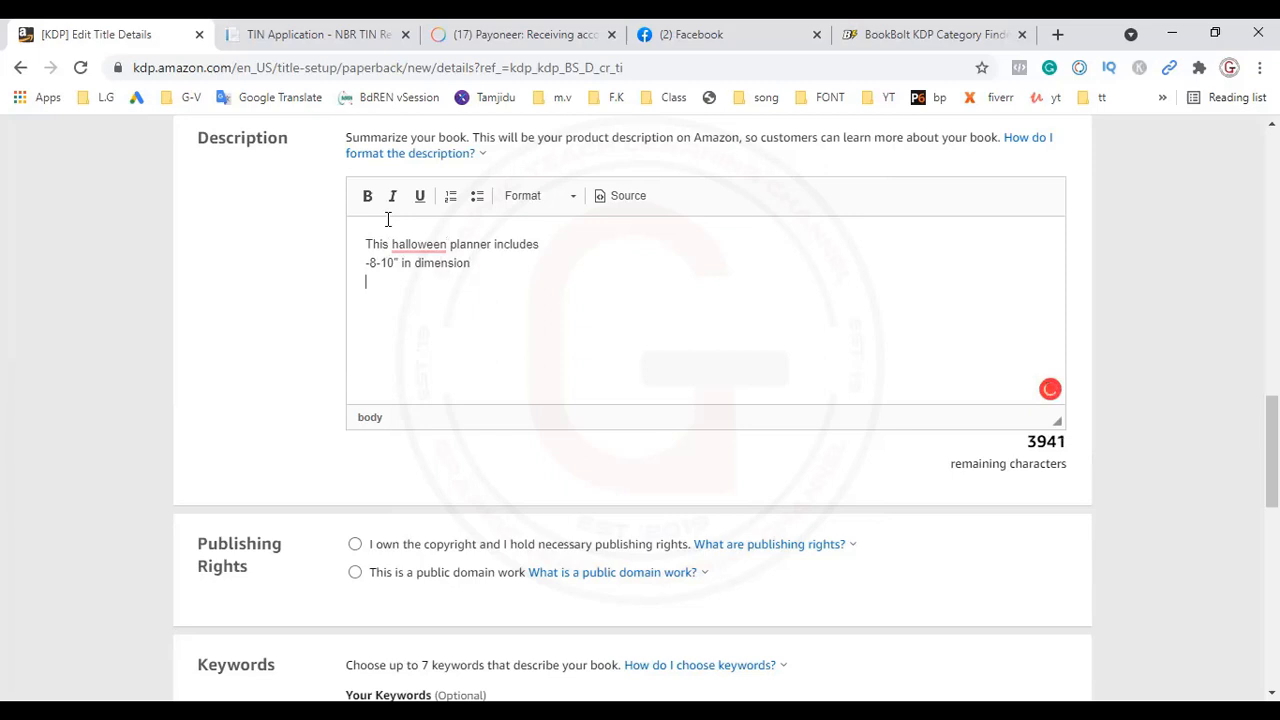
pyautogui.write('-100 pages')
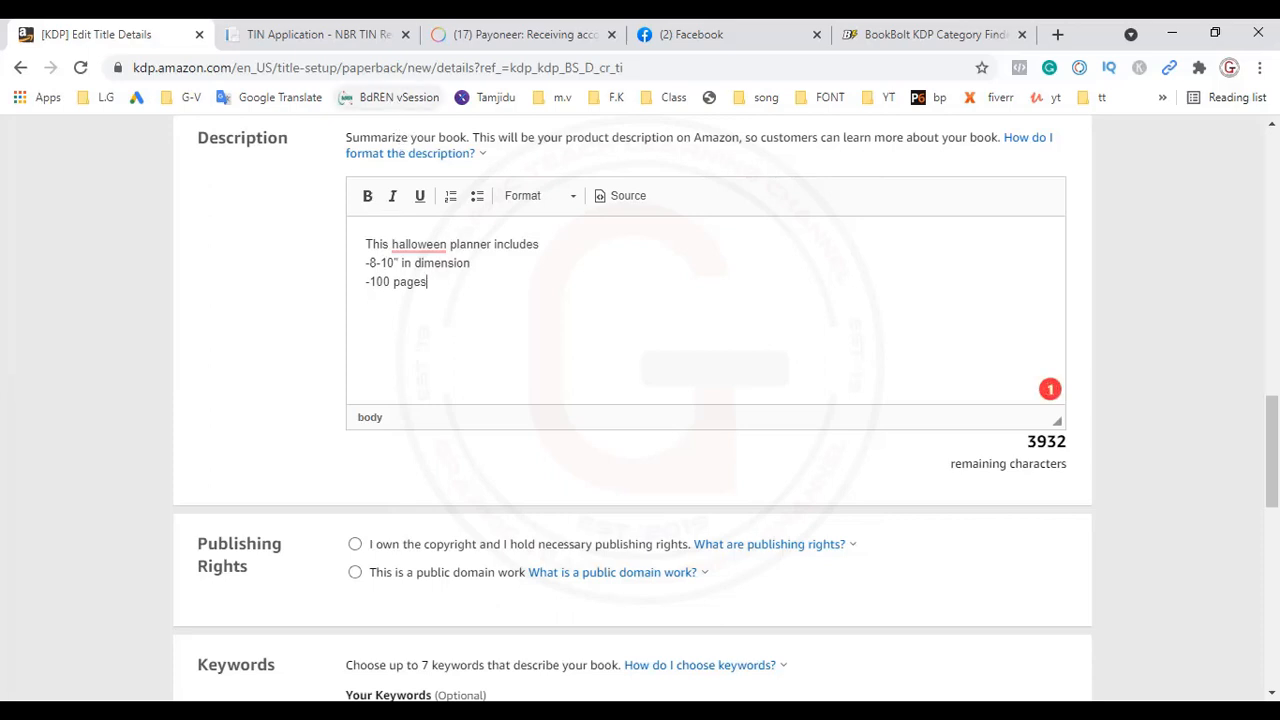
pyautogui.scroll(2, 1272, 450)
pyautogui.scroll(1, 1272, 410)
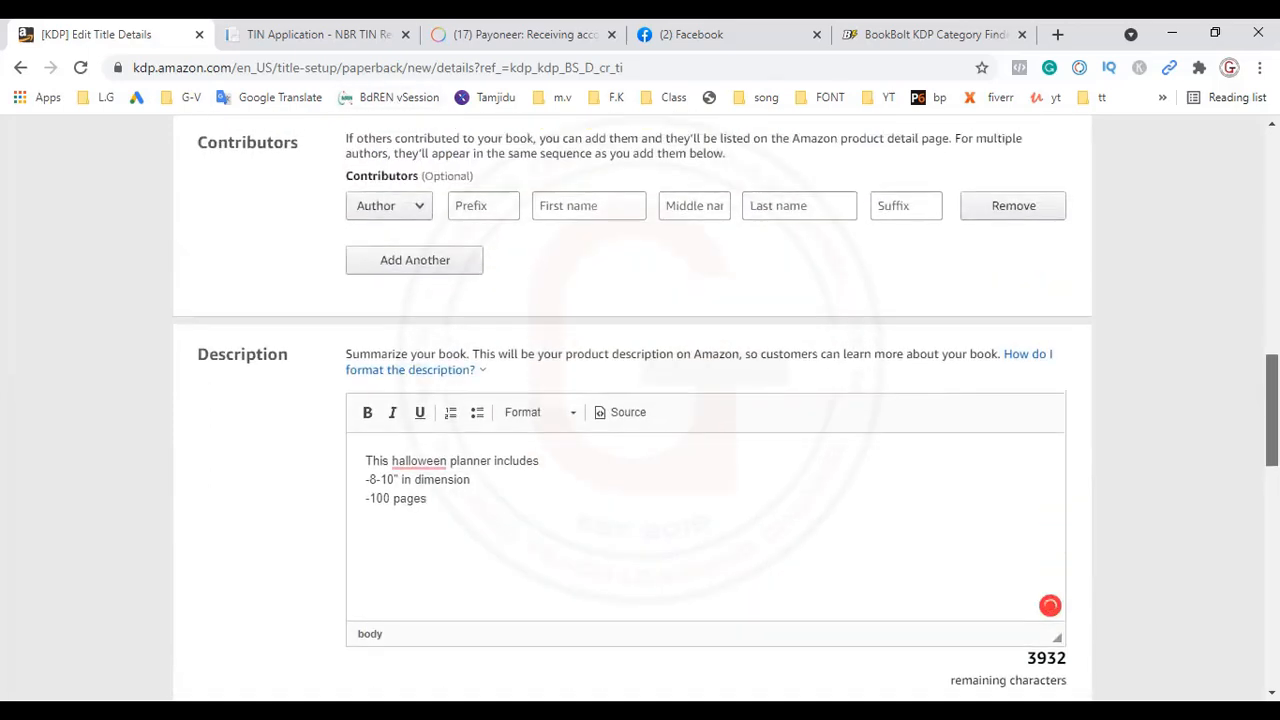
pyautogui.scroll(1, 1272, 410)
pyautogui.scroll(-3, 1272, 410)
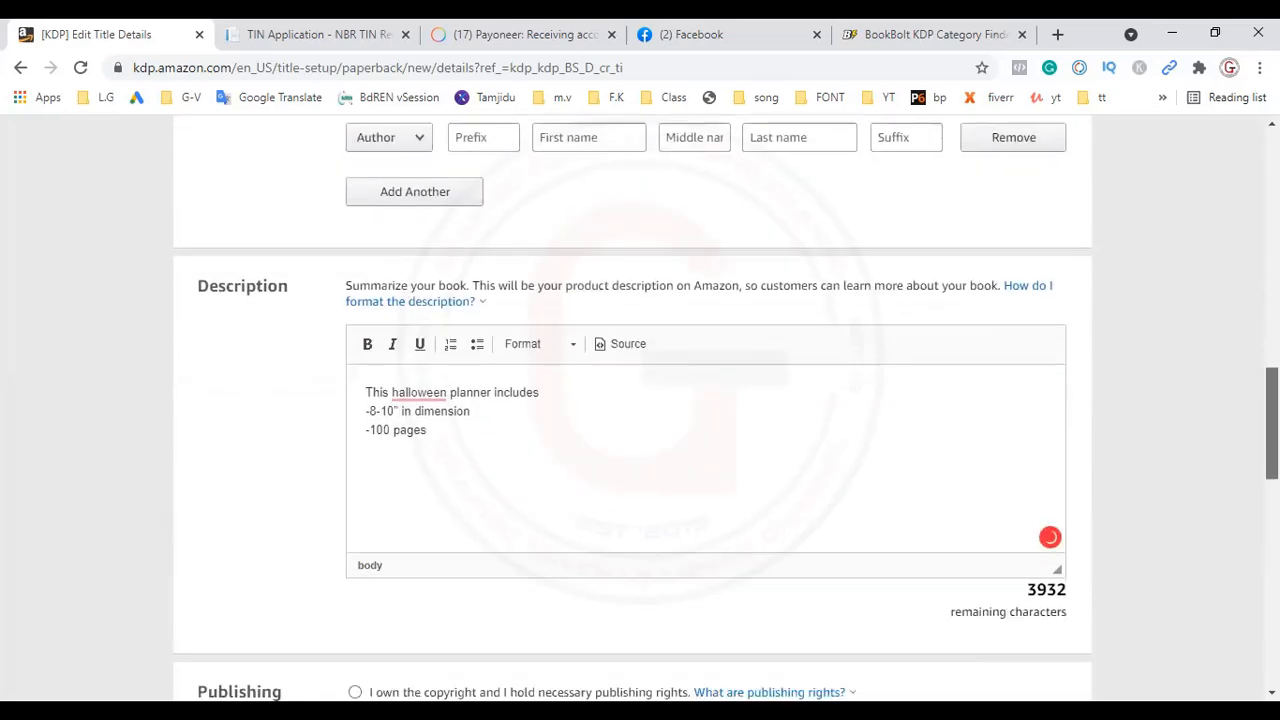
# Step: Set the publishing rights to owning the copyright and holding the necessary publishing rights
pyautogui.scroll(-3, 1272, 450)
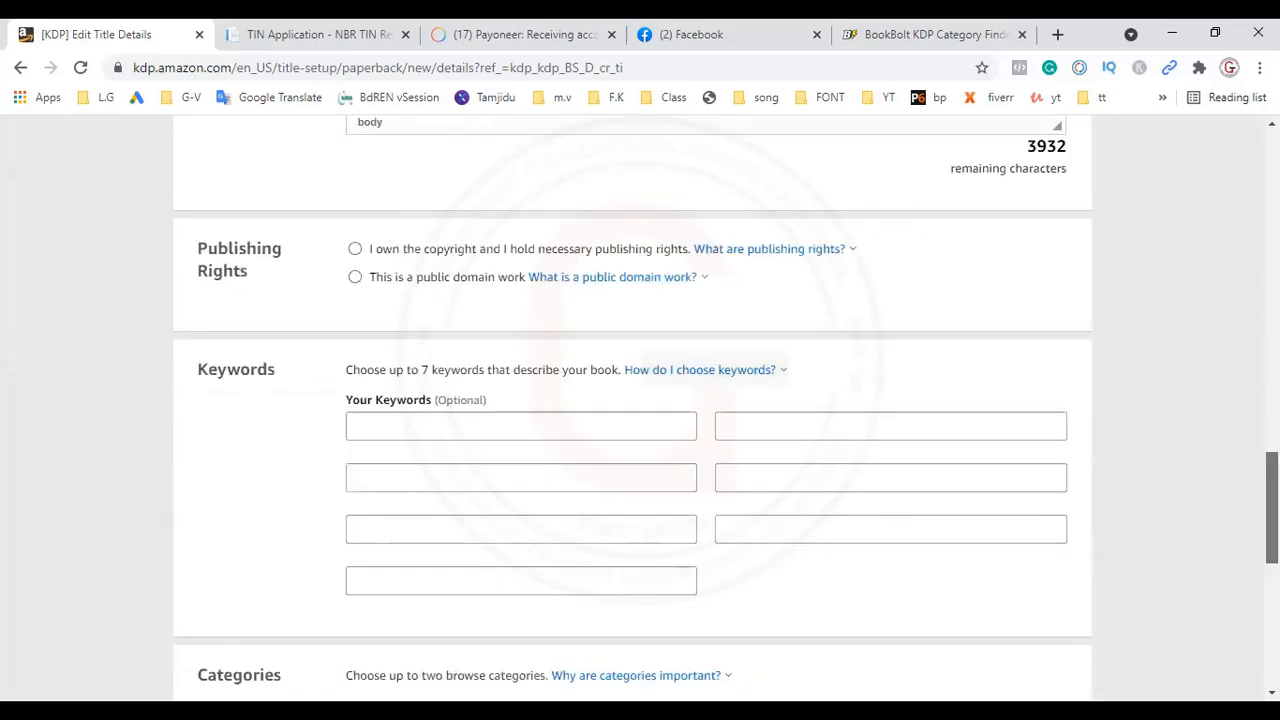
pyautogui.scroll(2, 1272, 450)
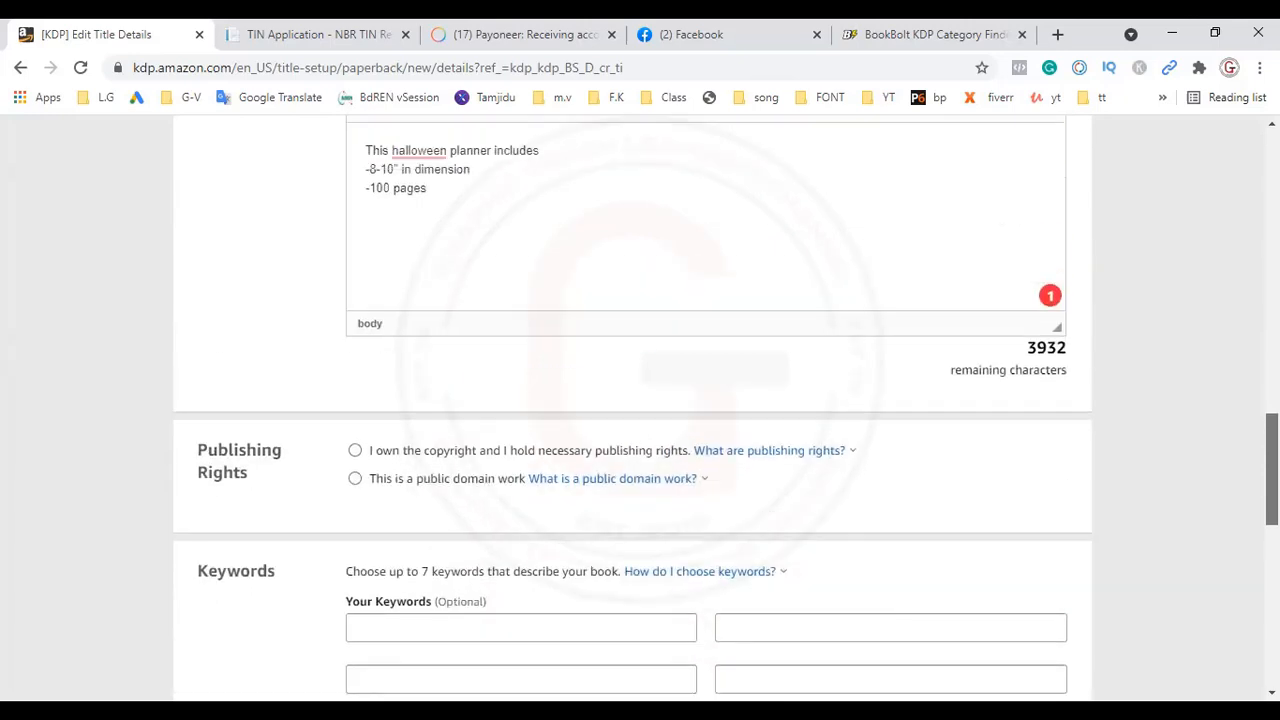
pyautogui.scroll(-1, 640, 400)
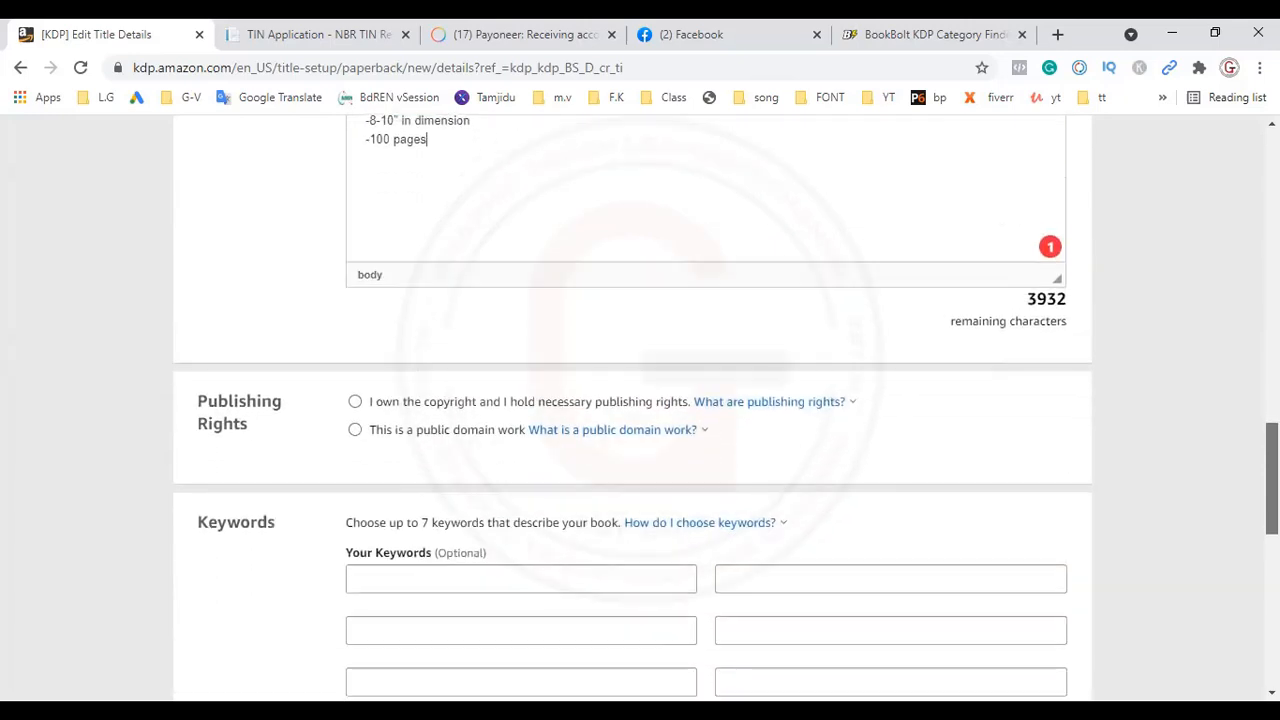
pyautogui.click(355, 403)
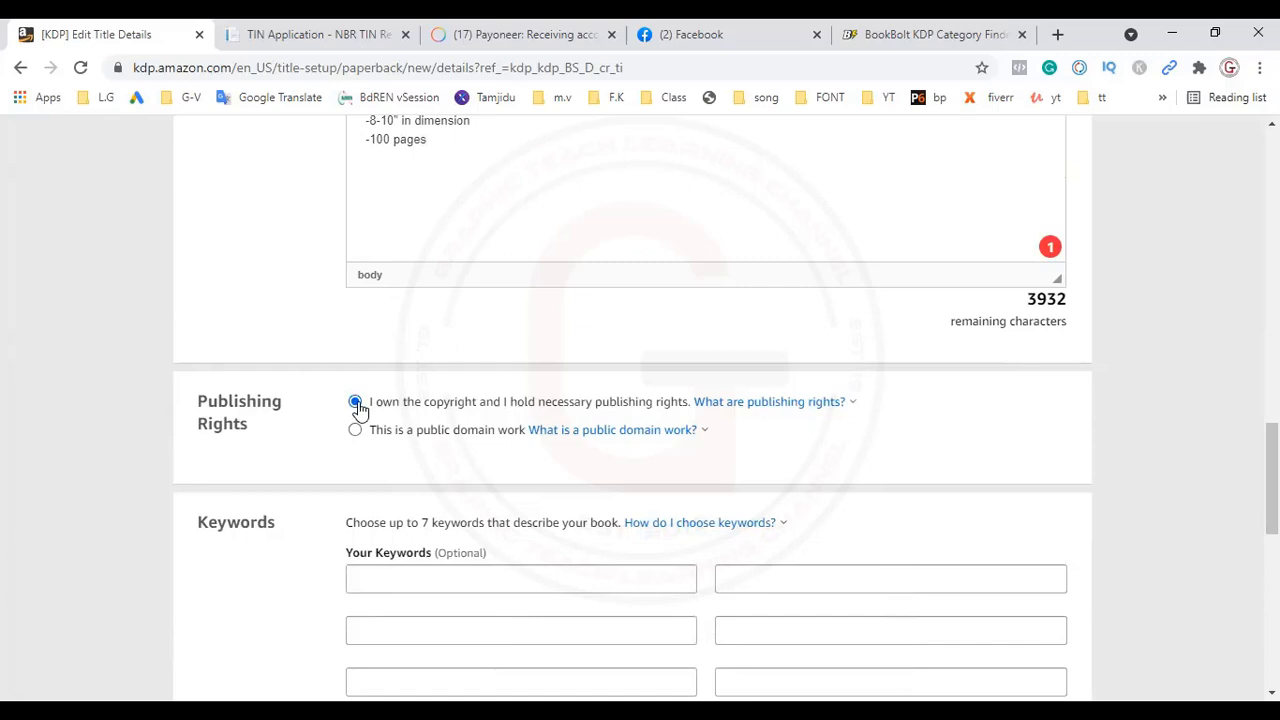
# Step: Enter "halleown student planner" as the first keyword
pyautogui.click(502, 579)
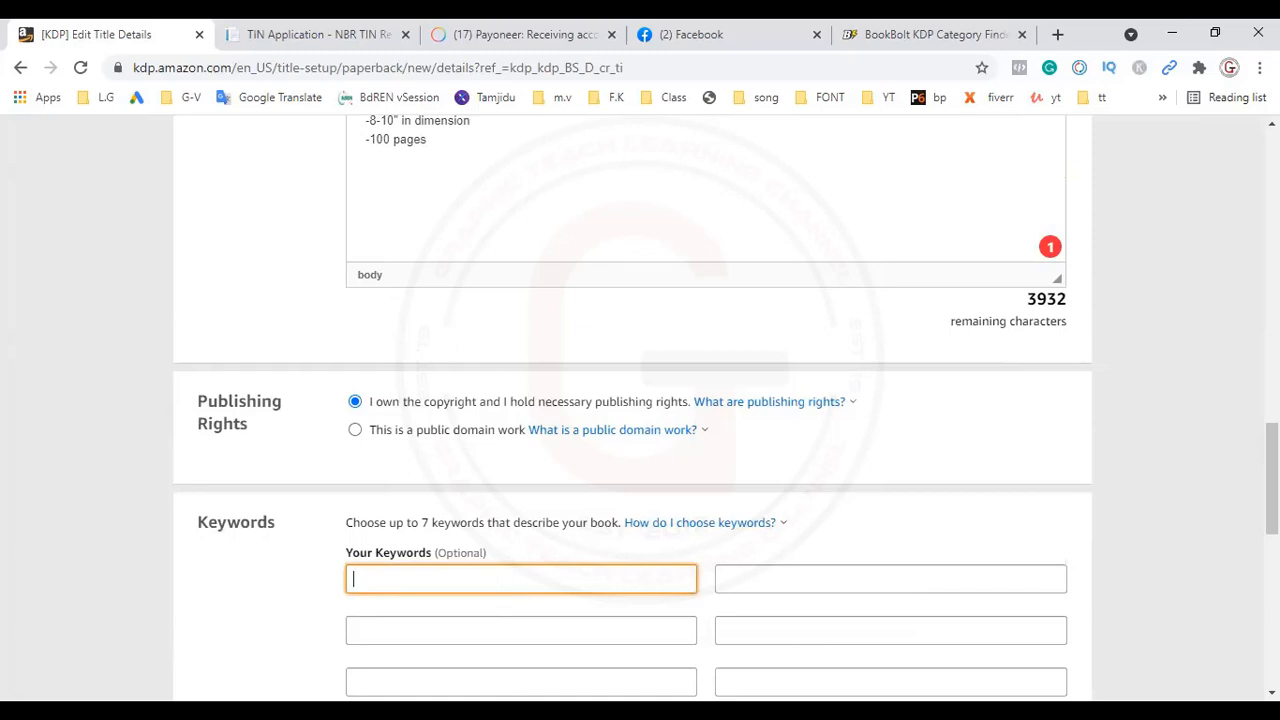
pyautogui.scroll(-3, 640, 400)
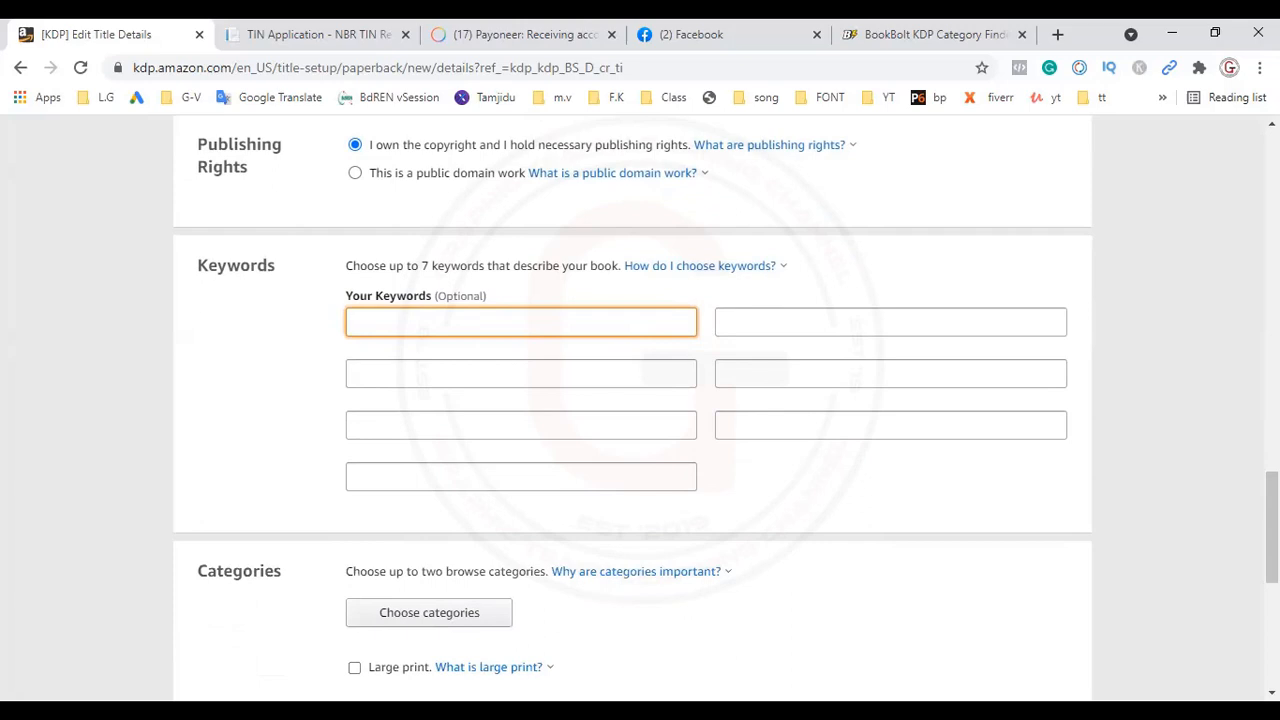
pyautogui.write('halleown s')
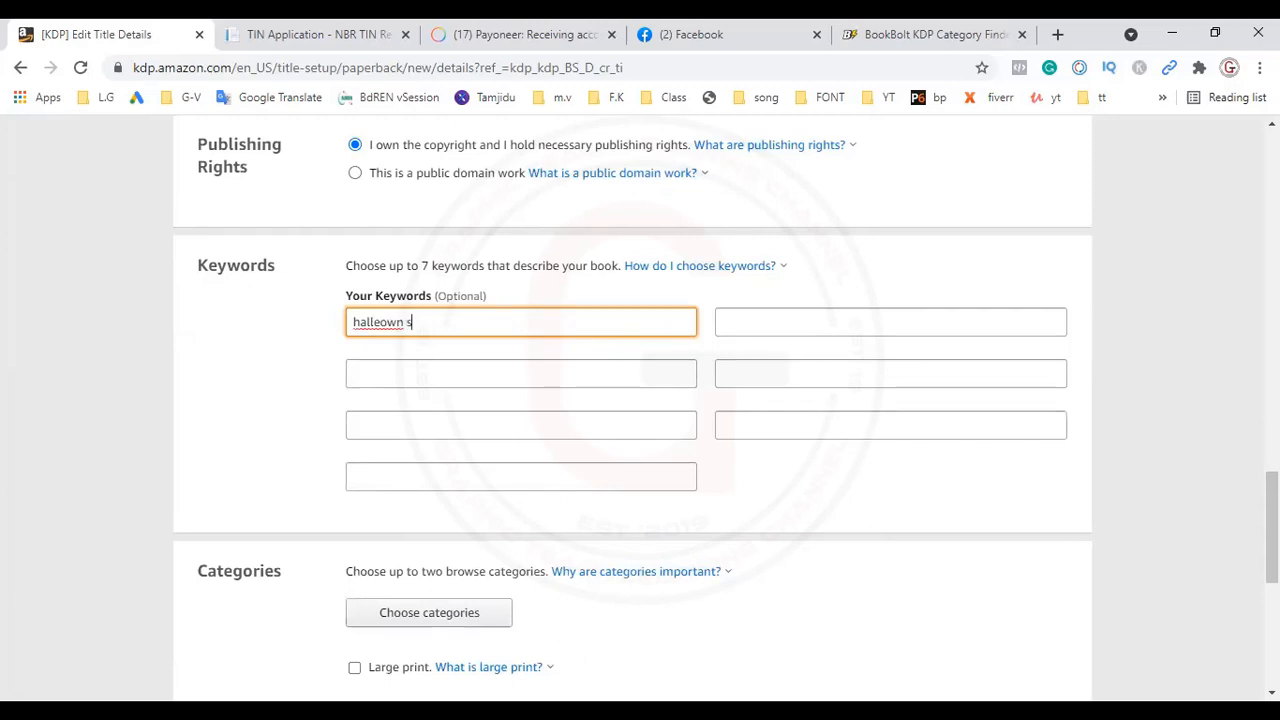
pyautogui.write('tudent planner')
# Step: Correct the misspelled first word of the first keyword so it reads "halloween student planner"
pyautogui.click(383, 322)
pyautogui.press('BackSpace')
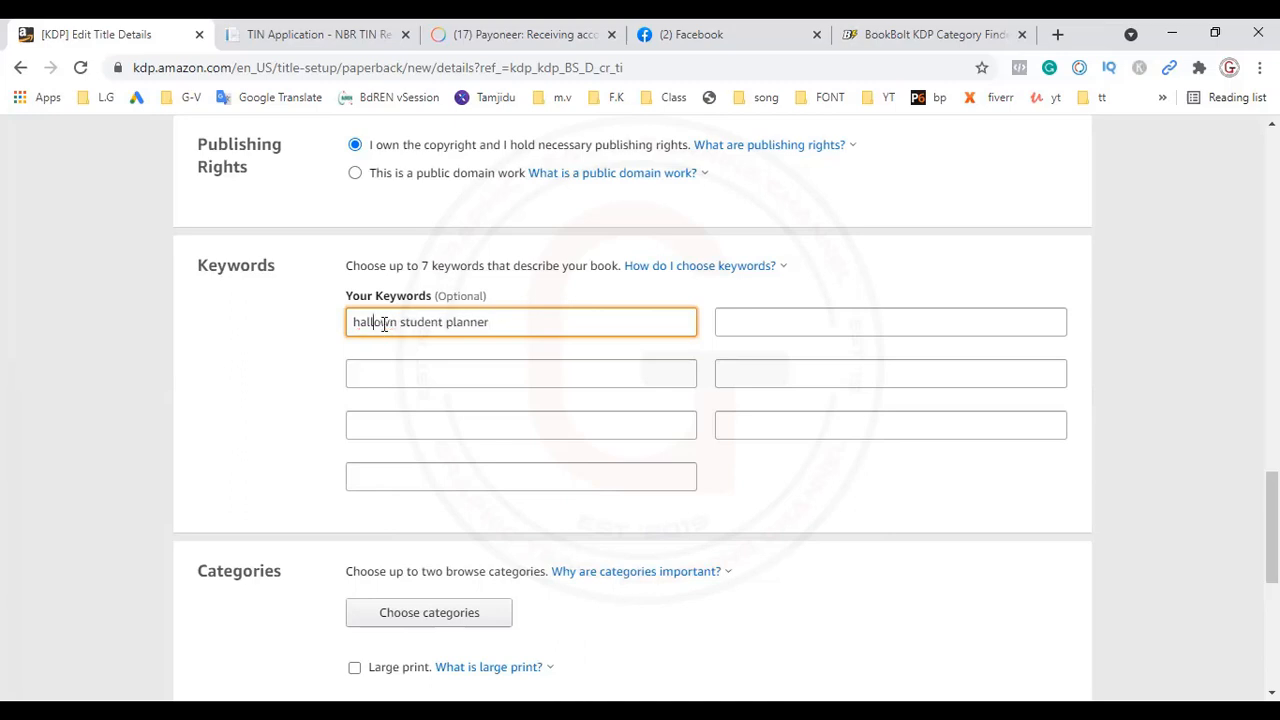
pyautogui.write('e')
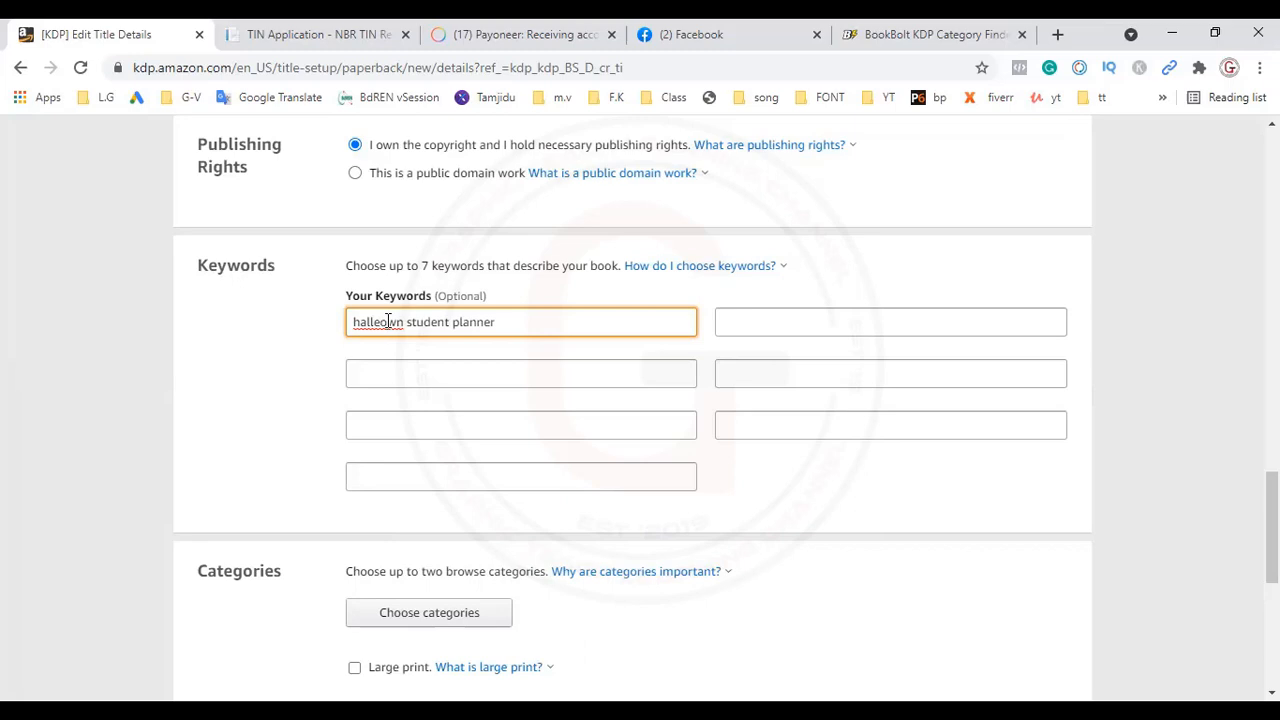
pyautogui.press('Delete')
pyautogui.write('e')
pyautogui.click(391, 322)
pyautogui.press('BackSpace')
pyautogui.press('BackSpace')
pyautogui.press('BackSpace')
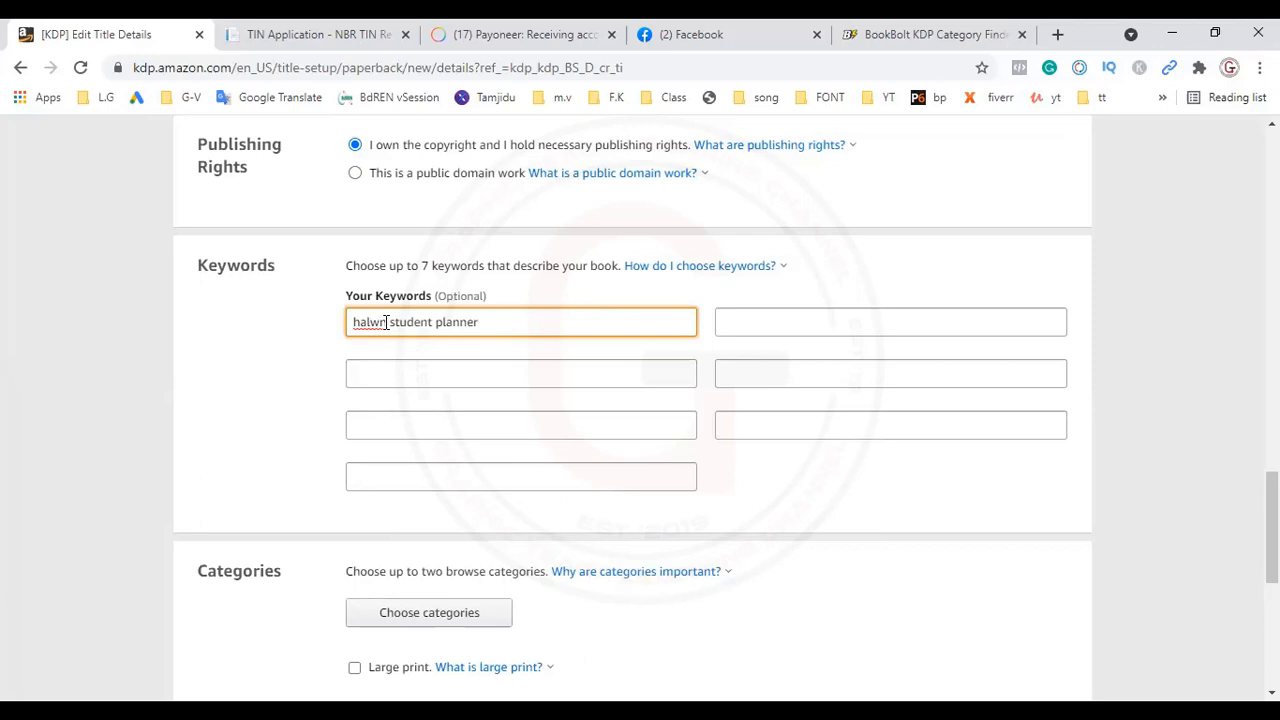
pyautogui.write('lo')
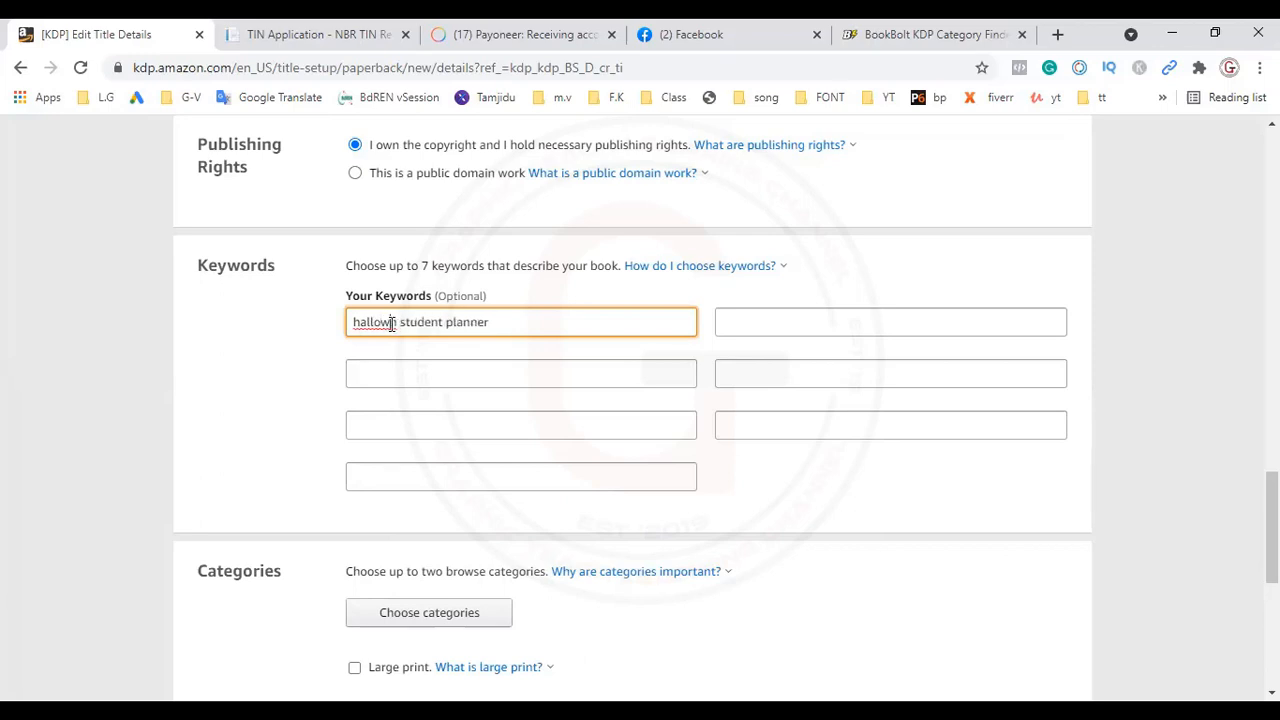
pyautogui.press('Right')
pyautogui.write('ee')
# Step: Fill the remaining three first-column keywords with "student", "planner" and "aged 7-10"
pyautogui.press('Tab')
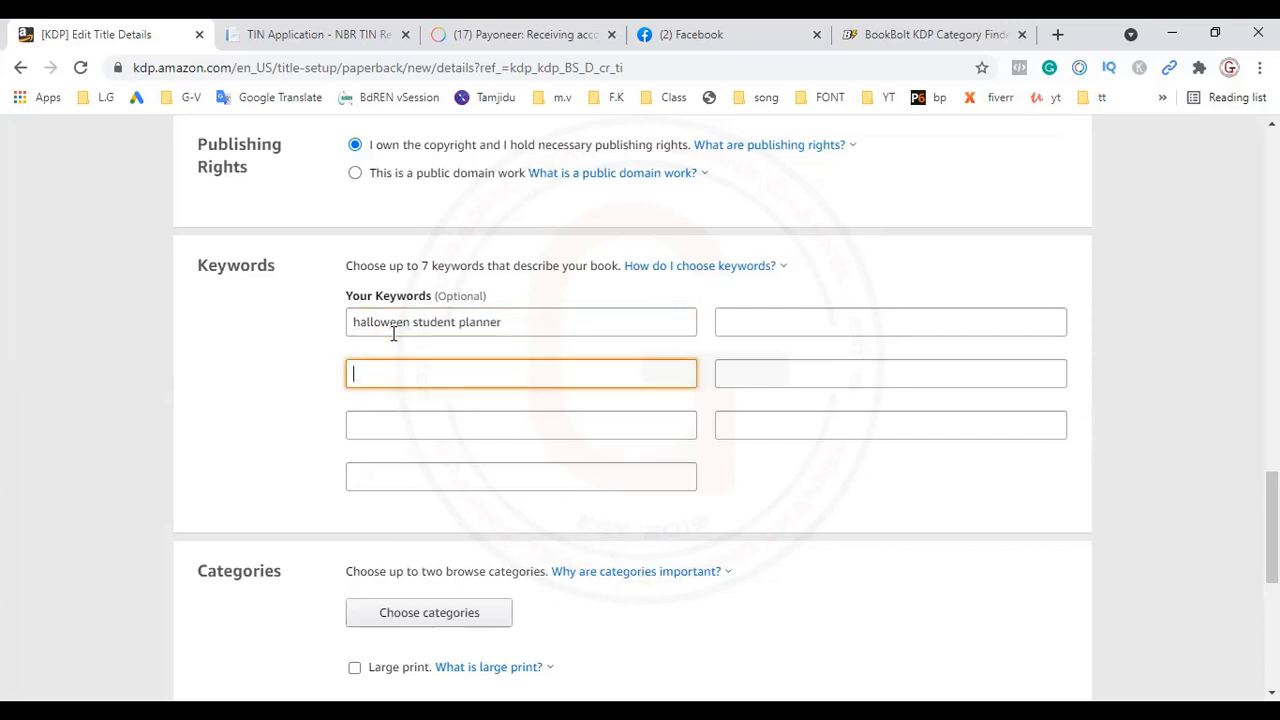
pyautogui.write('student')
pyautogui.click(463, 421)
pyautogui.write('planner')
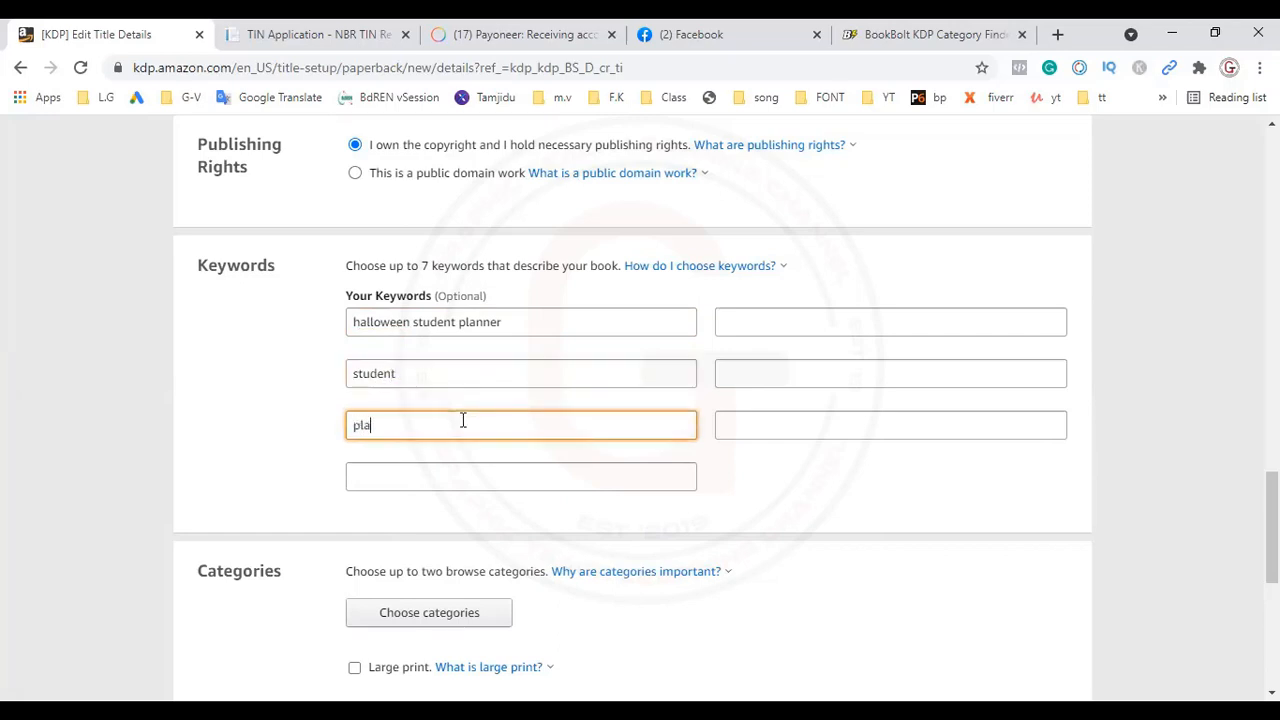
pyautogui.click(455, 475)
pyautogui.write('ag')
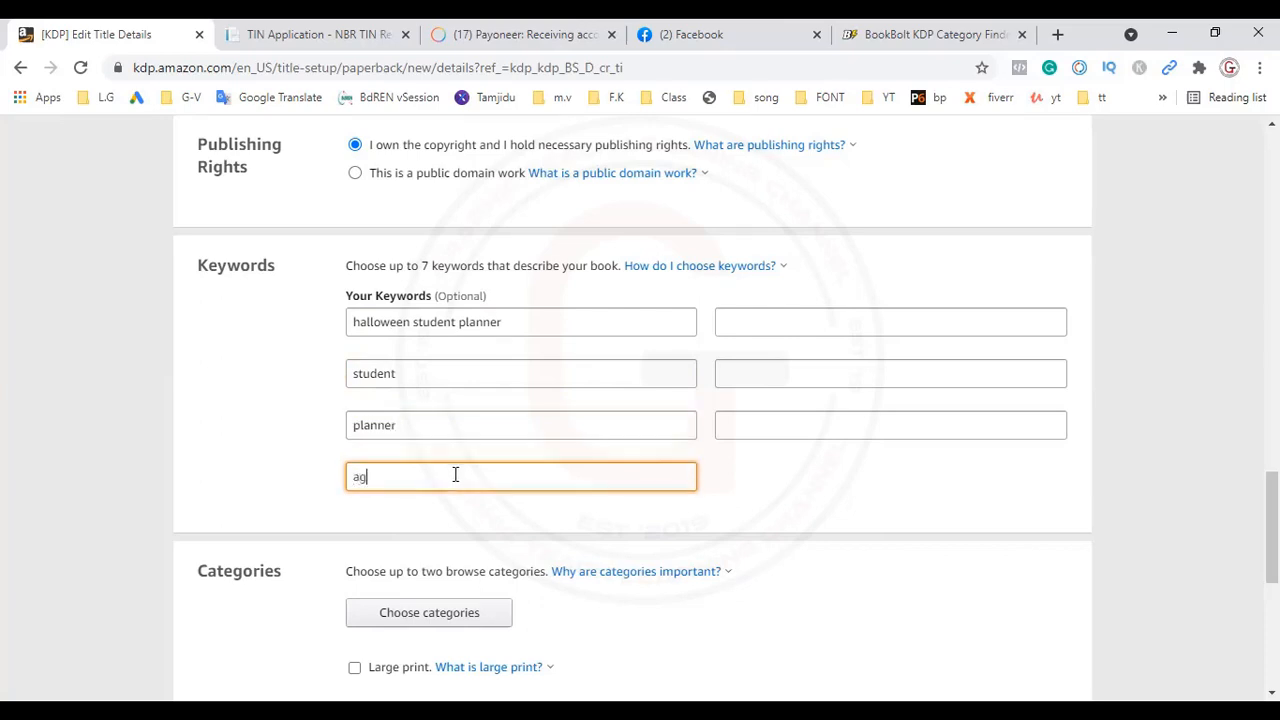
pyautogui.write('ed 7-10')
# Step: Enter "a day planner" and "planner for kids" as the first two keywords of the second column
pyautogui.click(882, 321)
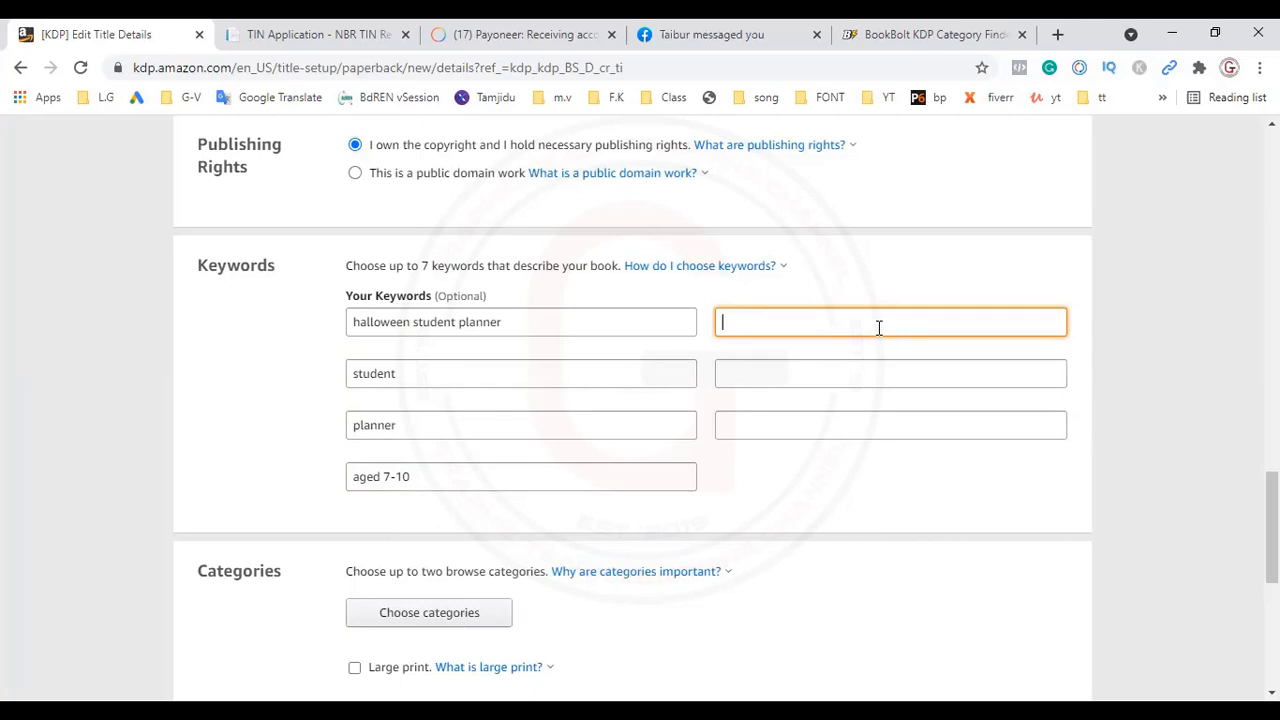
pyautogui.write('a day planner')
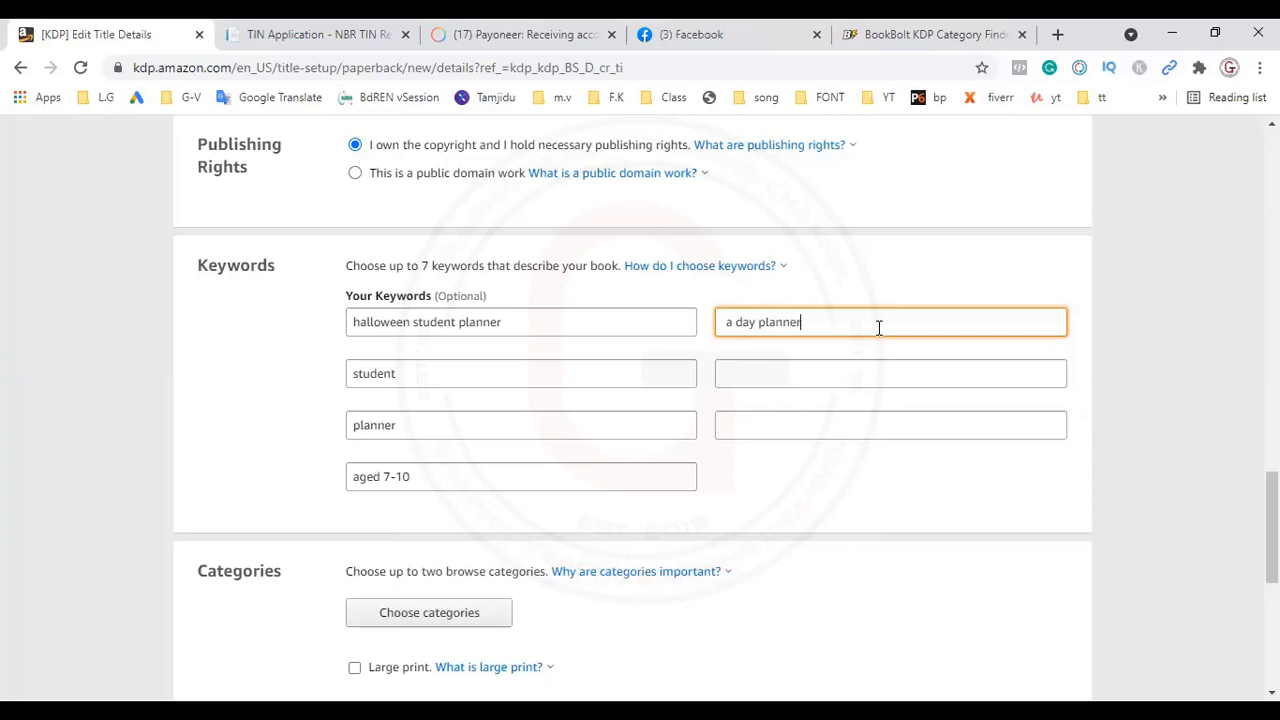
pyautogui.click(826, 373)
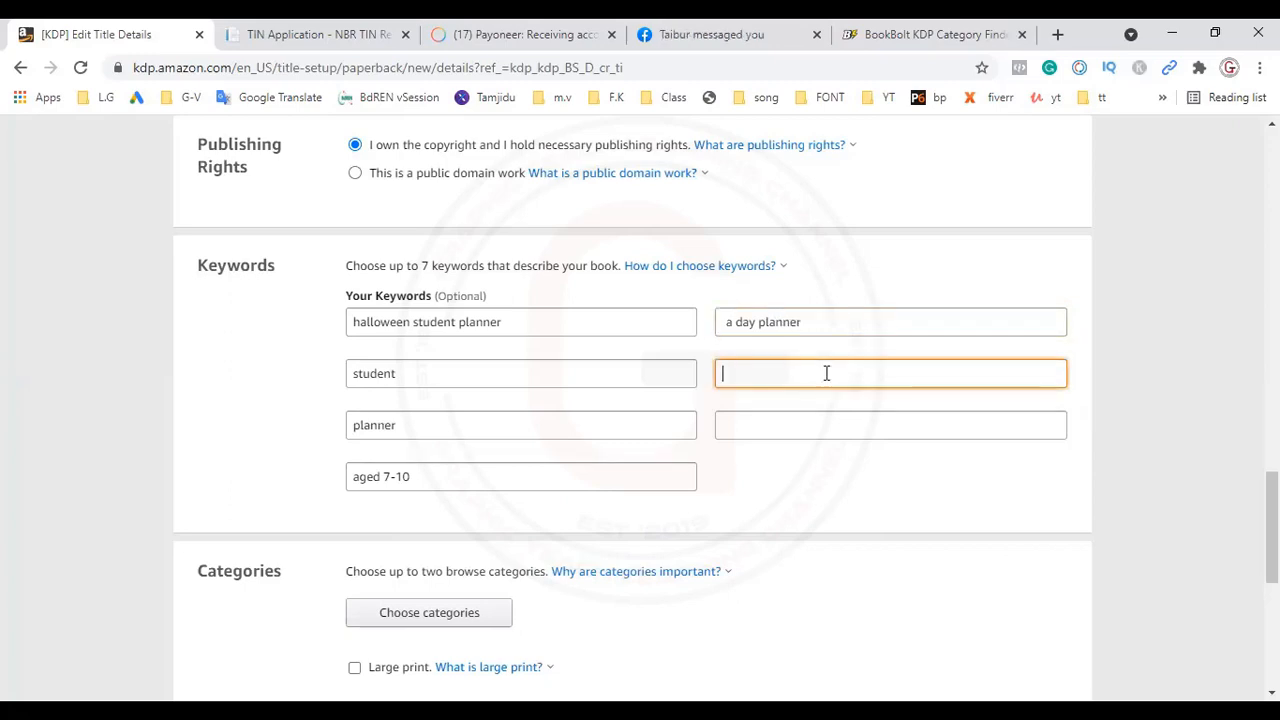
pyautogui.write('pla')
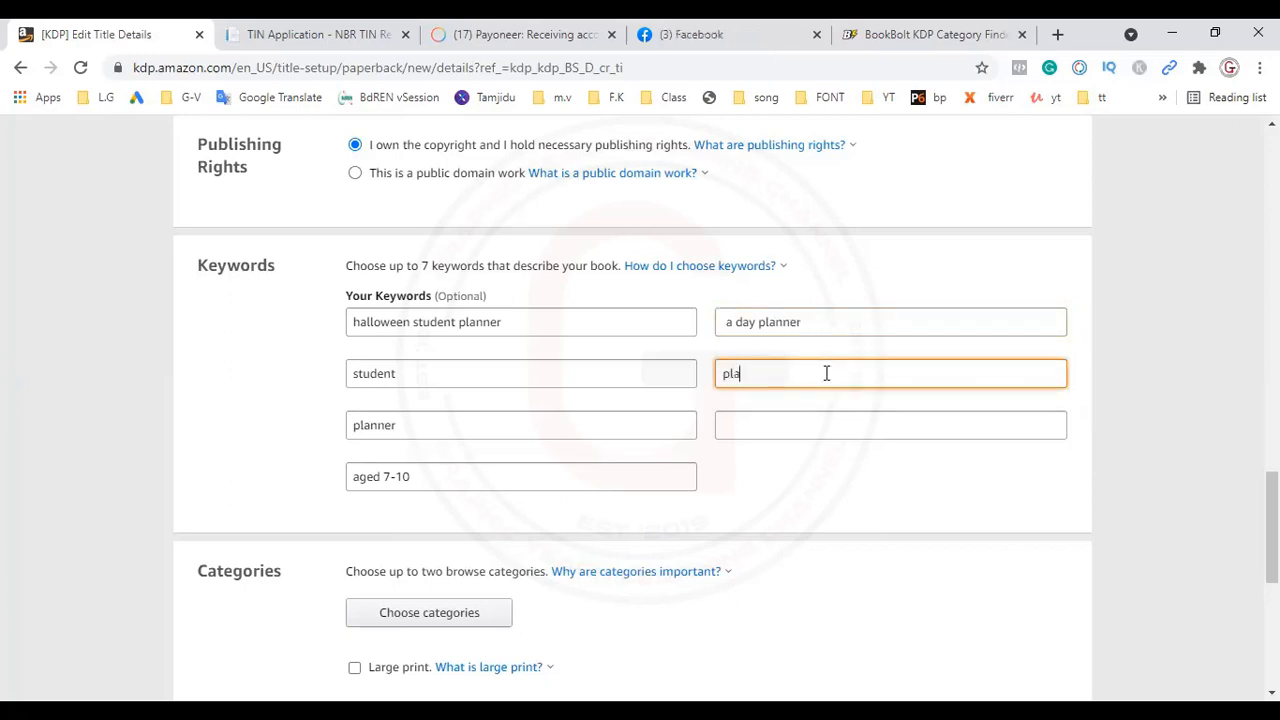
pyautogui.write('nner for kids')
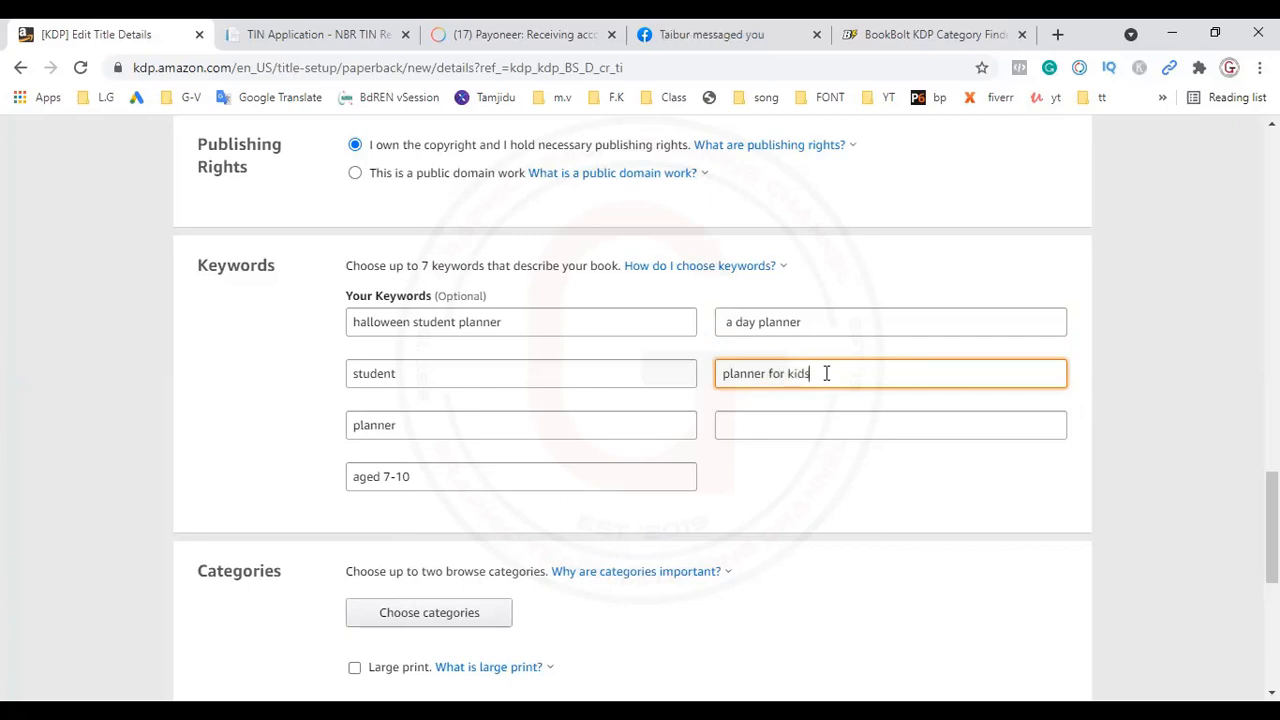
# Step: Enter "planner for 1st grade" as the last empty keyword
pyautogui.click(838, 425)
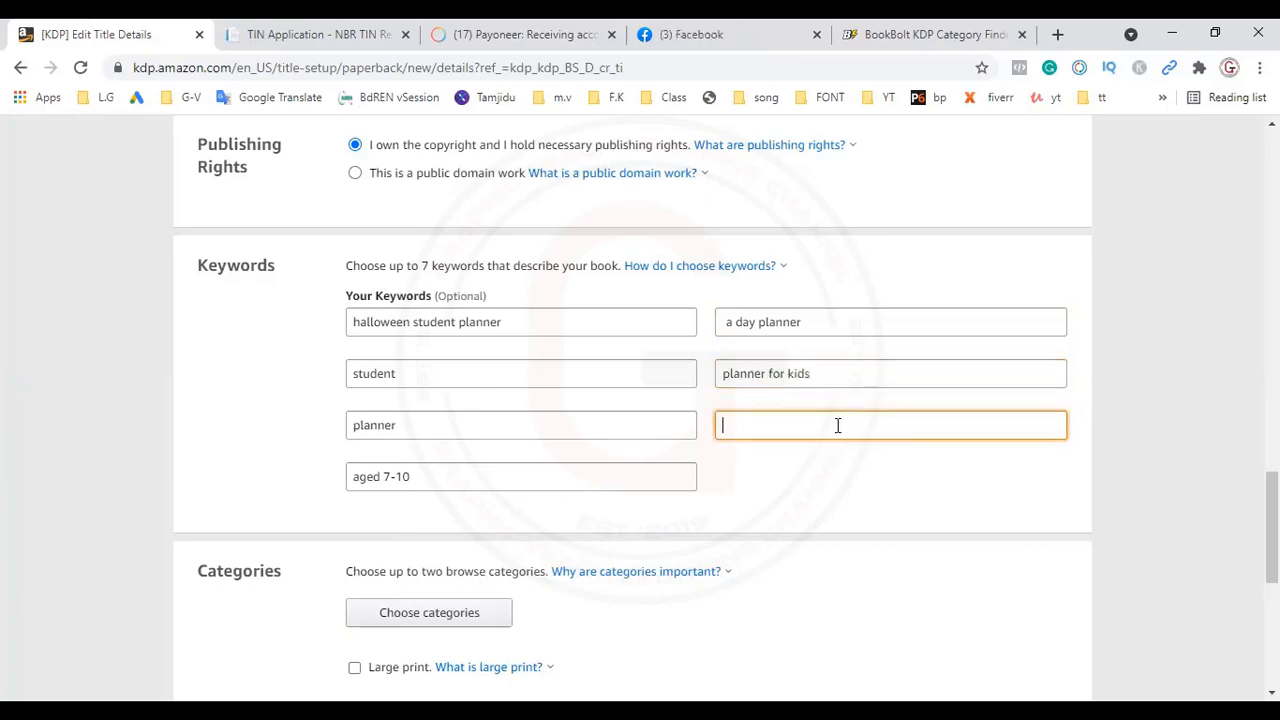
pyautogui.write('pla')
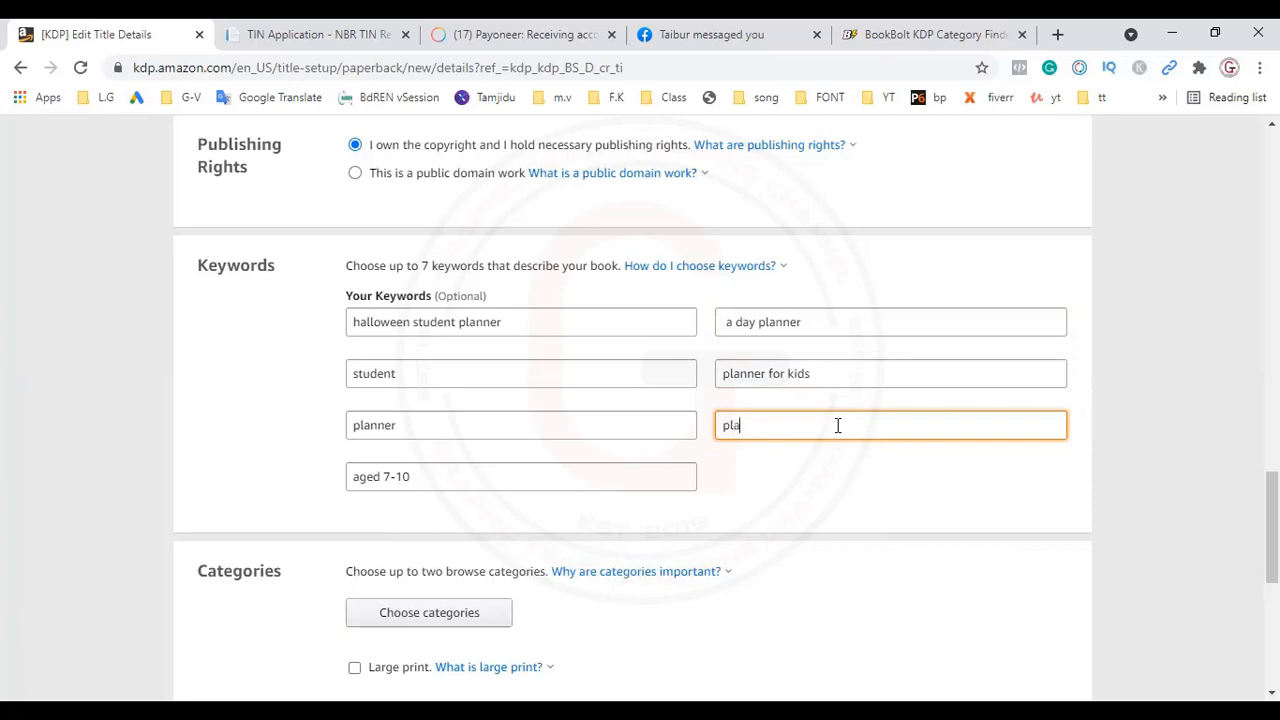
pyautogui.write('nner')
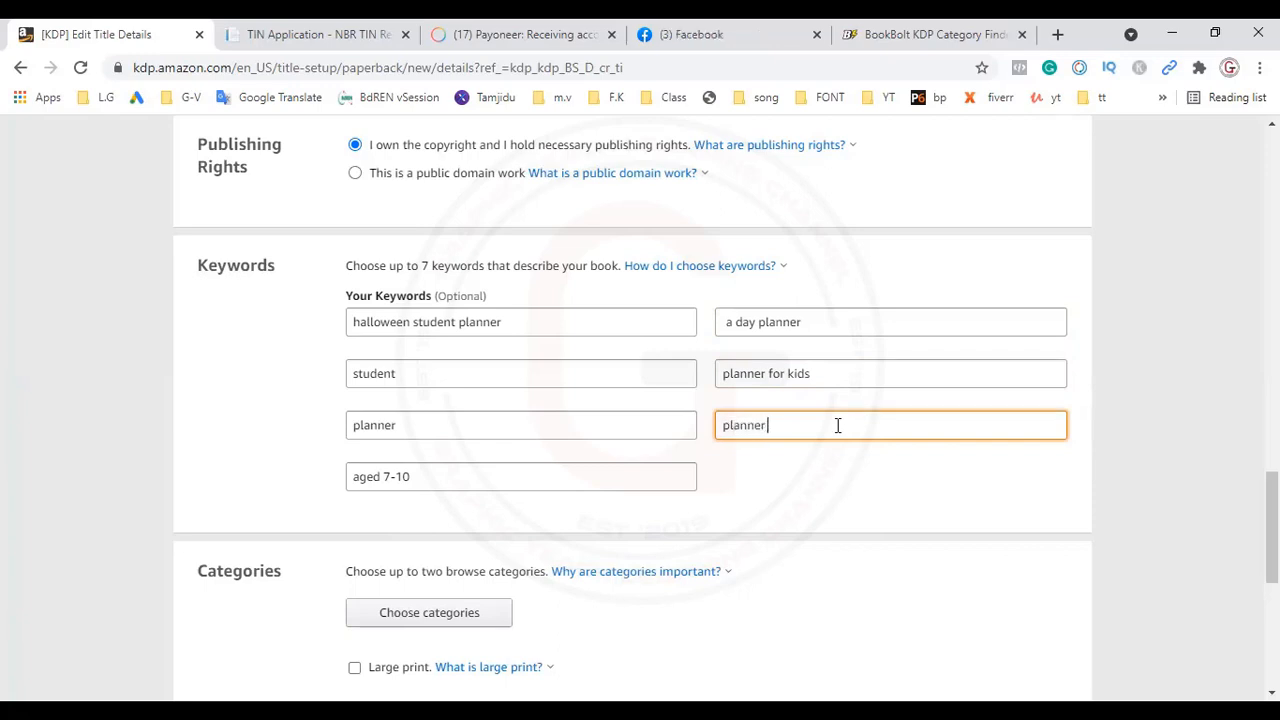
pyautogui.write(' for 1')
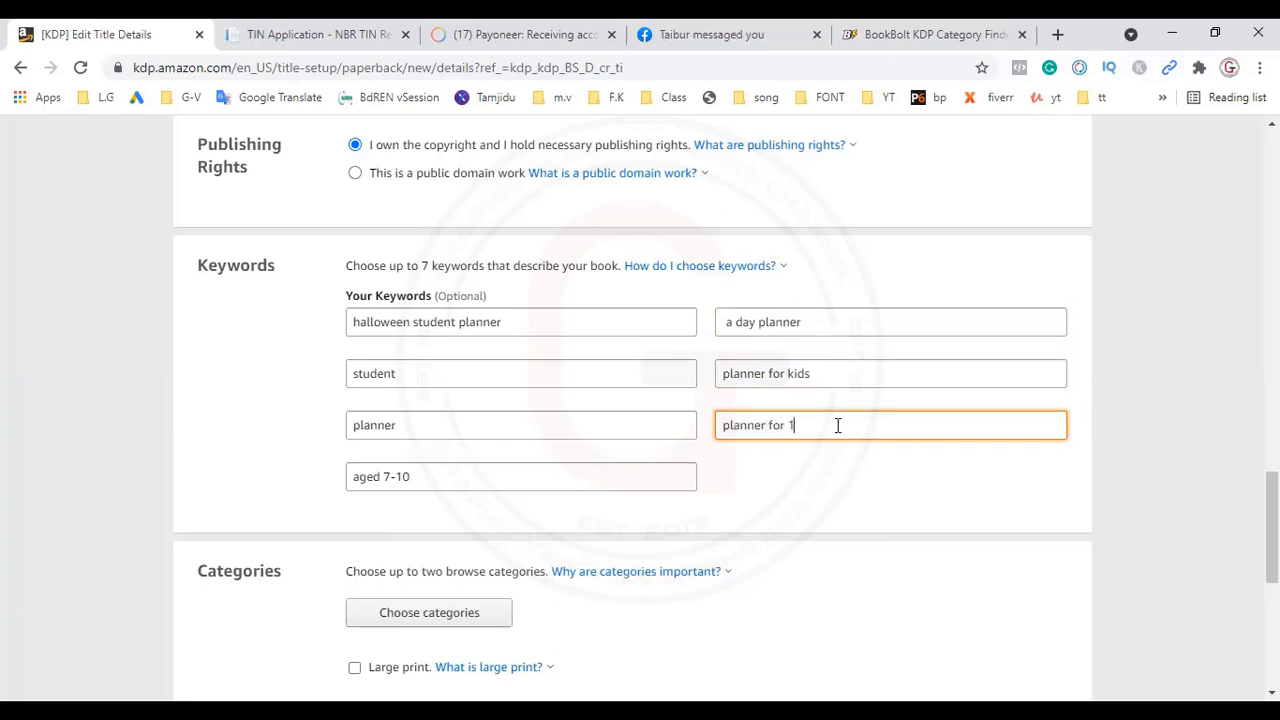
pyautogui.write('st grade')
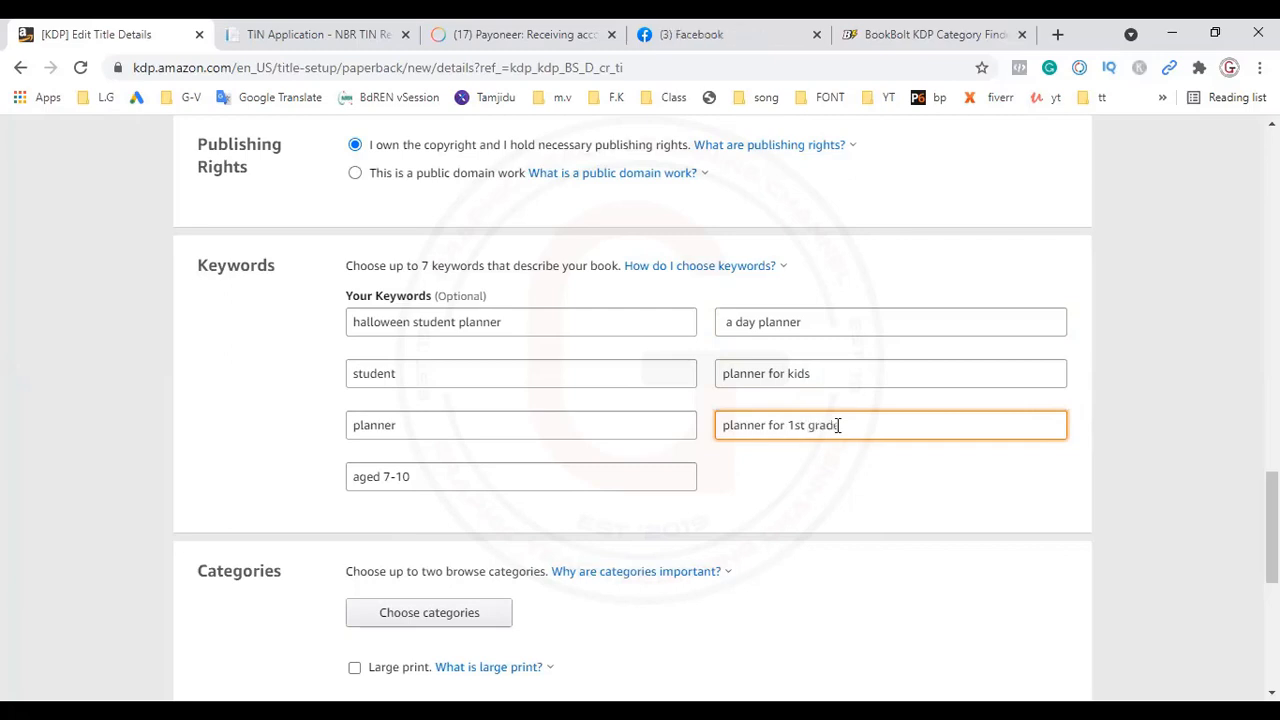
# Step: Open the category chooser and check the Halloween category paths in the BookBolt KDP Category Finder
pyautogui.click(440, 614)
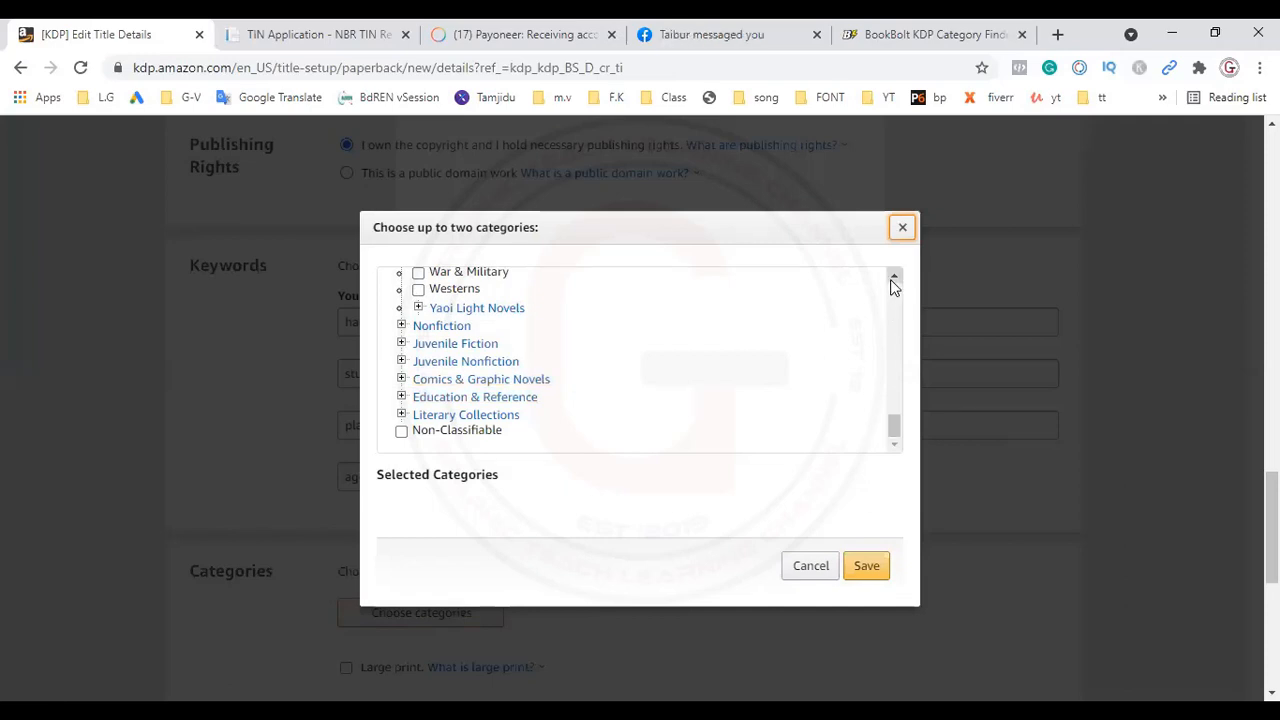
pyautogui.moveTo(894, 280); pyautogui.dragTo(889, 276)
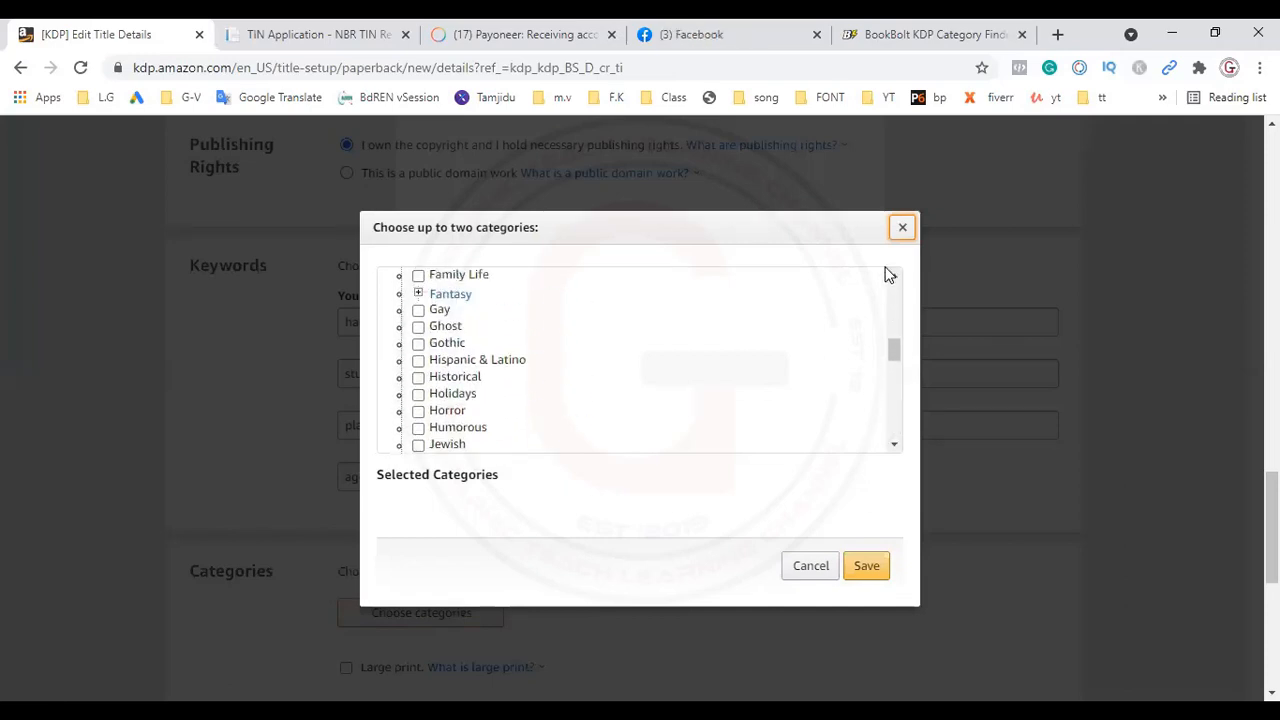
pyautogui.click(933, 40)
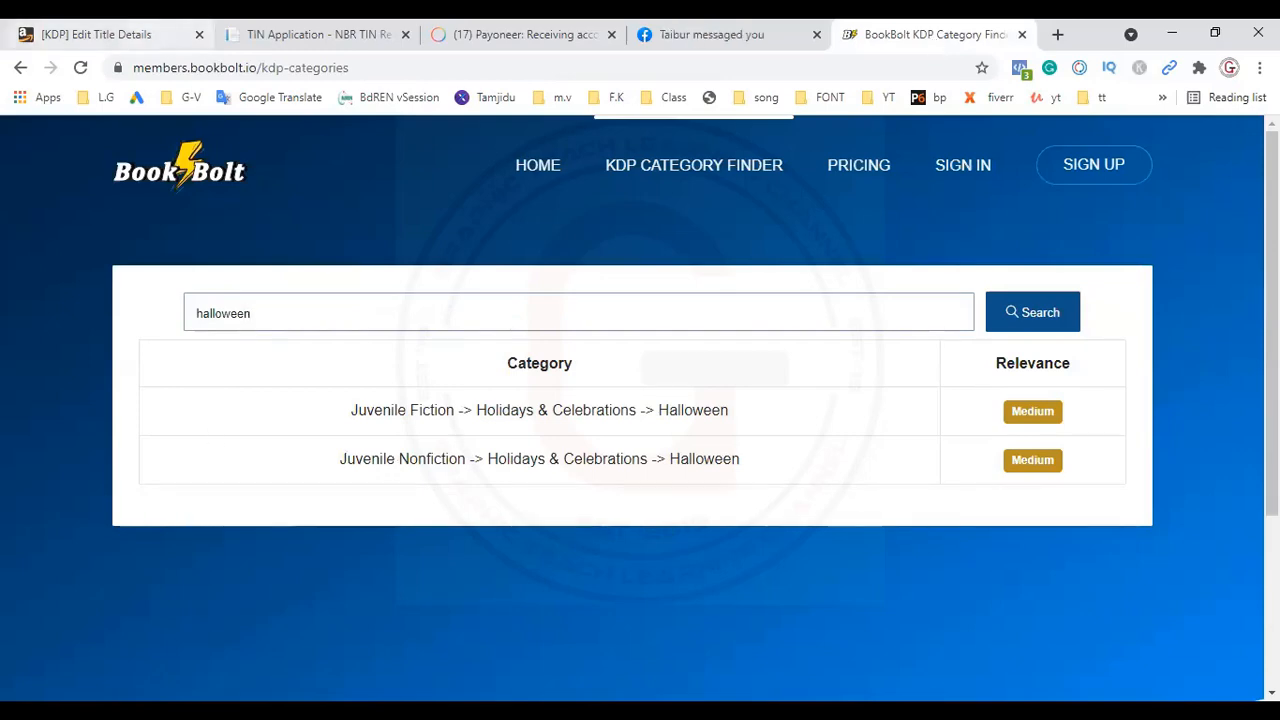
pyautogui.click(110, 36)
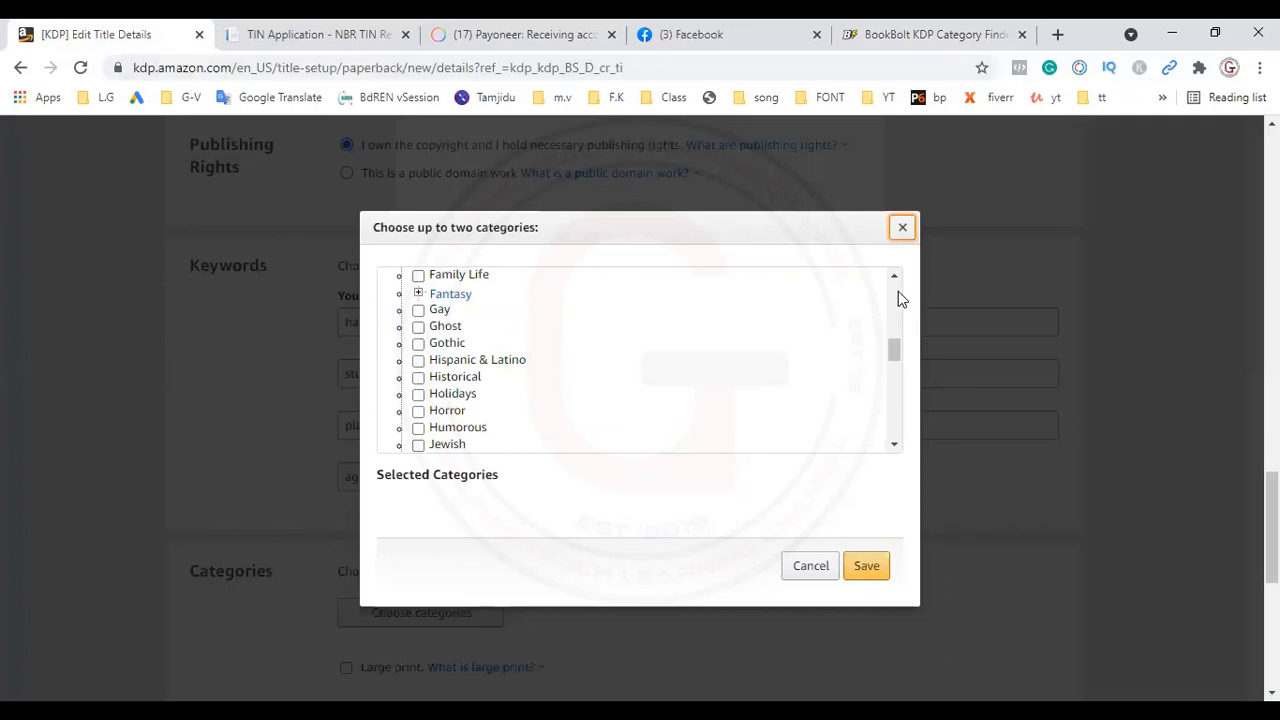
# Step: Select the category Juvenile Nonfiction > Holidays & Celebrations > Halloween, and collapse the Holidays & Celebrations group
pyautogui.scroll(10, 894, 280)
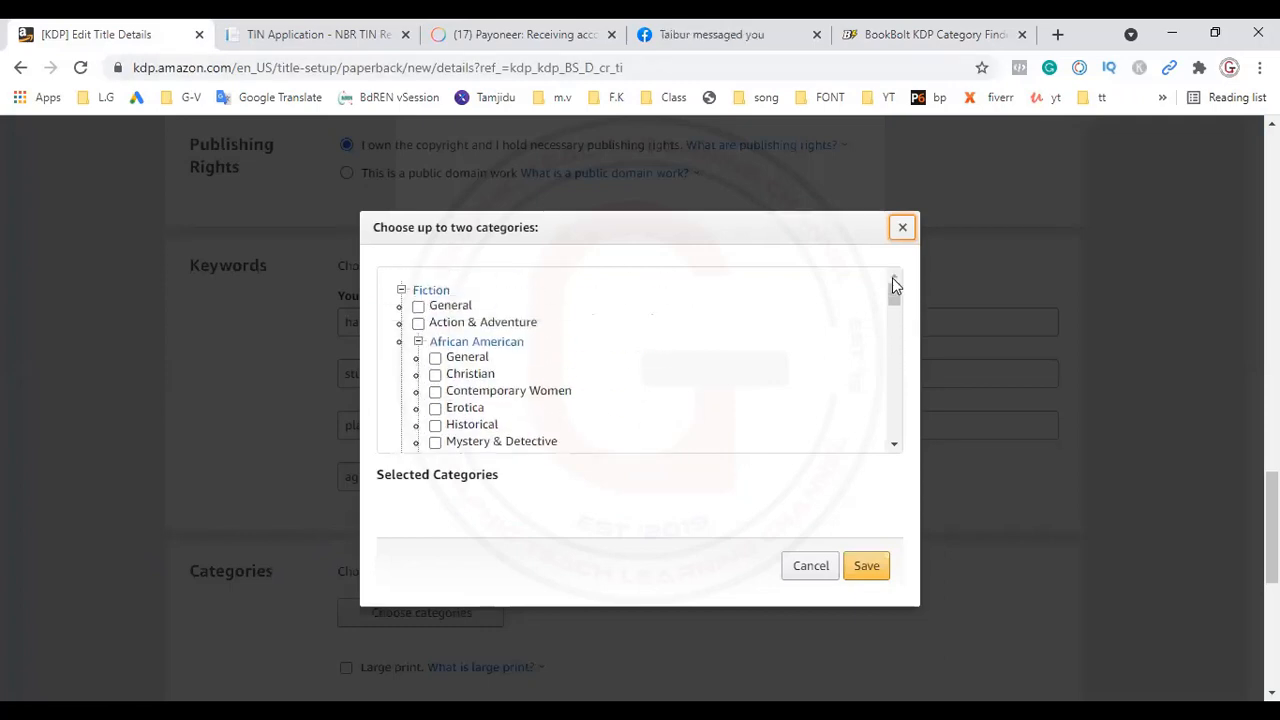
pyautogui.click(401, 291)
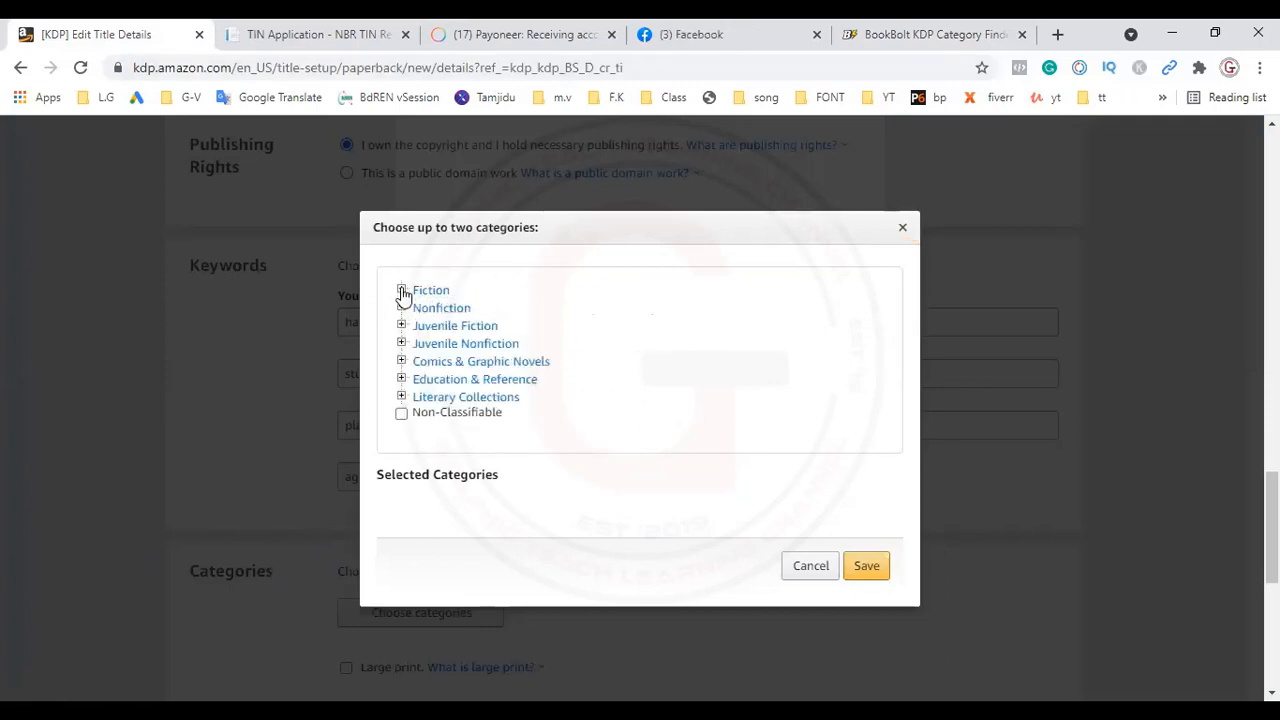
pyautogui.click(401, 344)
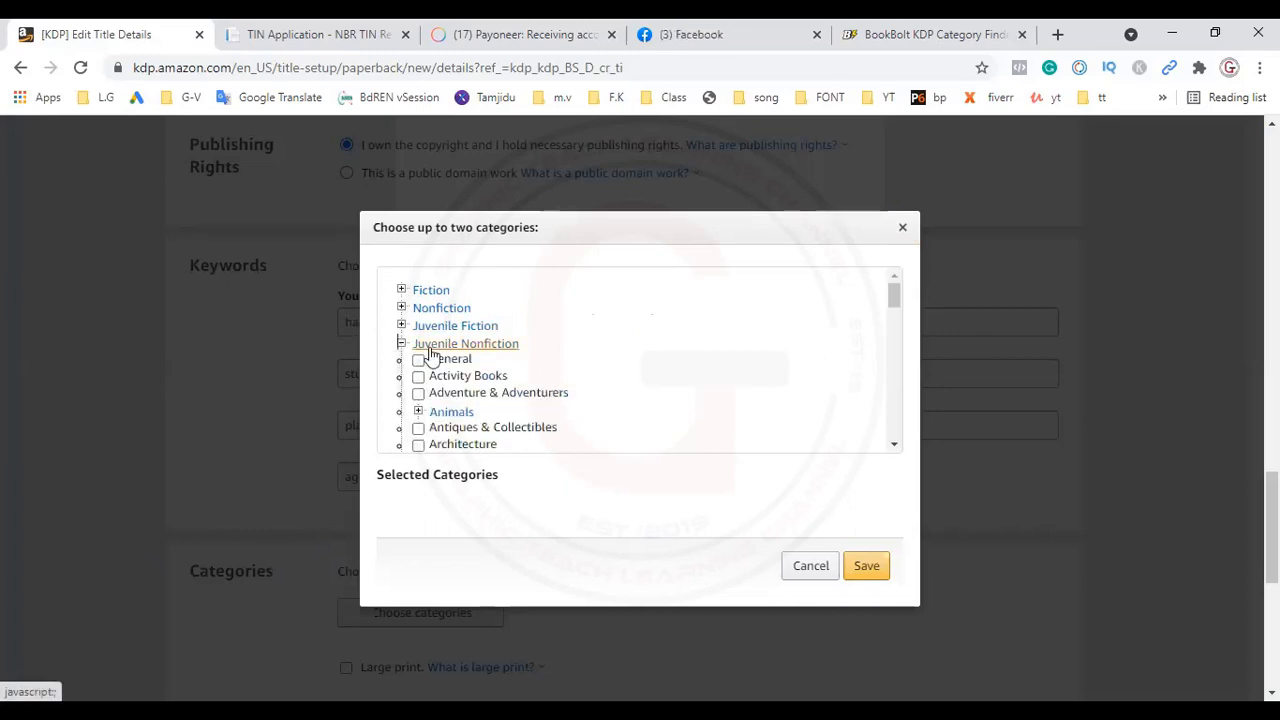
pyautogui.click(895, 448)
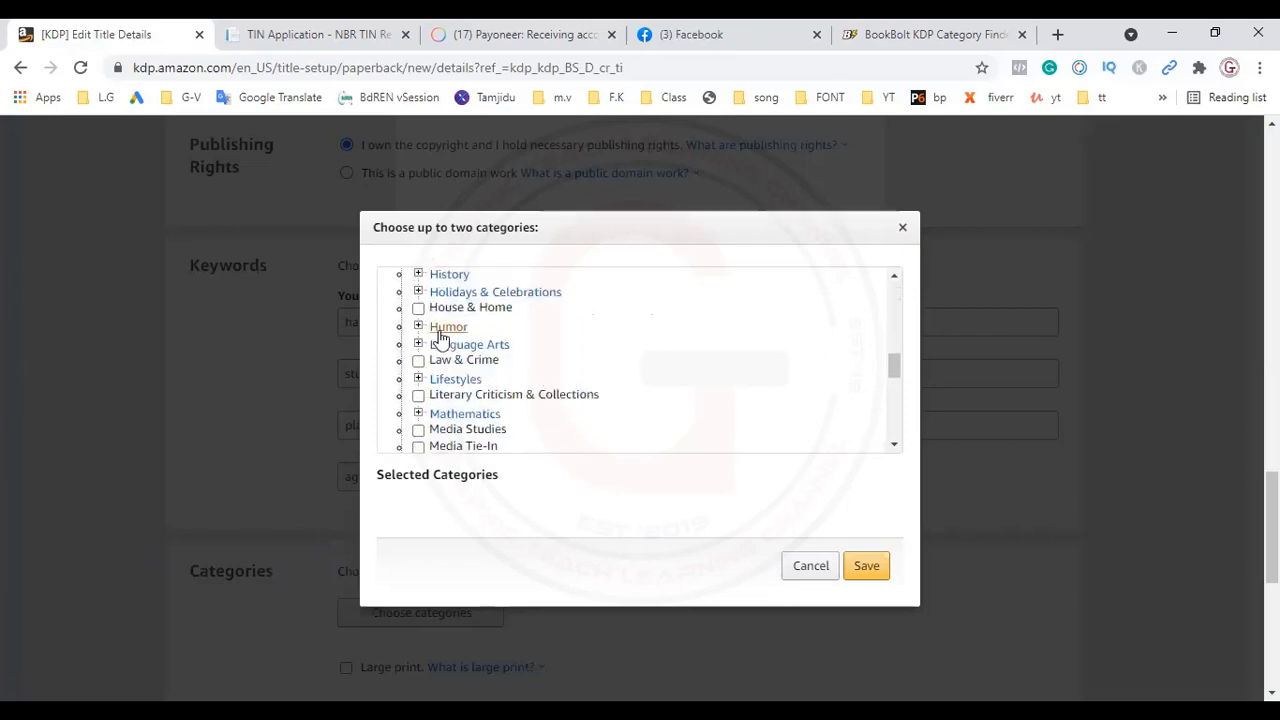
pyautogui.click(457, 294)
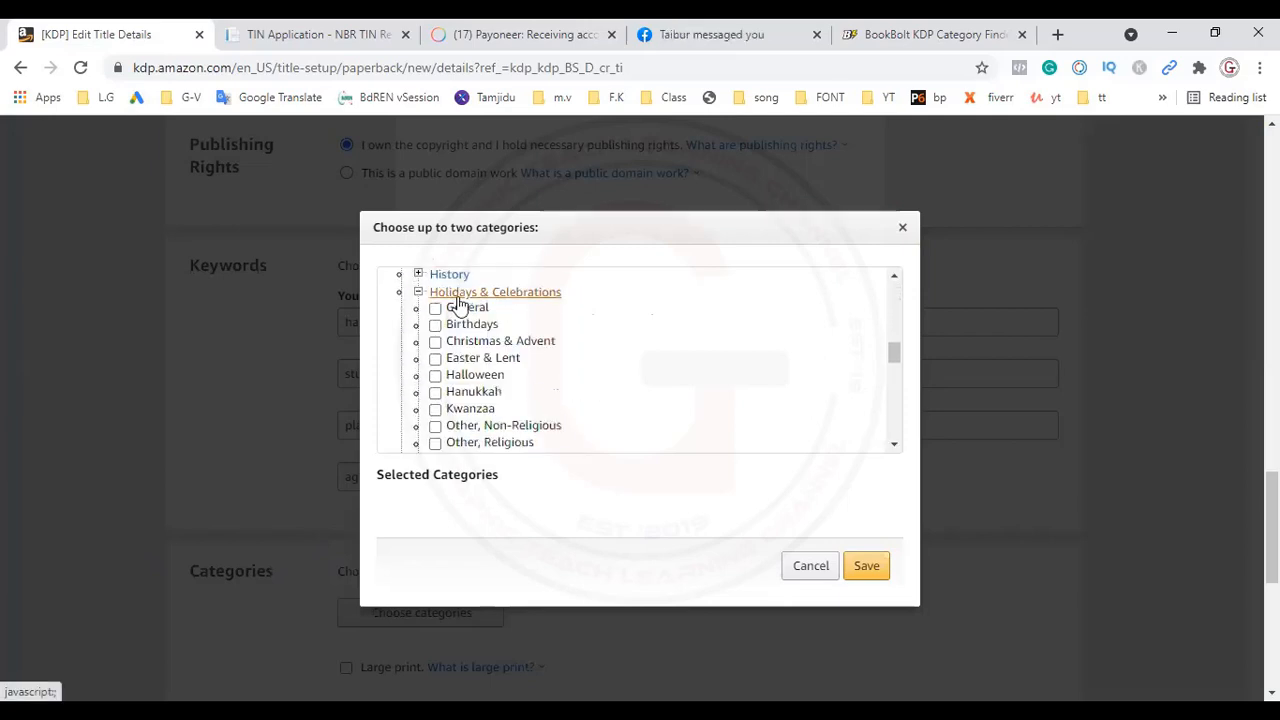
pyautogui.click(436, 377)
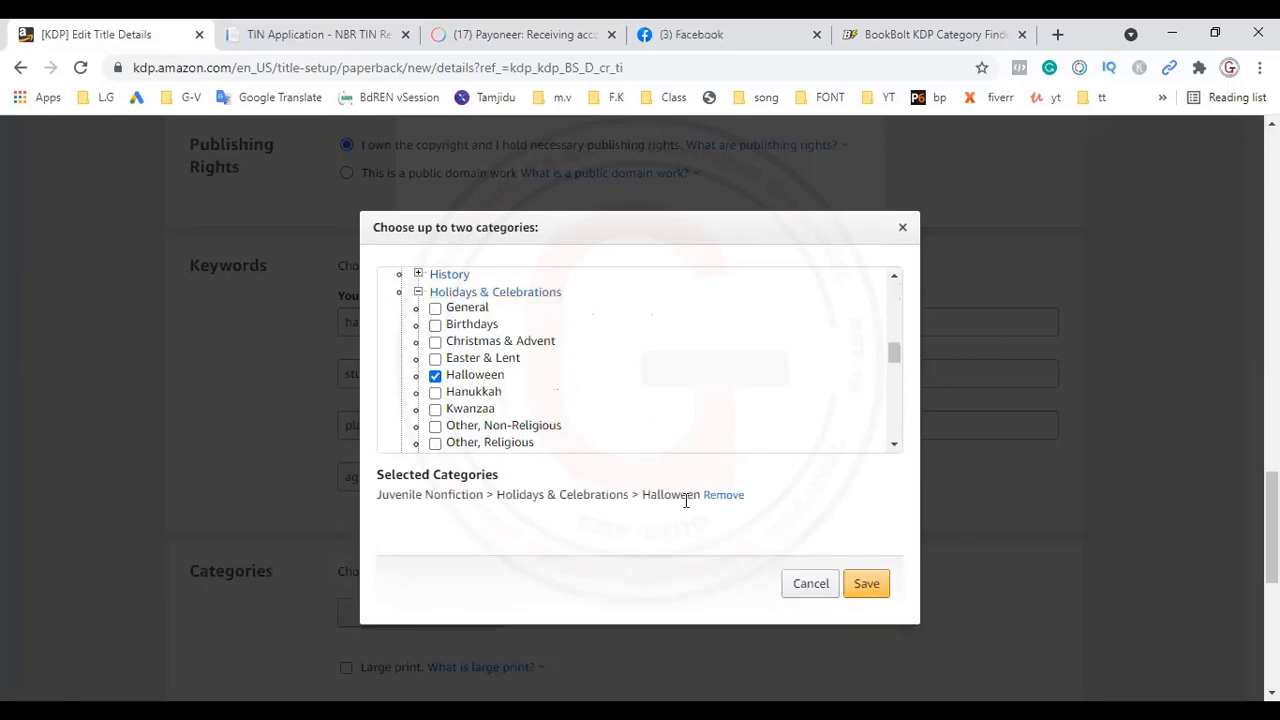
pyautogui.click(419, 292)
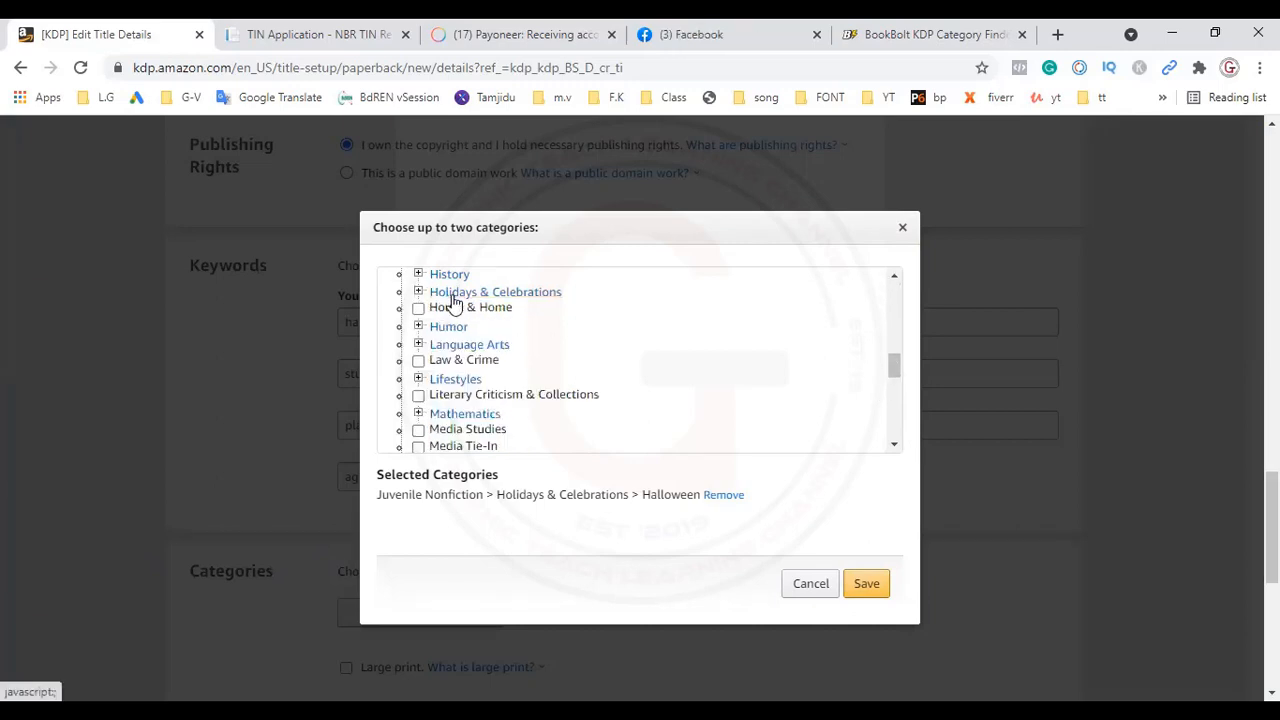
# Step: Add Juvenile Fiction > Books & Libraries as the second category and save the category selection
pyautogui.click(894, 277)
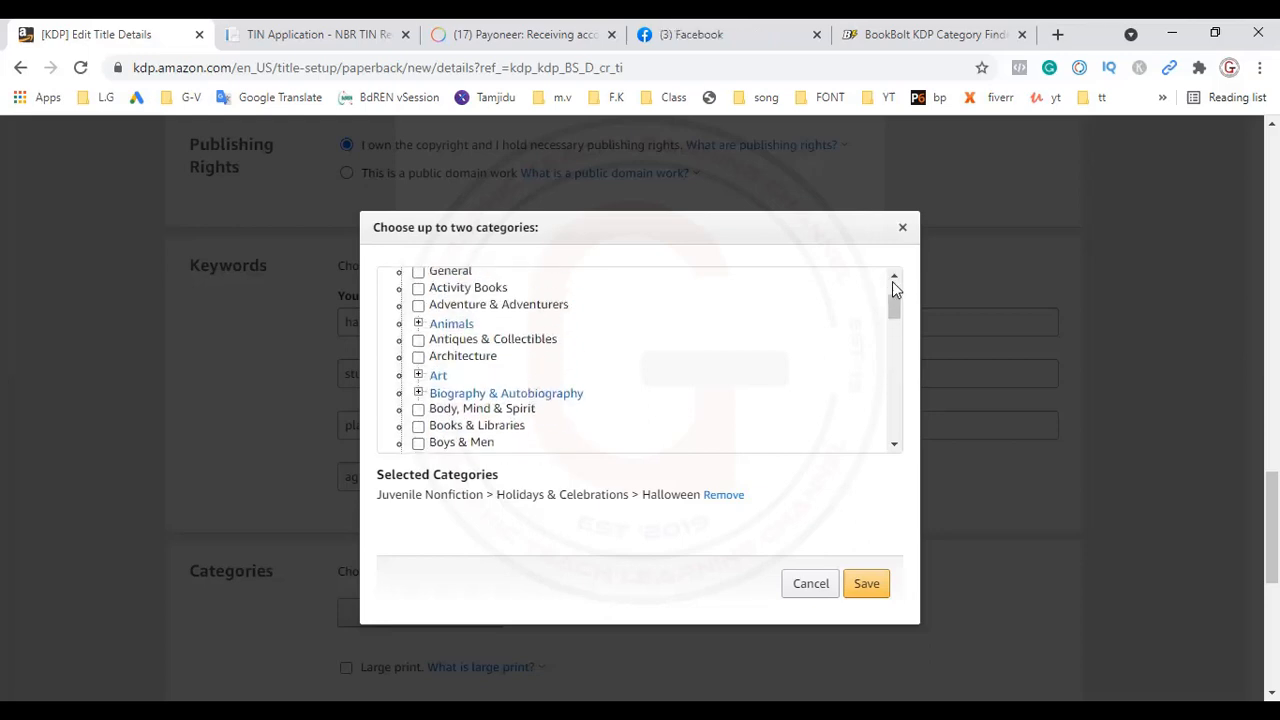
pyautogui.click(894, 277)
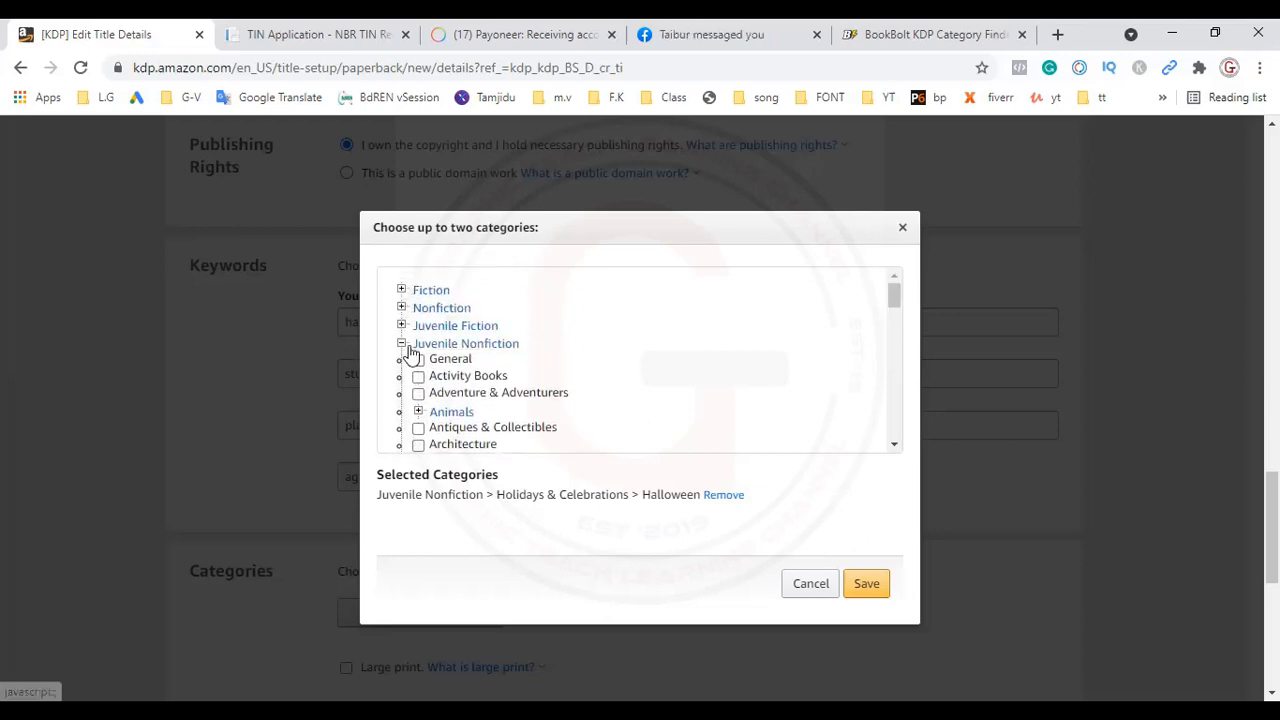
pyautogui.click(401, 343)
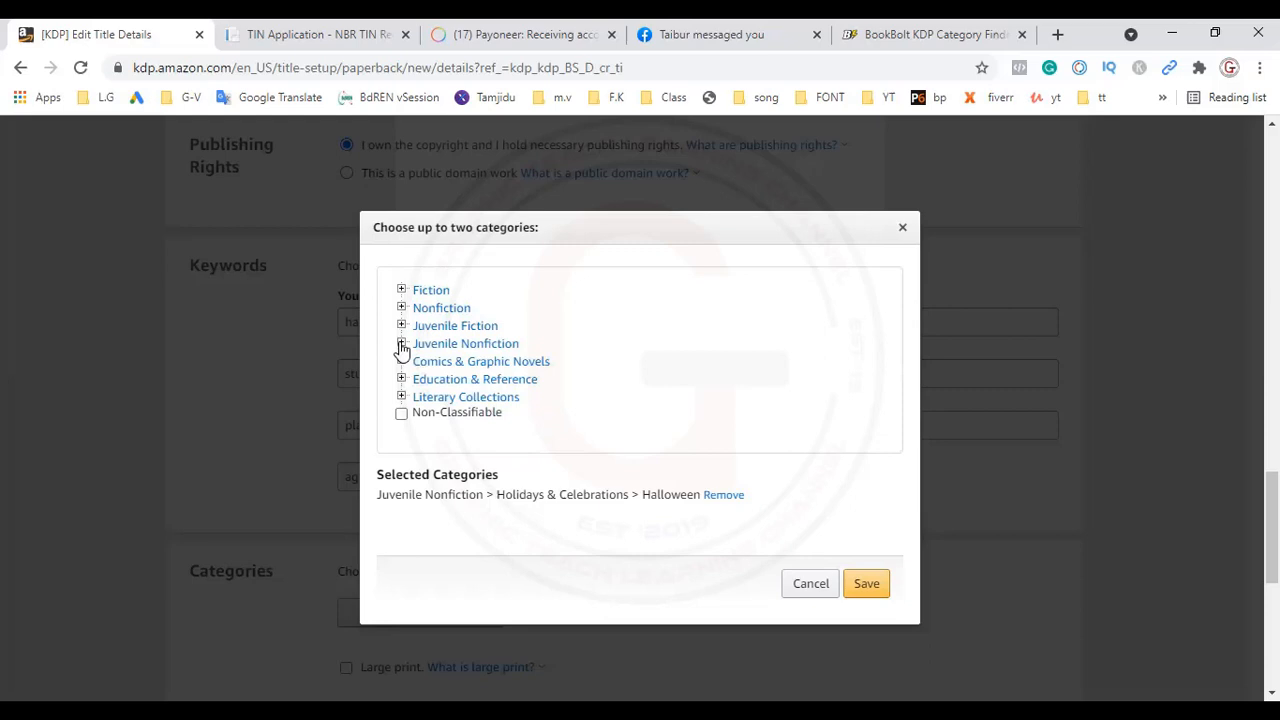
pyautogui.click(450, 330)
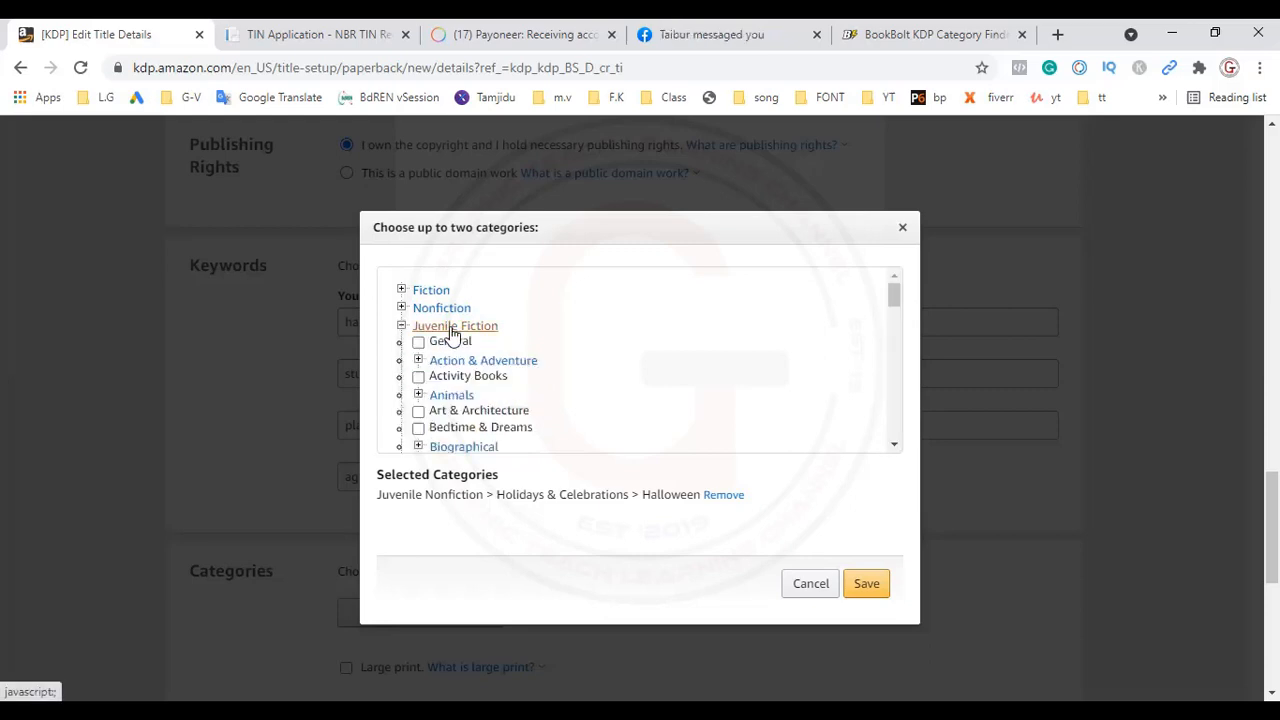
pyautogui.click(896, 449)
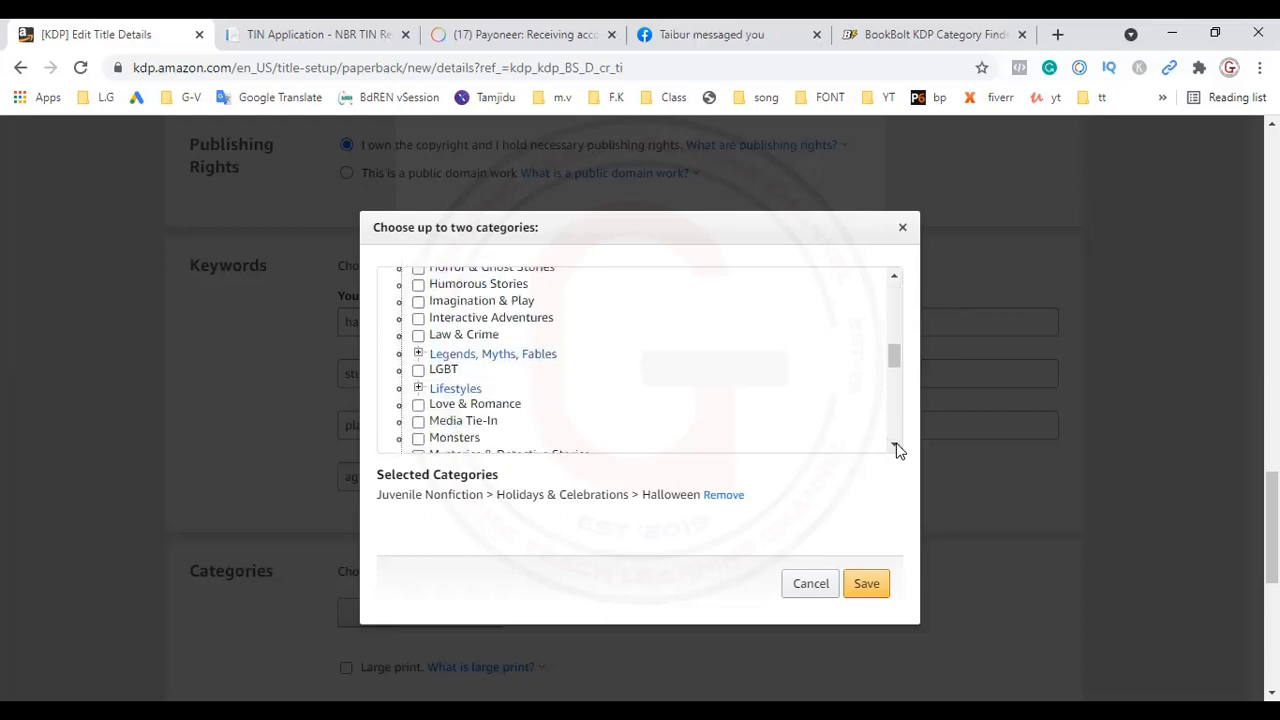
pyautogui.click(896, 276)
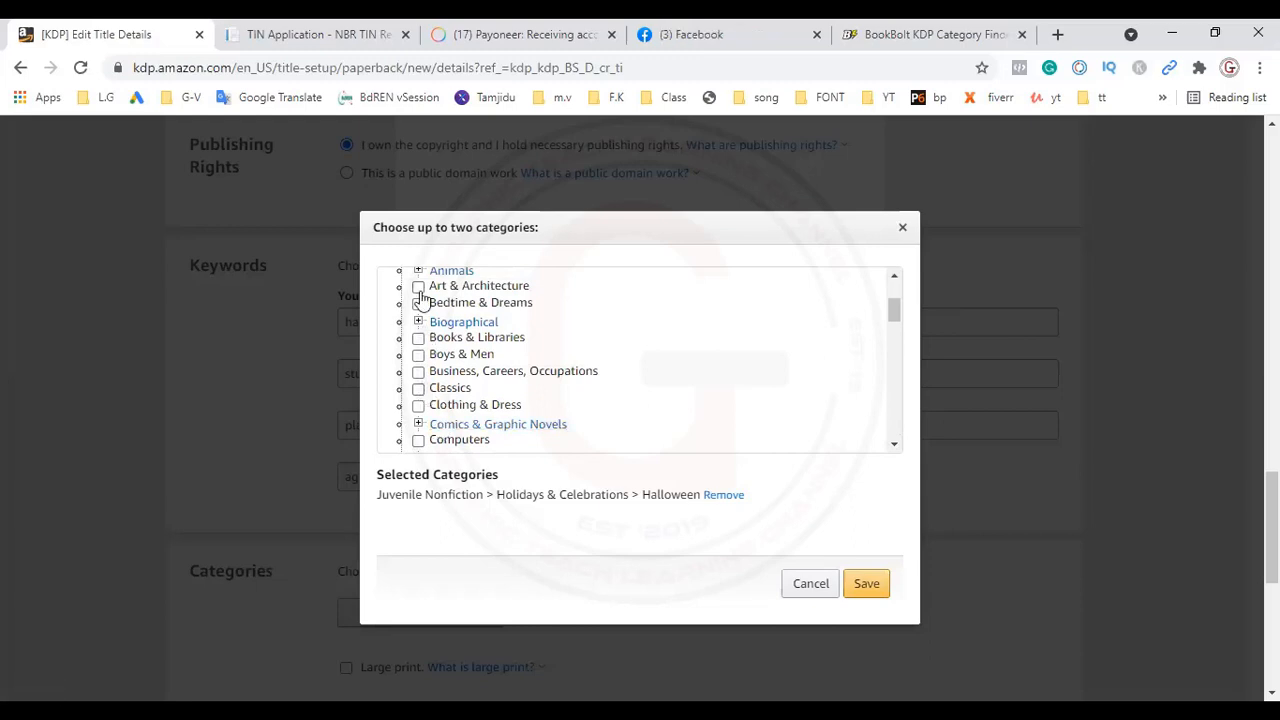
pyautogui.click(418, 340)
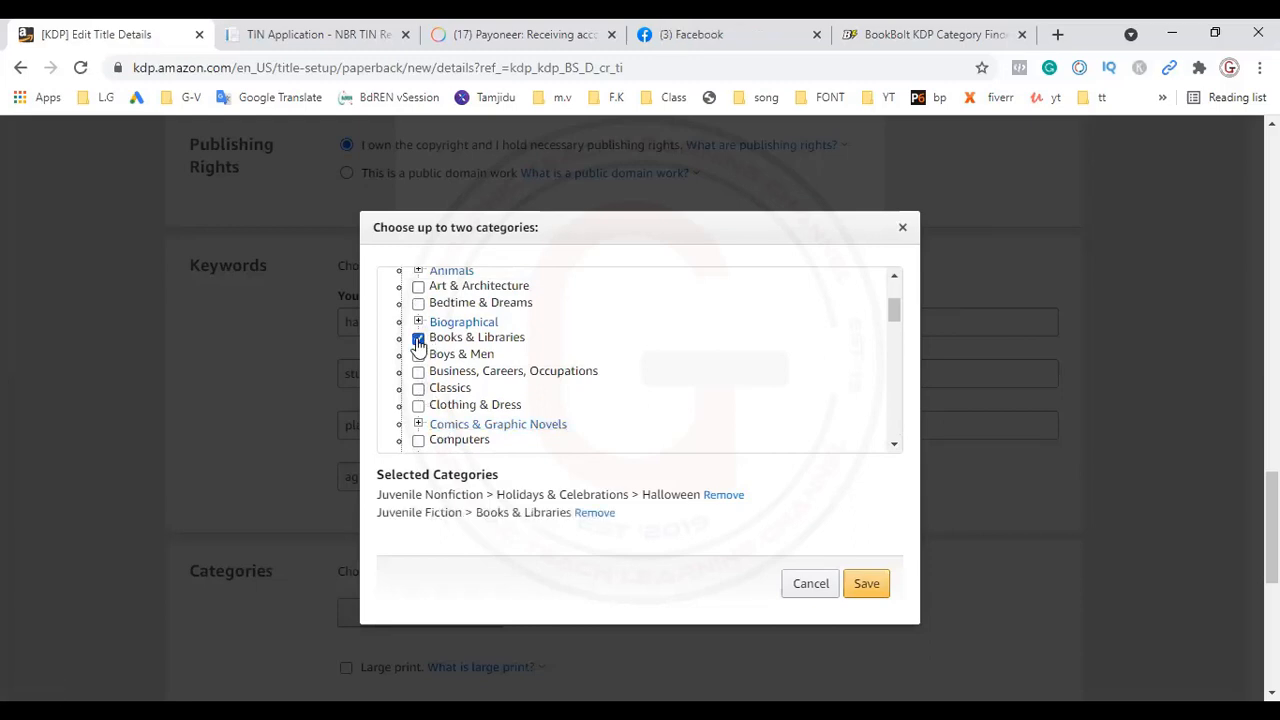
pyautogui.click(864, 585)
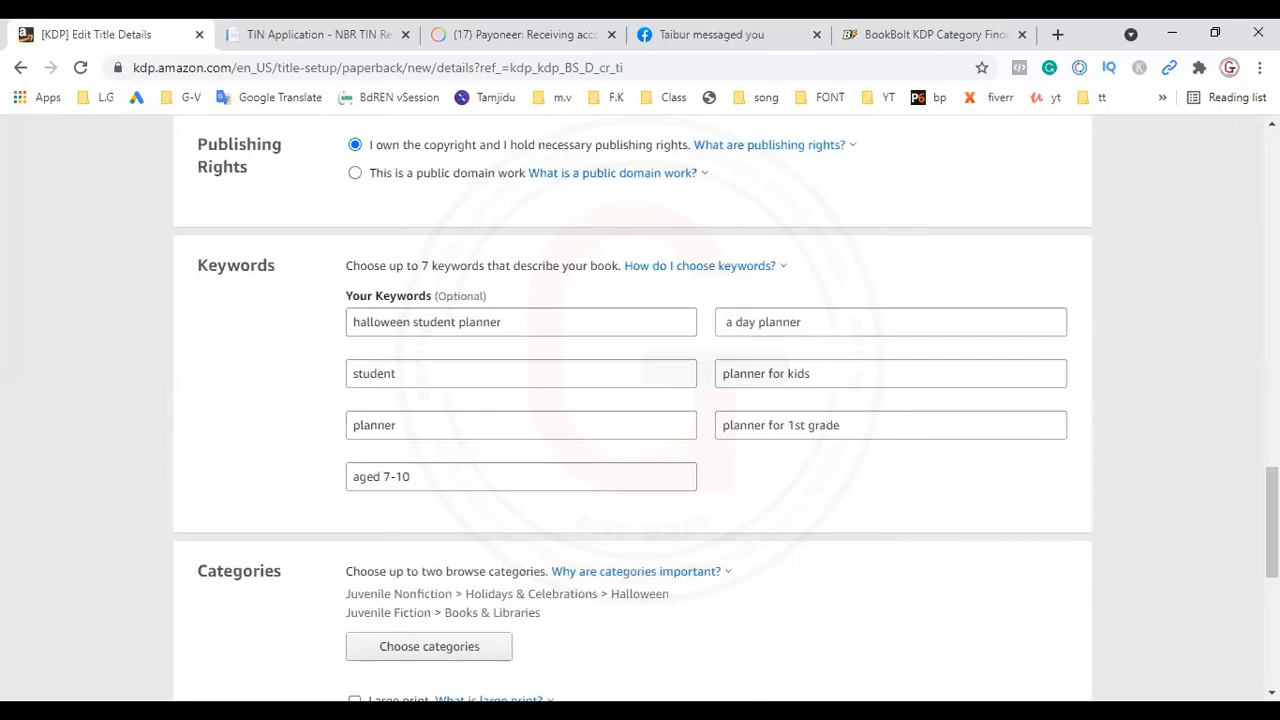
# Step: Read the explanation of large print in the Categories section and mark the book as large print
pyautogui.scroll(-5, 912, 677)
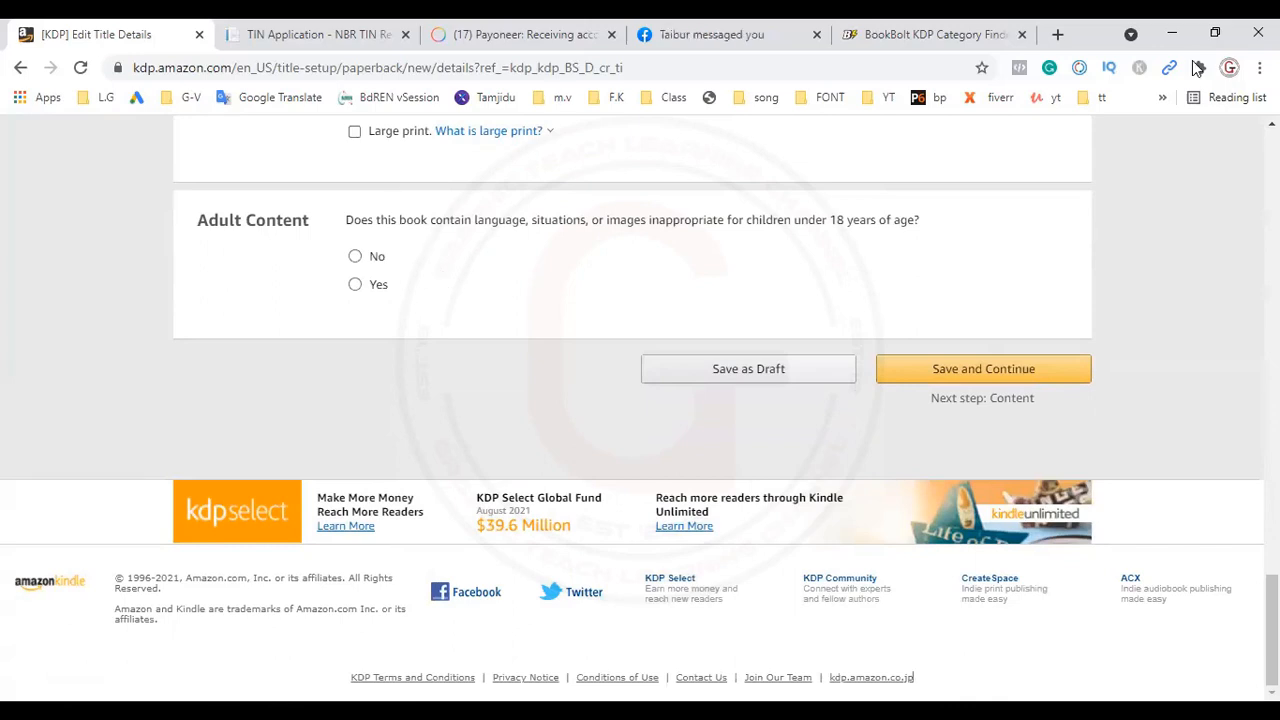
pyautogui.scroll(4, 912, 677)
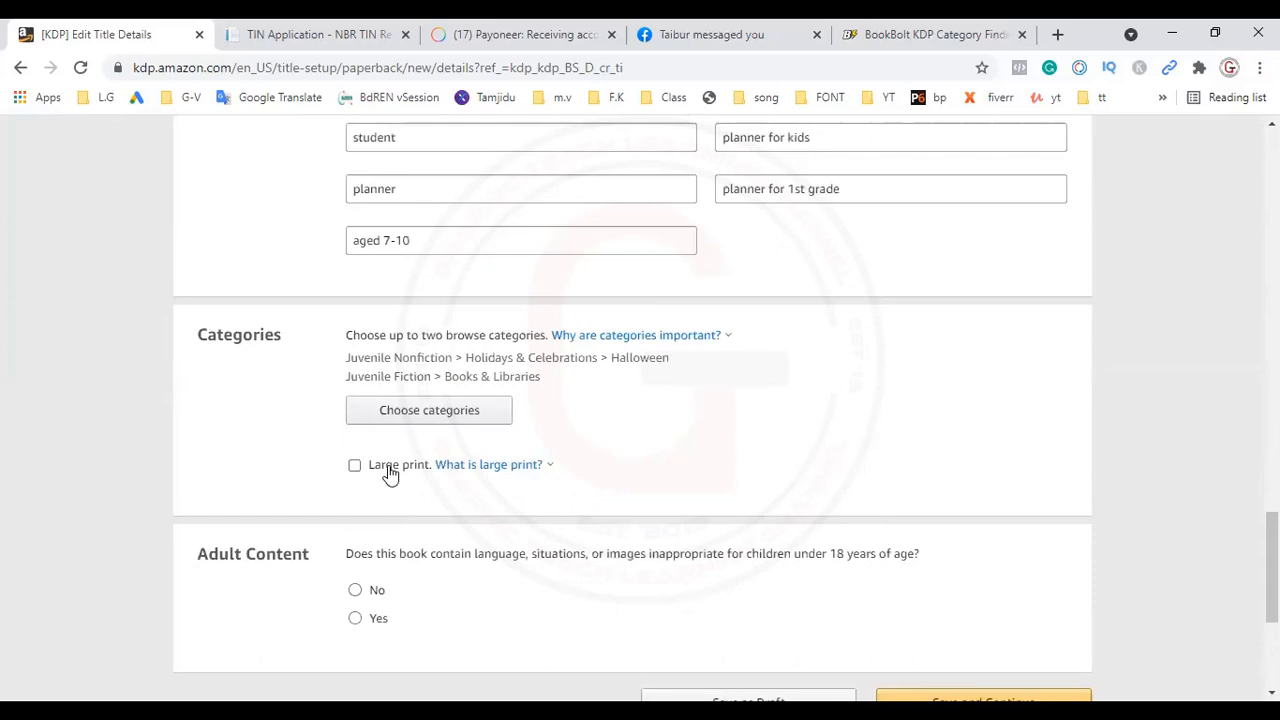
pyautogui.click(440, 468)
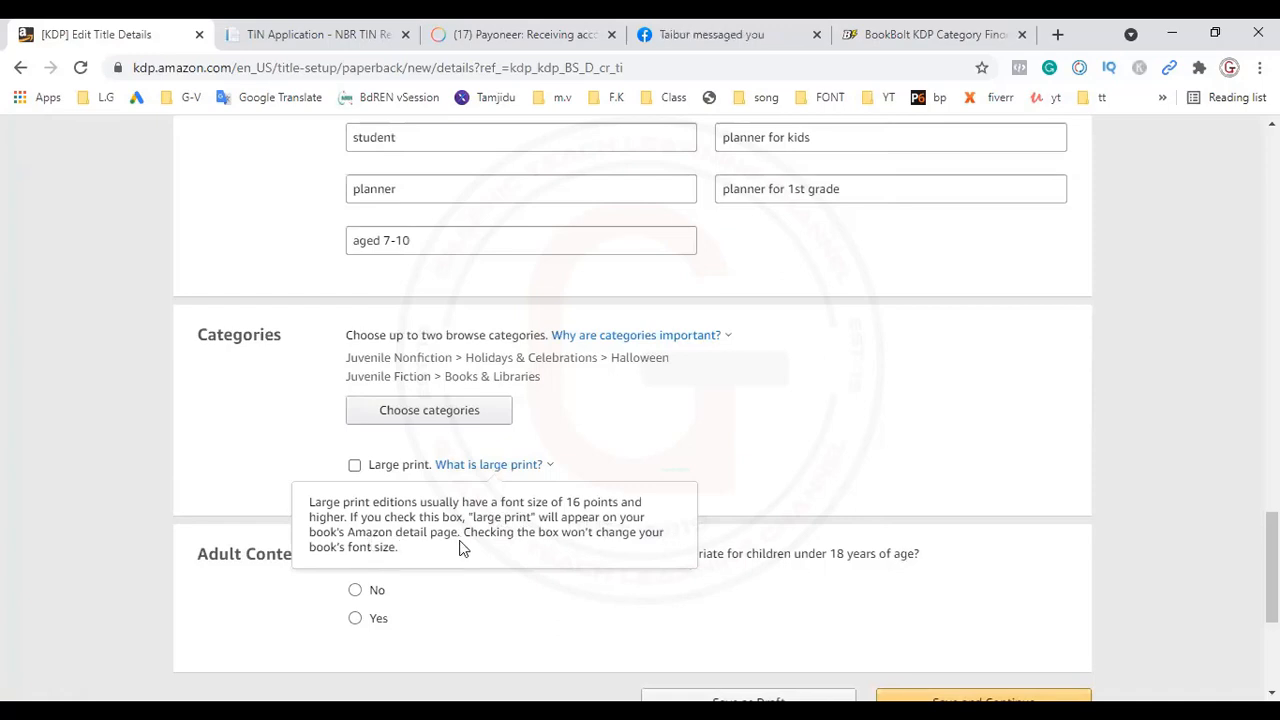
pyautogui.click(551, 521)
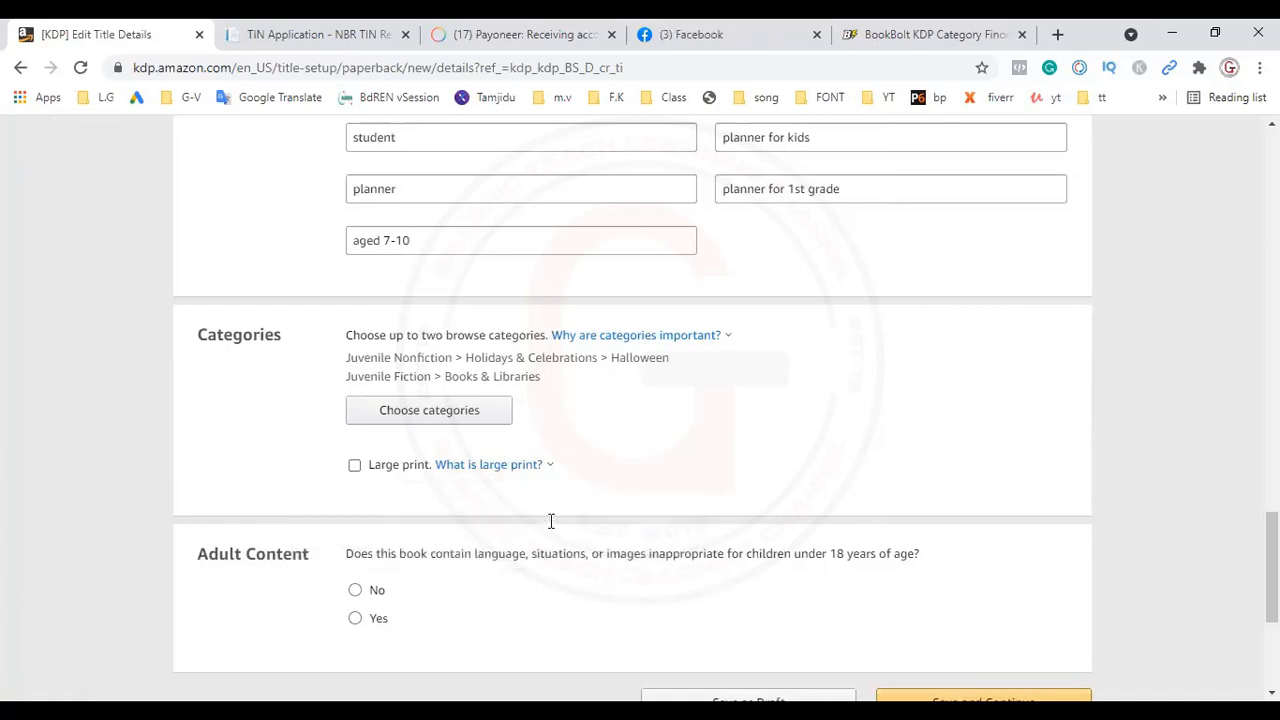
pyautogui.click(352, 467)
# Step: Answer No to the adult content question and save the paperback details to continue to the content page
pyautogui.click(355, 591)
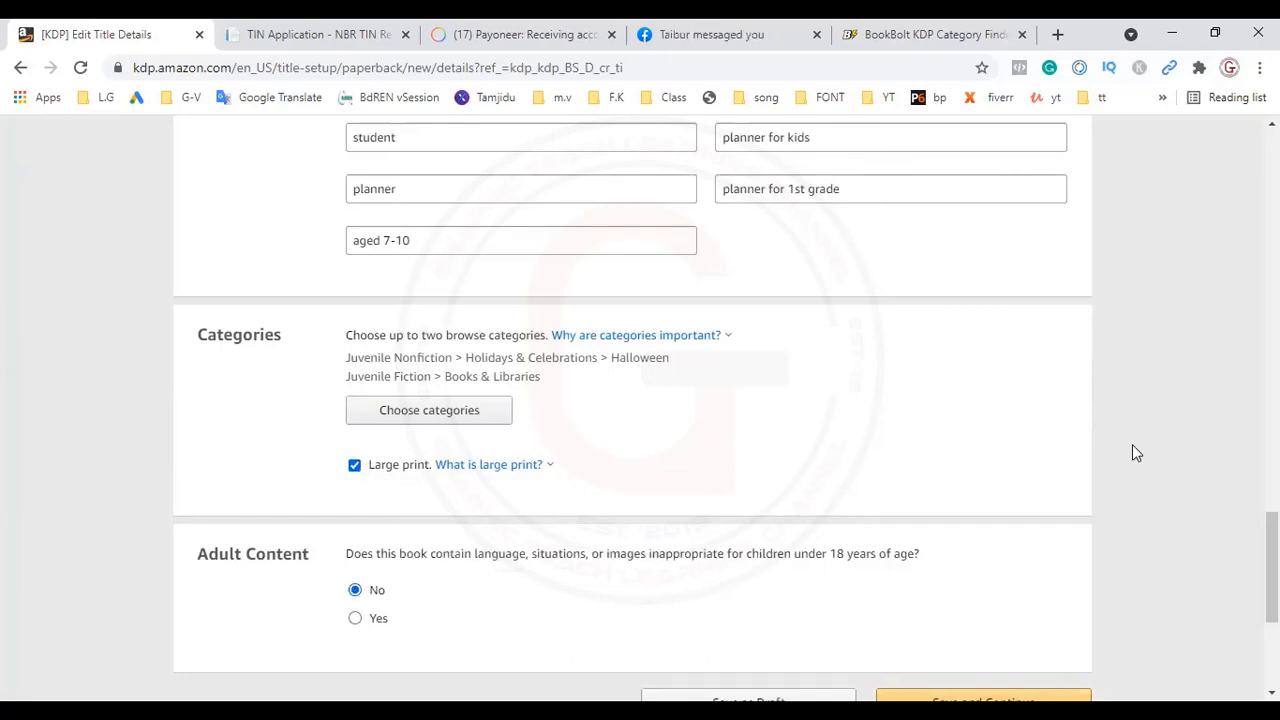
pyautogui.scroll(-2, 1272, 565)
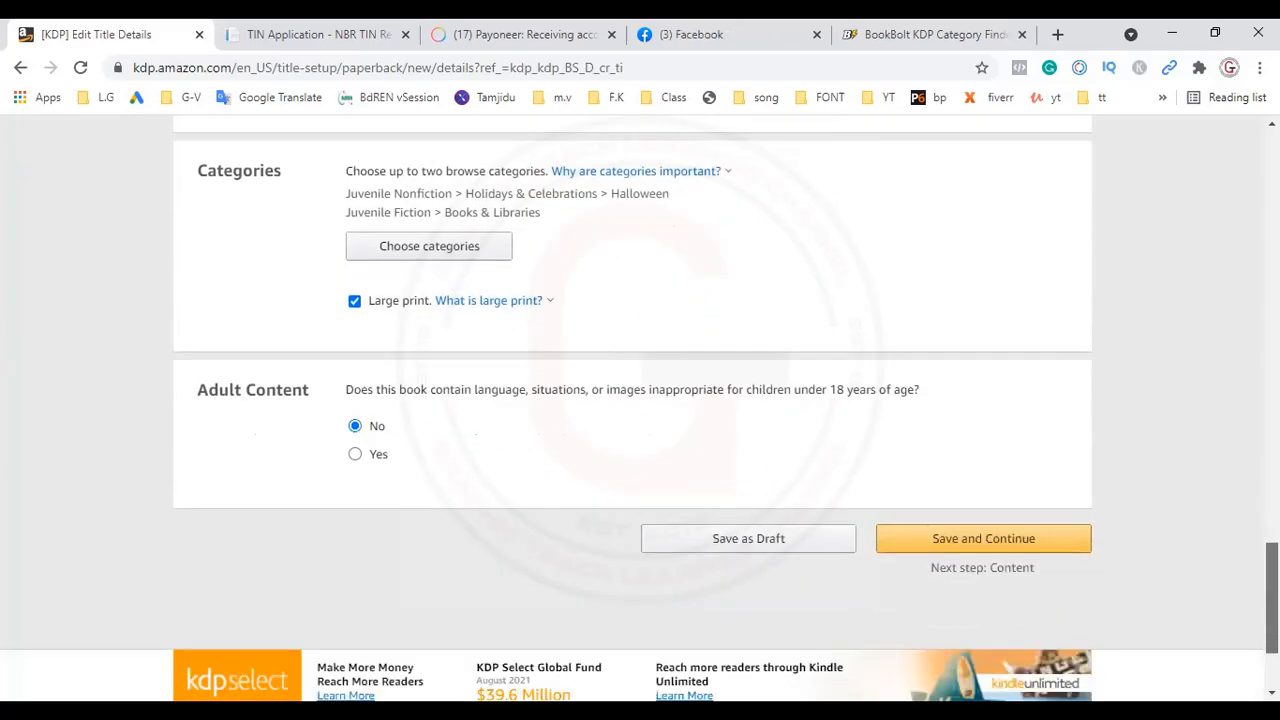
pyautogui.click(997, 539)
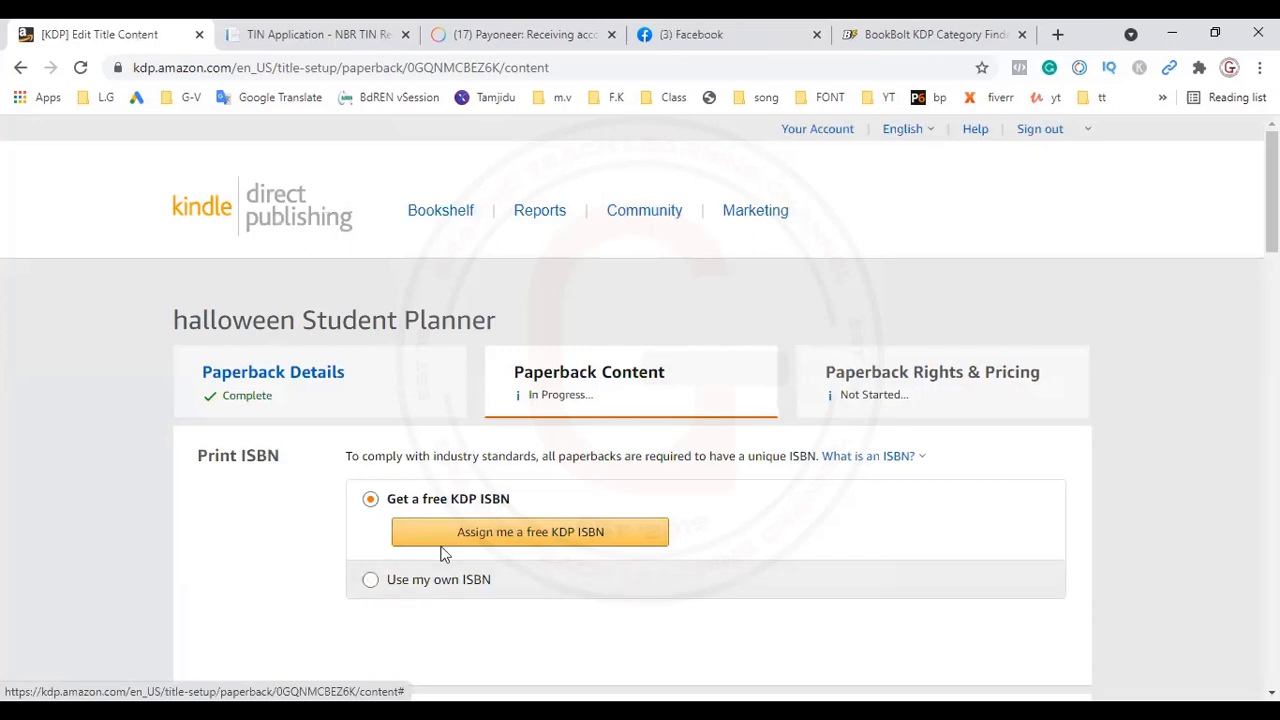
# Step: Assign a free KDP ISBN to the paperback and reload the content page
pyautogui.click(562, 536)
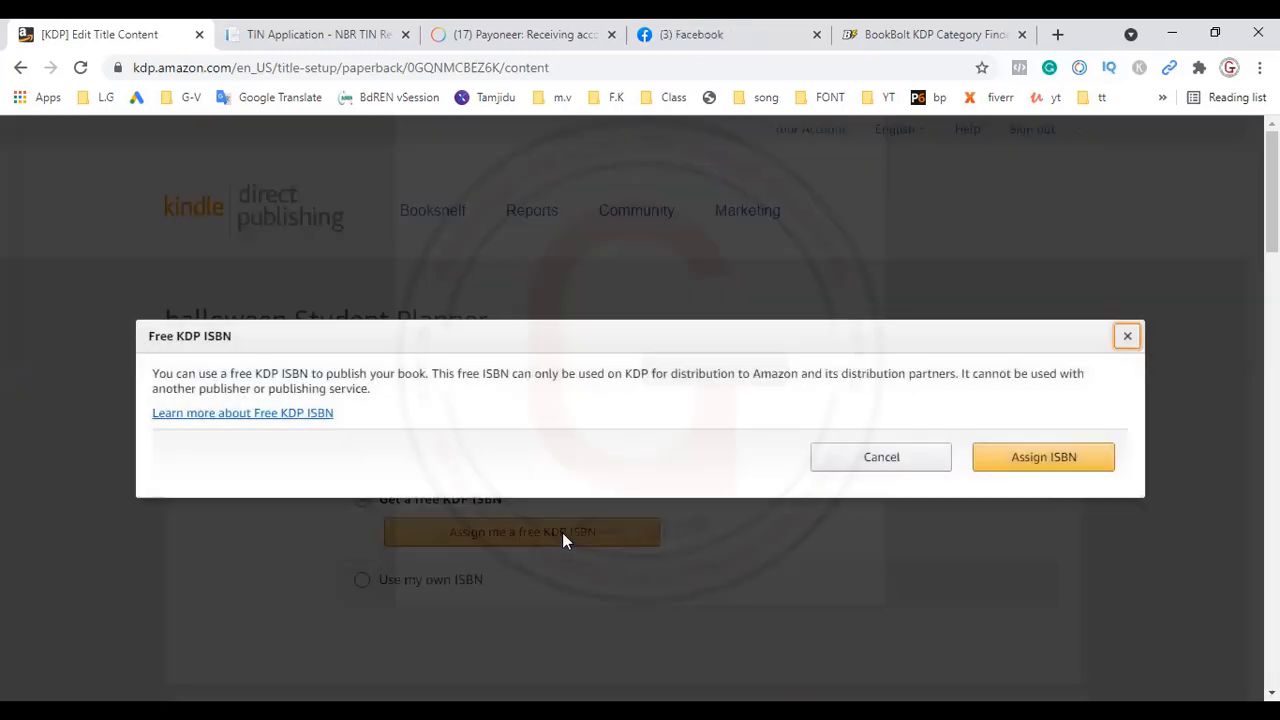
pyautogui.click(1054, 470)
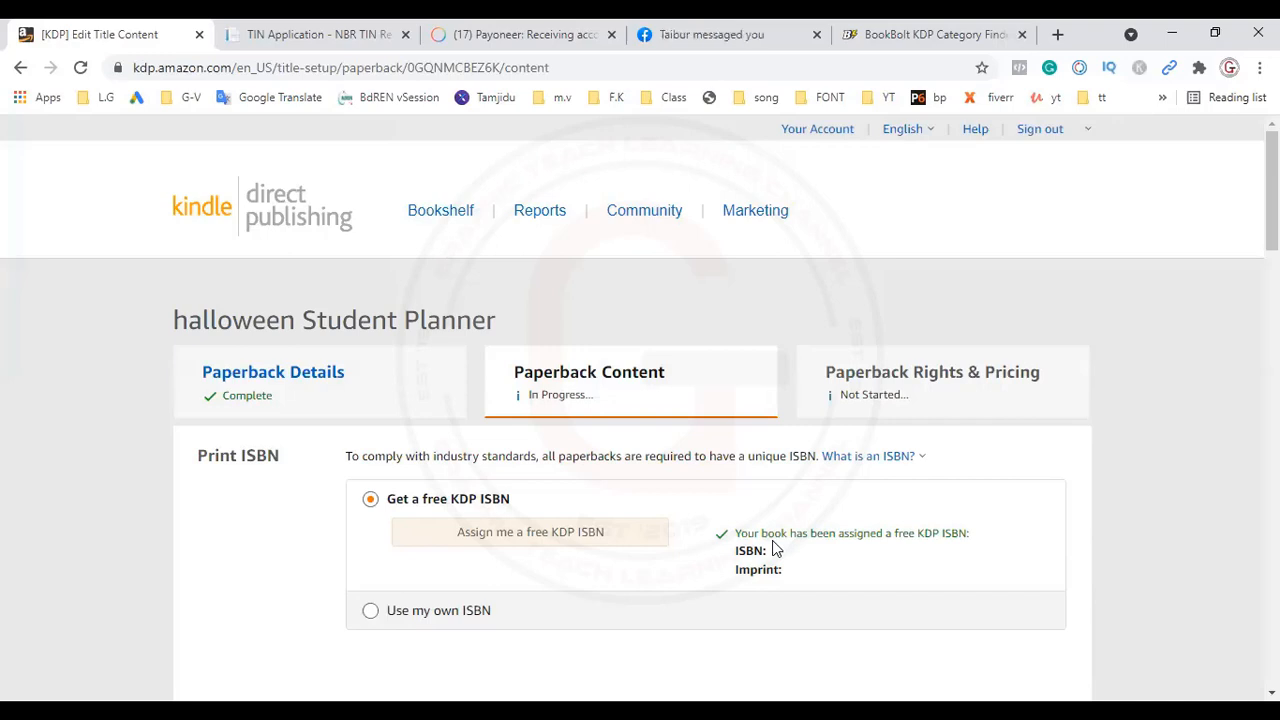
pyautogui.click(84, 67)
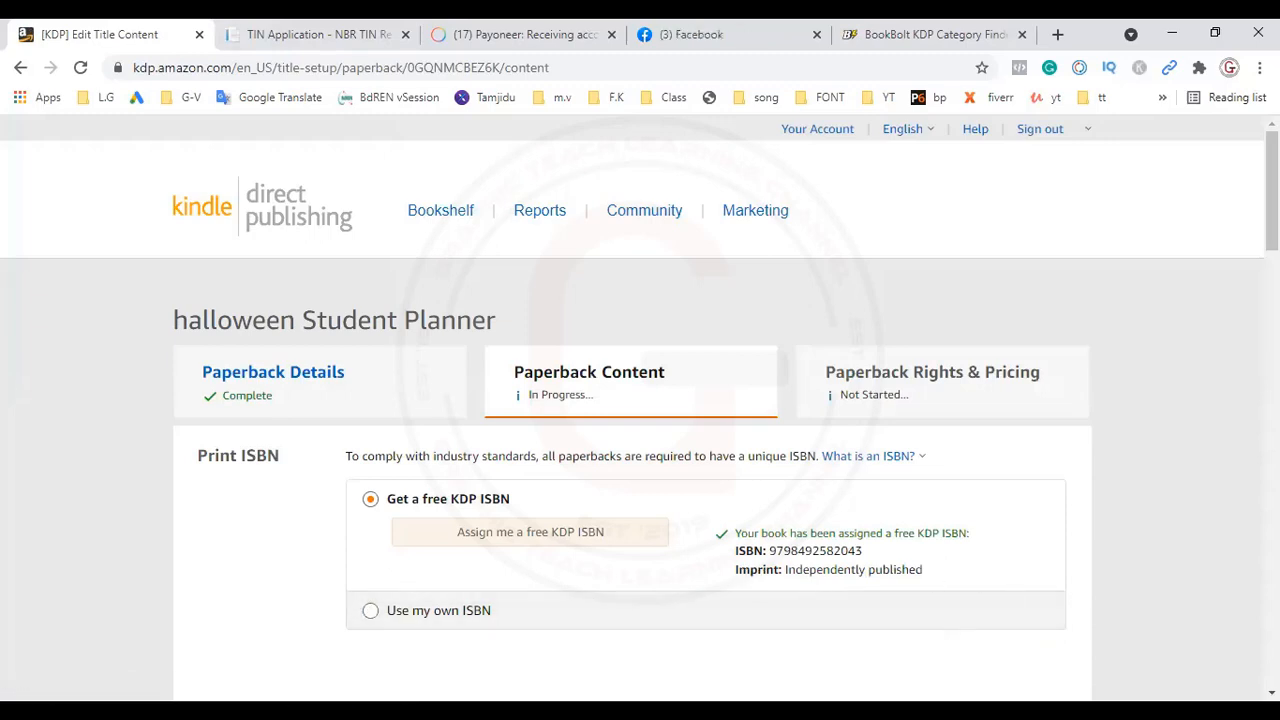
# Step: Try the premium color interior and switch the ink and paper type back to black & white interior with white paper
pyautogui.scroll(-7, 640, 408)
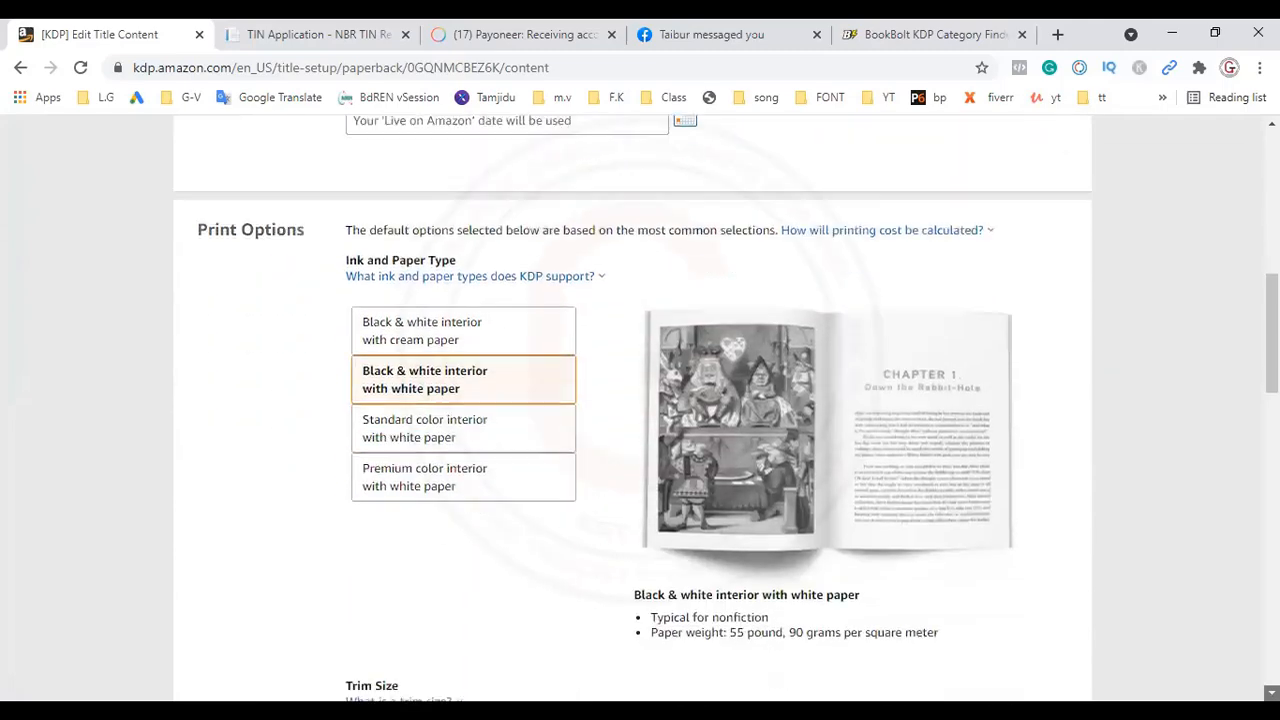
pyautogui.scroll(-1, 640, 408)
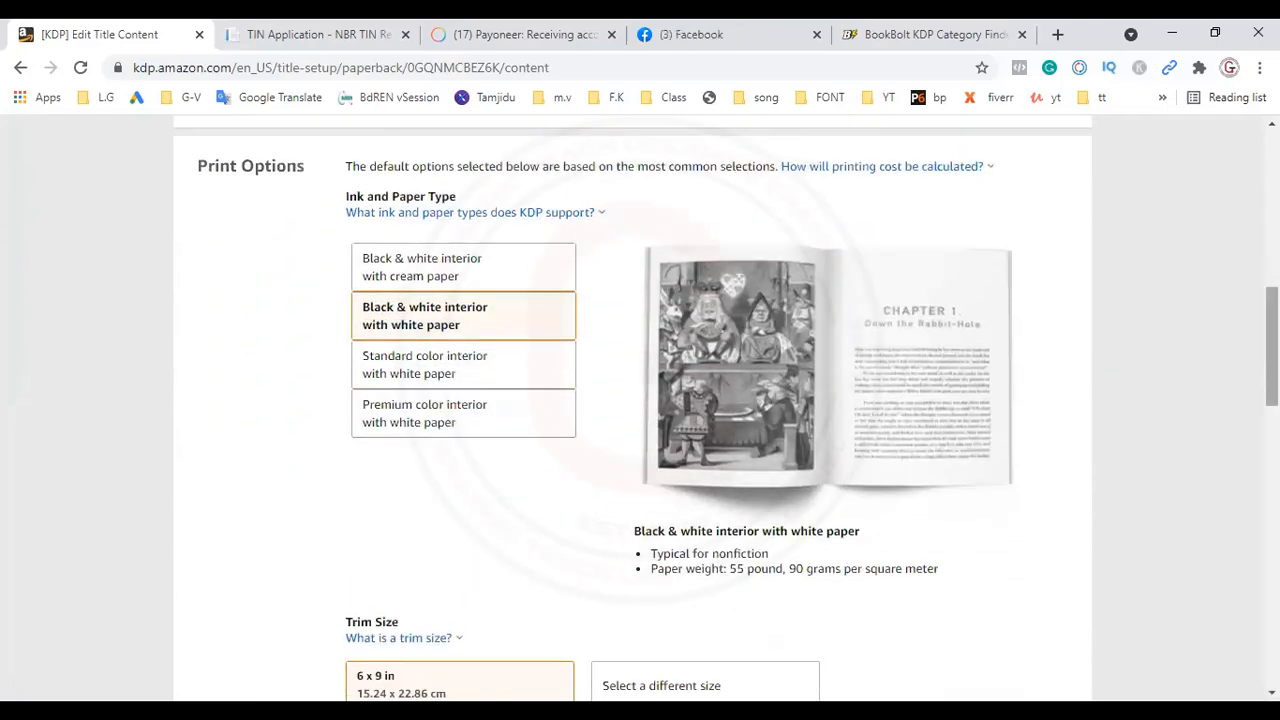
pyautogui.scroll(2, 640, 408)
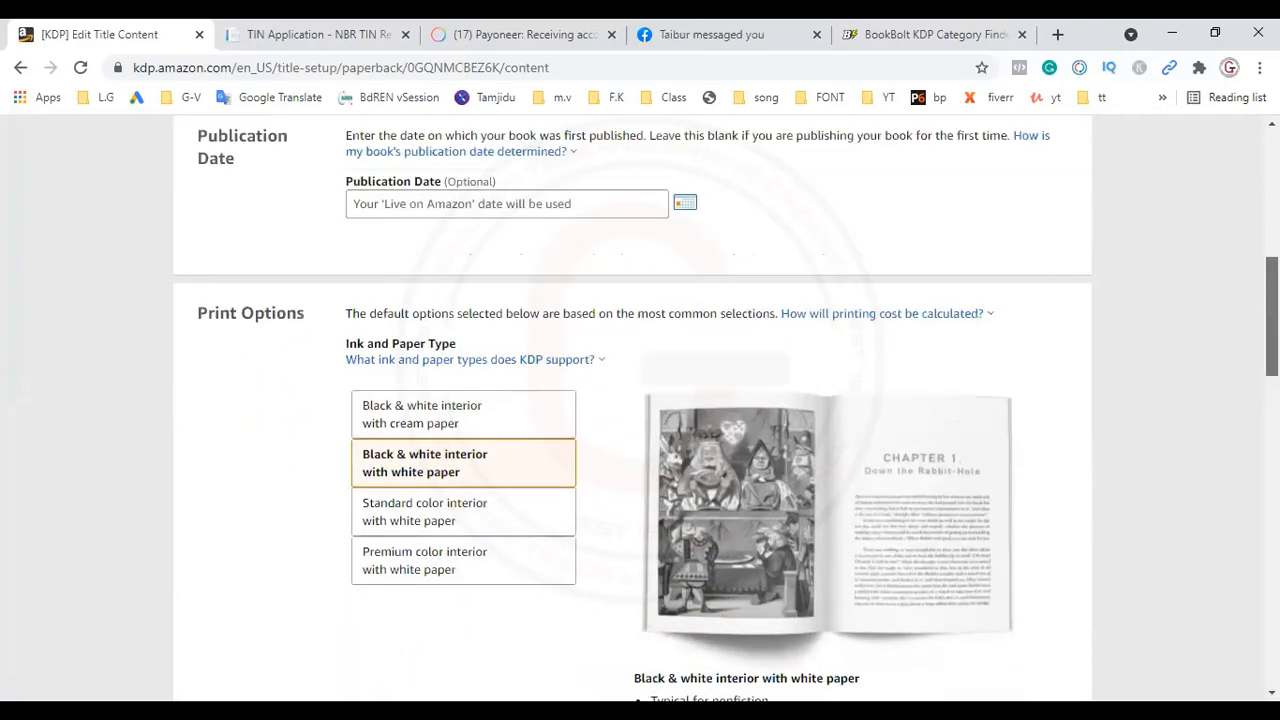
pyautogui.scroll(2, 640, 408)
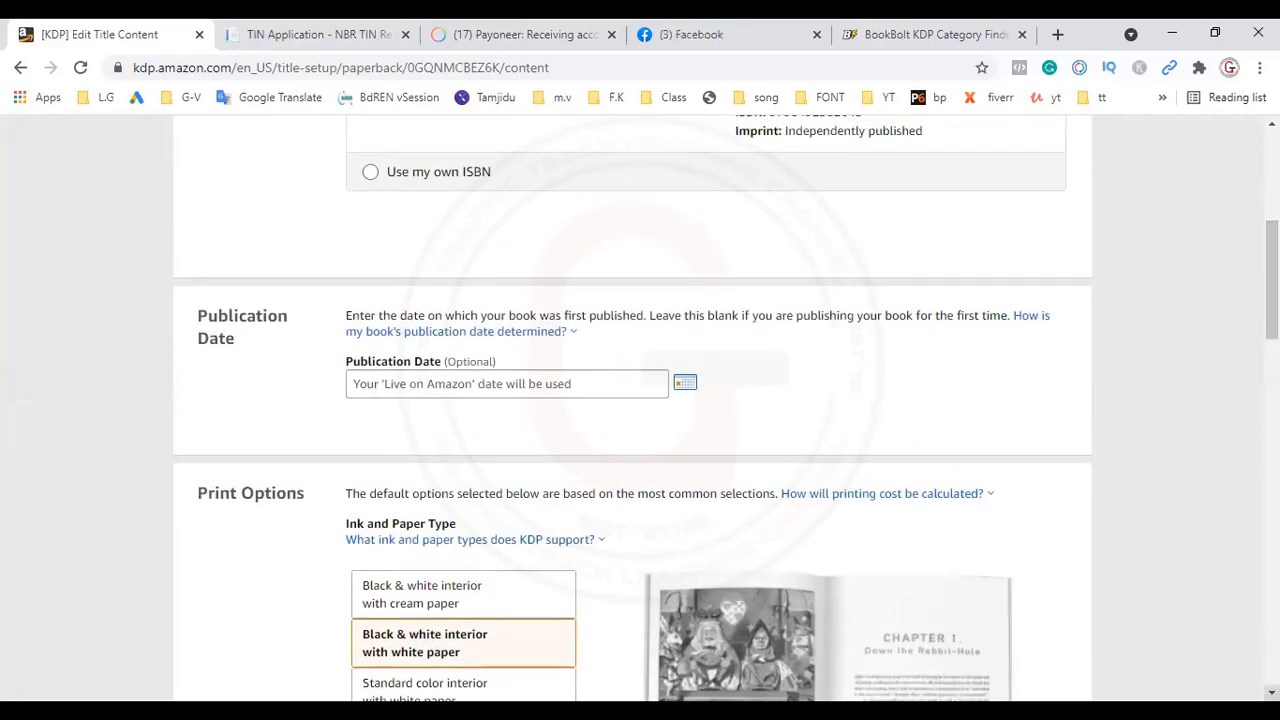
pyautogui.scroll(-4, 640, 408)
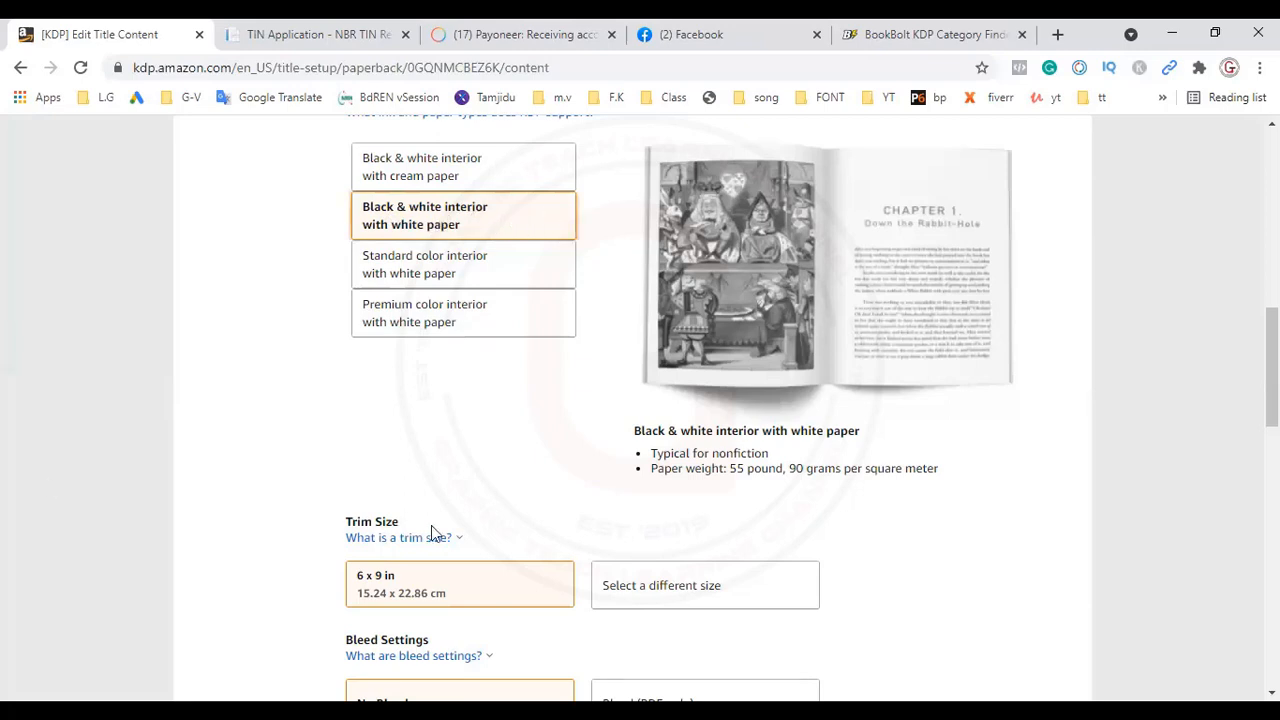
pyautogui.click(431, 314)
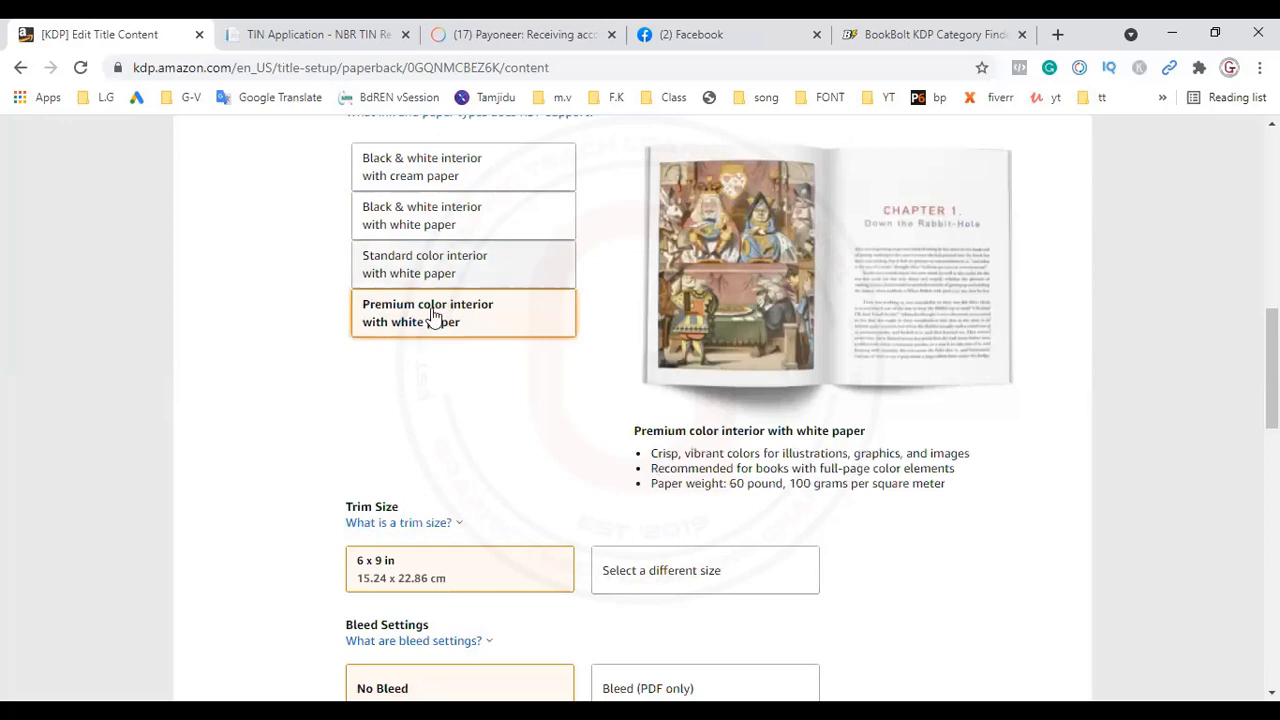
pyautogui.click(505, 226)
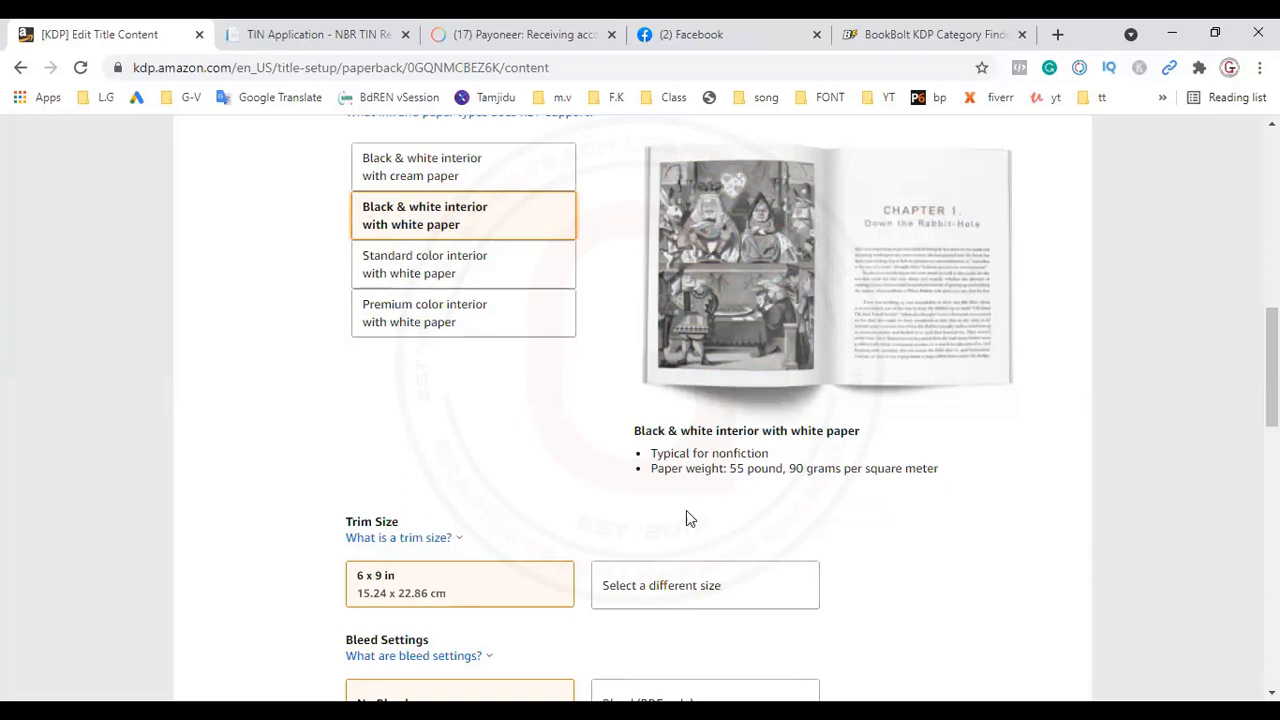
# Step: Set the print options to an 8 x 10 in trim size, Bleed (PDF only) and a Glossy cover finish
pyautogui.click(1272, 693)
pyautogui.scroll(-3, 640, 400)
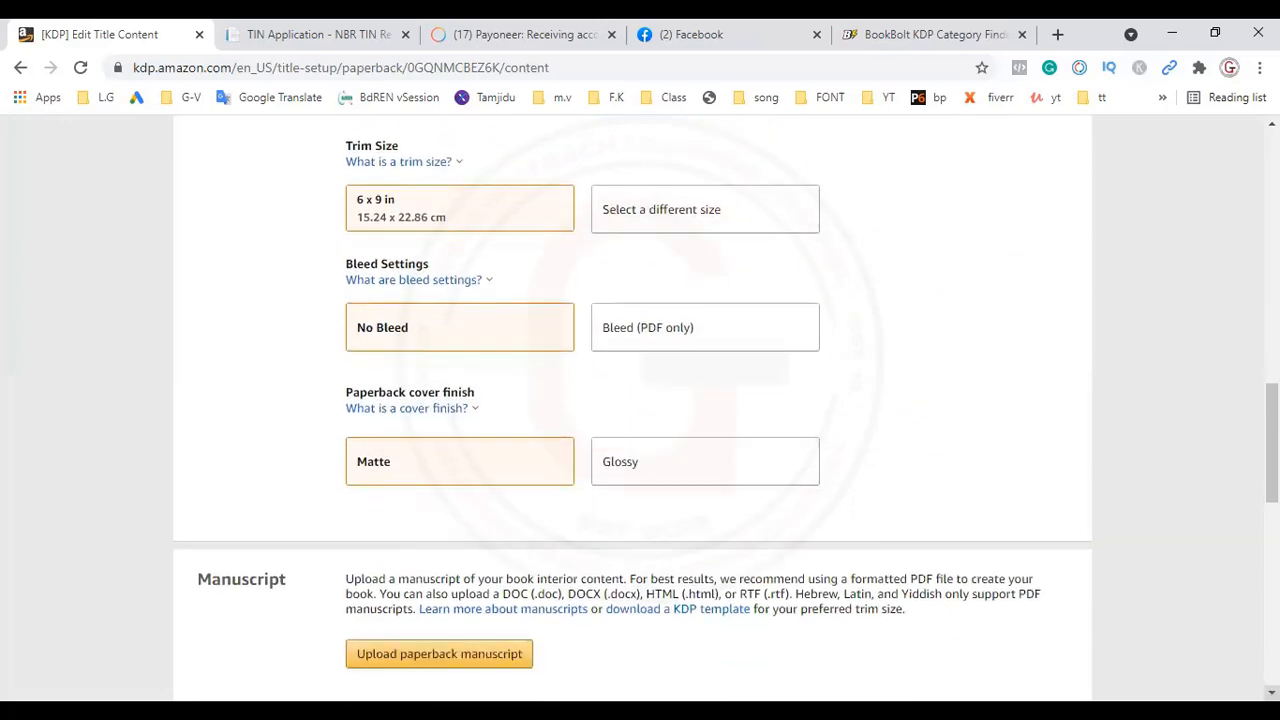
pyautogui.click(746, 205)
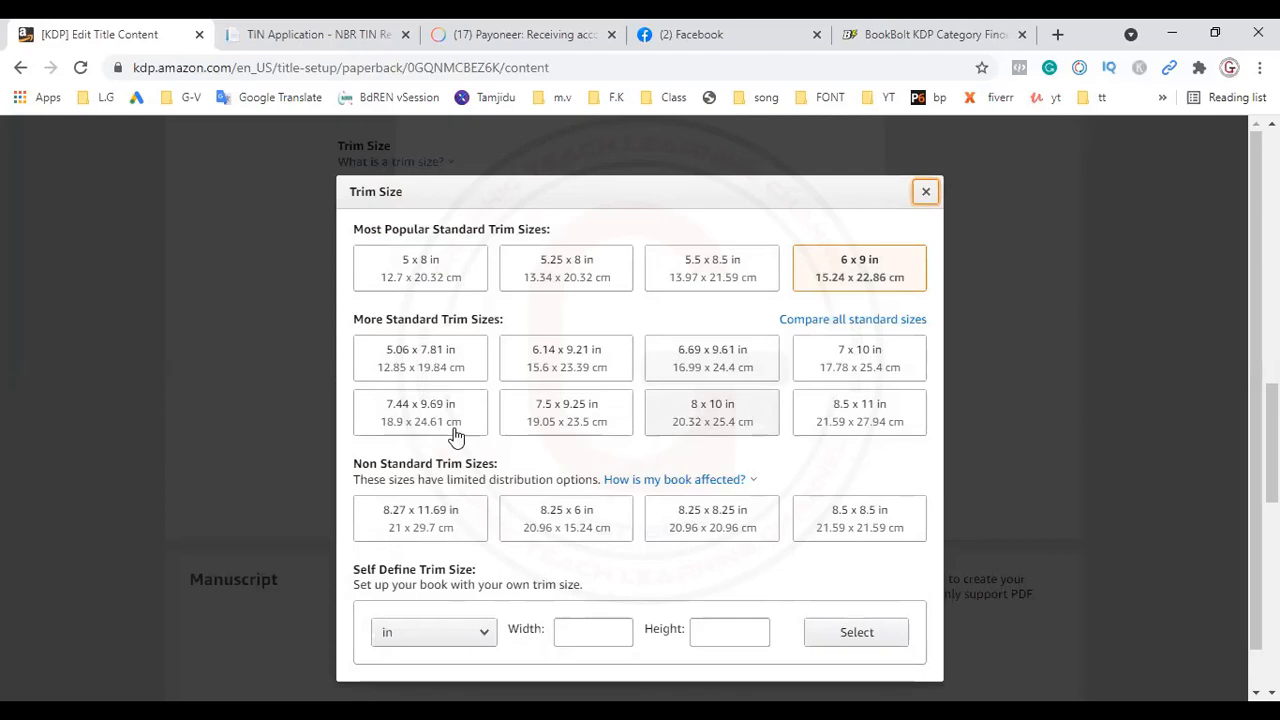
pyautogui.click(712, 413)
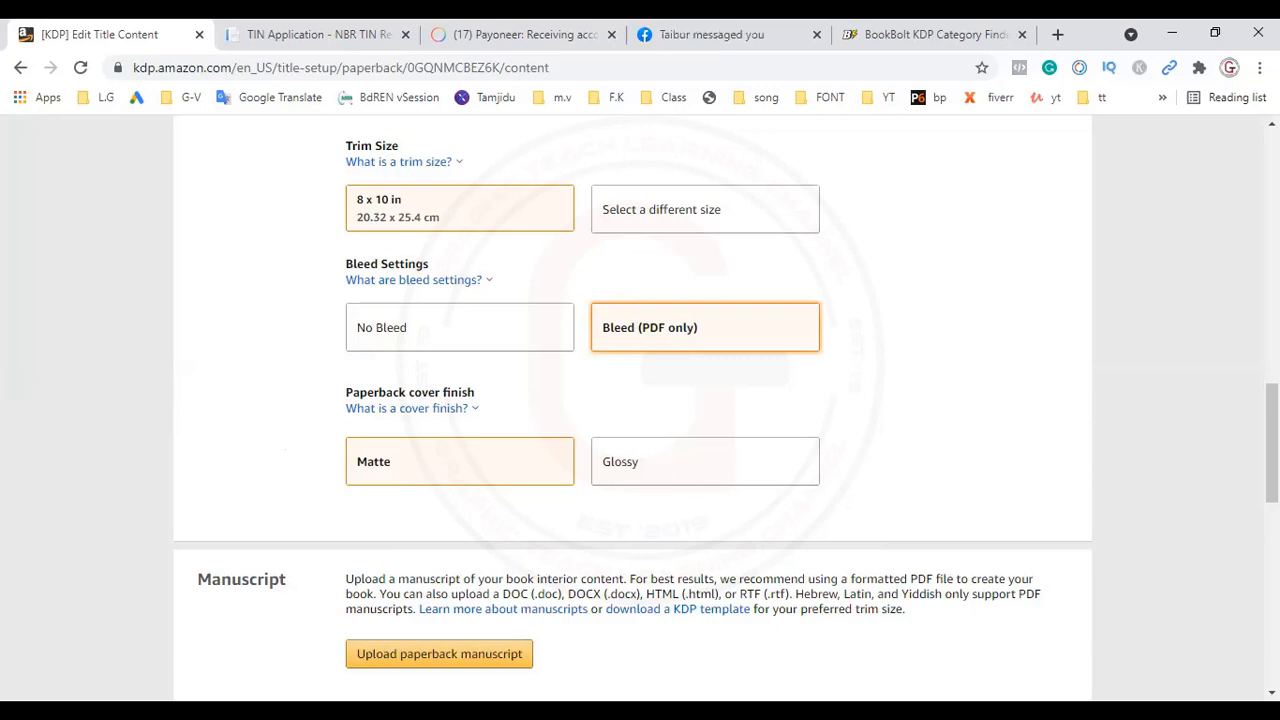
pyautogui.click(673, 472)
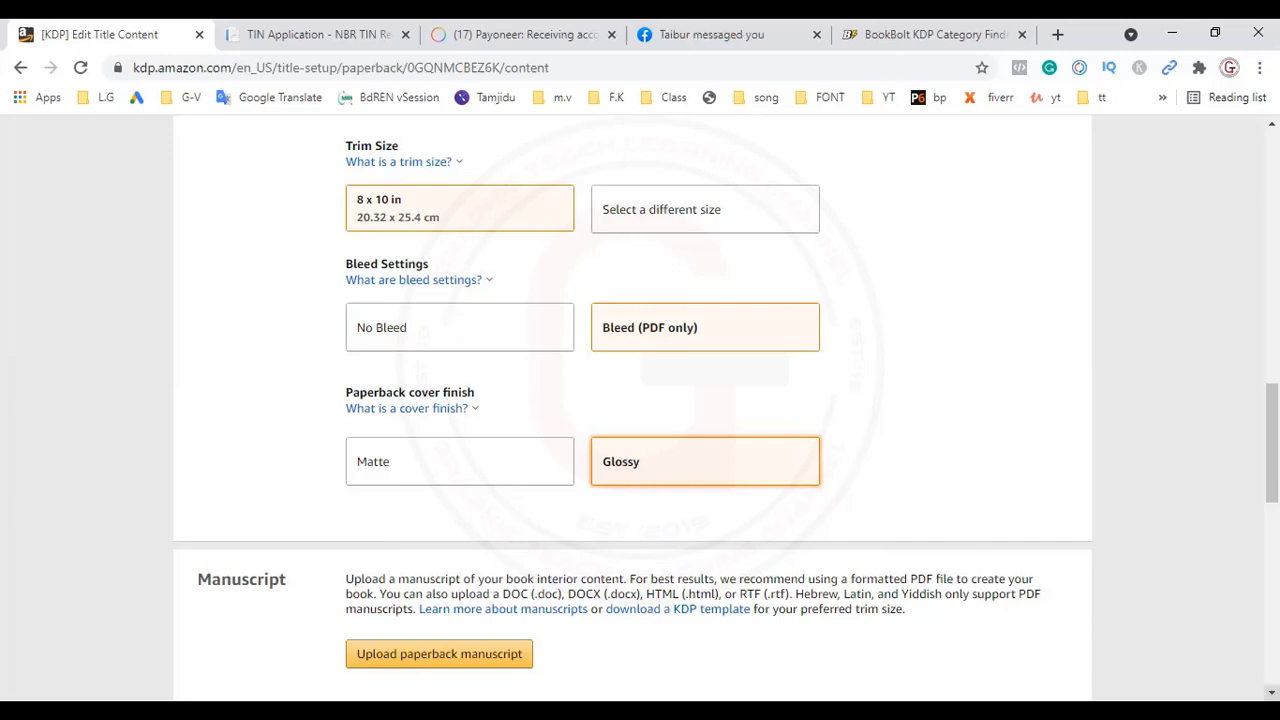
# Step: Open the file selection for the paperback manuscript upload and dismiss it without choosing a file
pyautogui.scroll(-10, 640, 400)
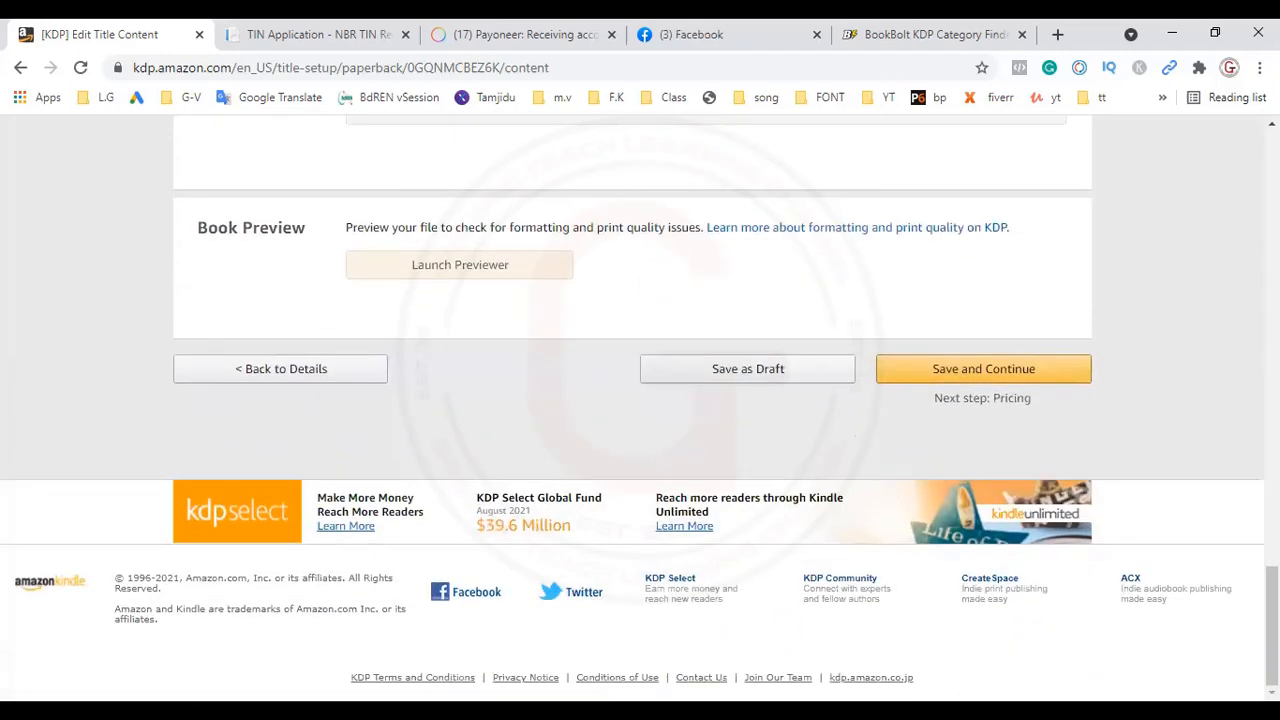
pyautogui.moveTo(1272, 626); pyautogui.dragTo(1272, 513)
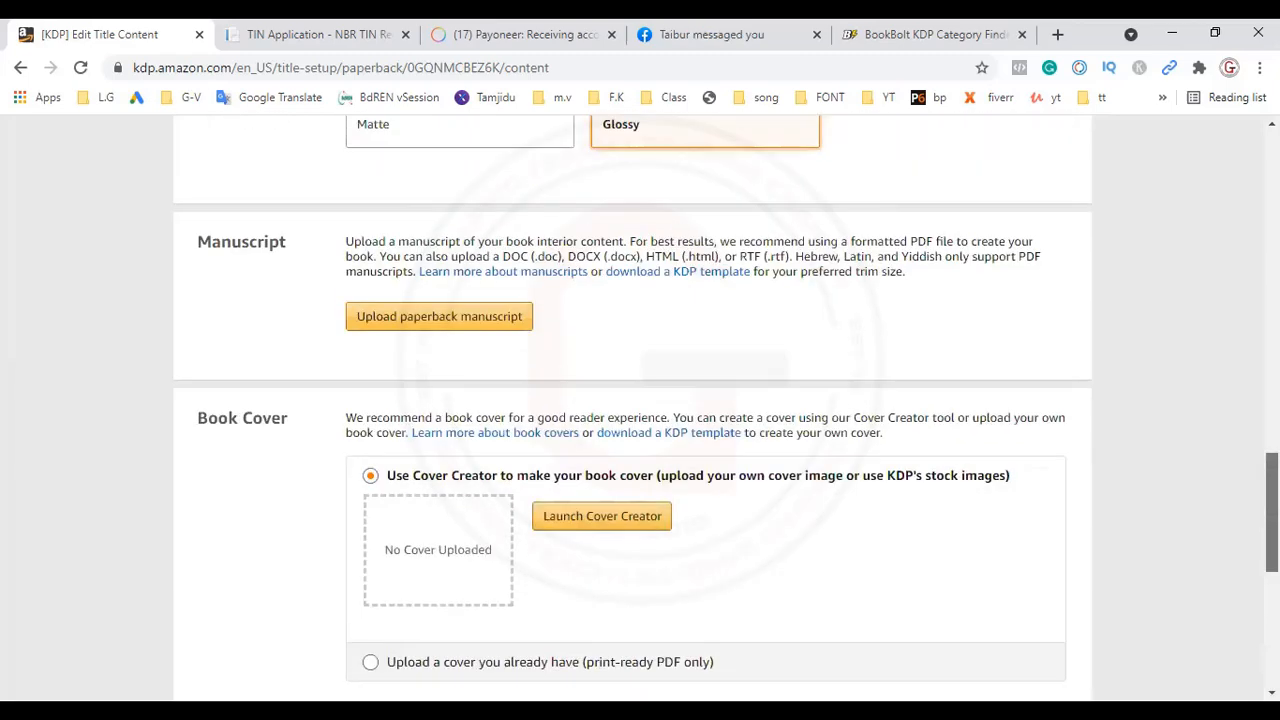
pyautogui.click(432, 322)
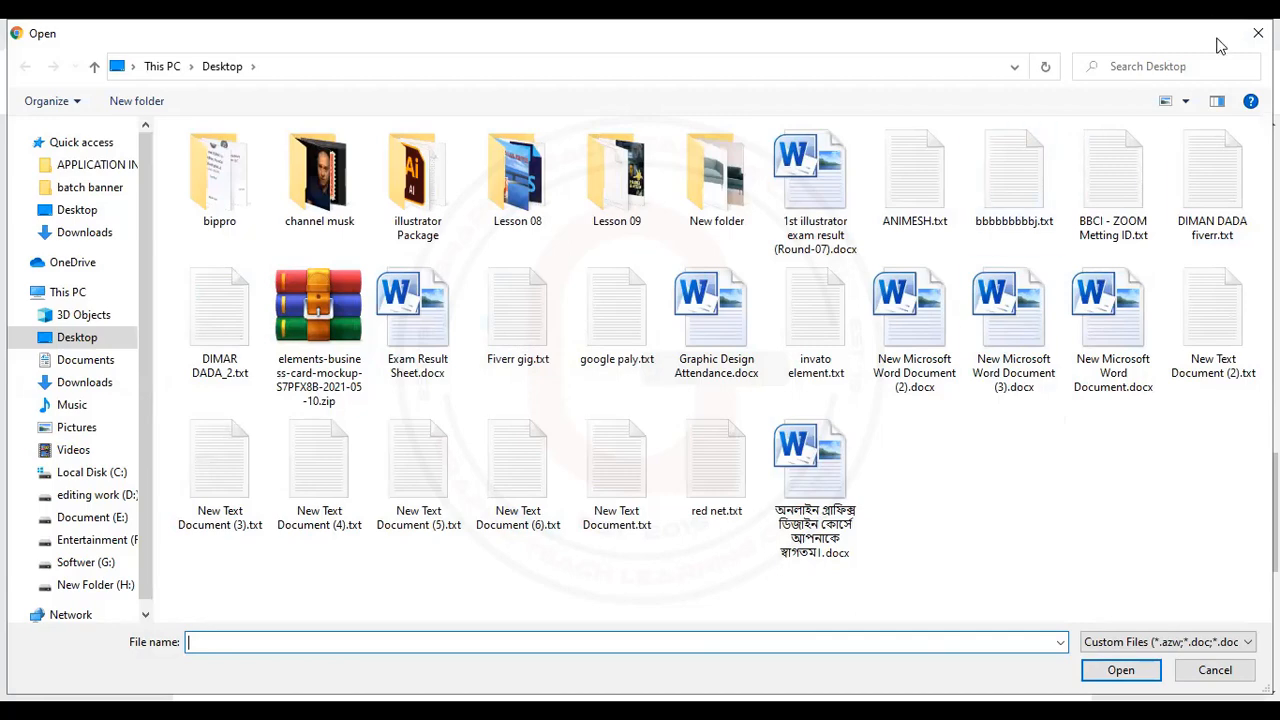
pyautogui.click(1258, 33)
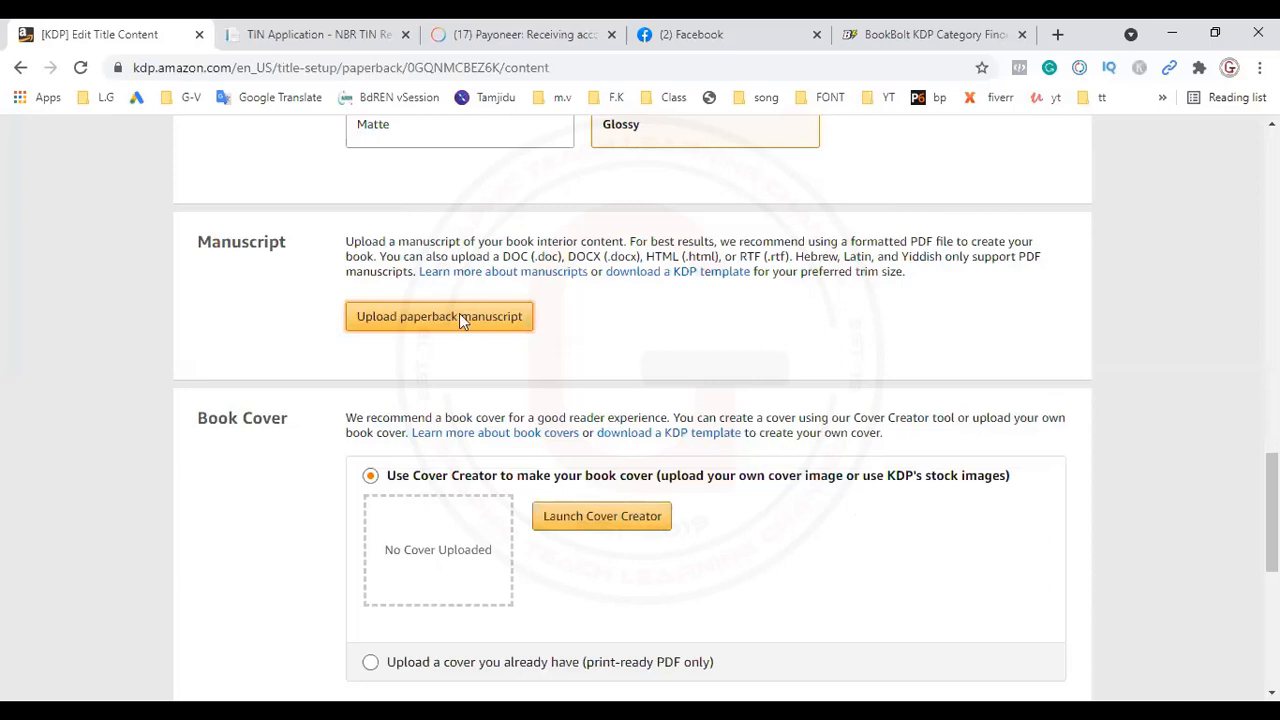
pyautogui.scroll(7, 459, 320)
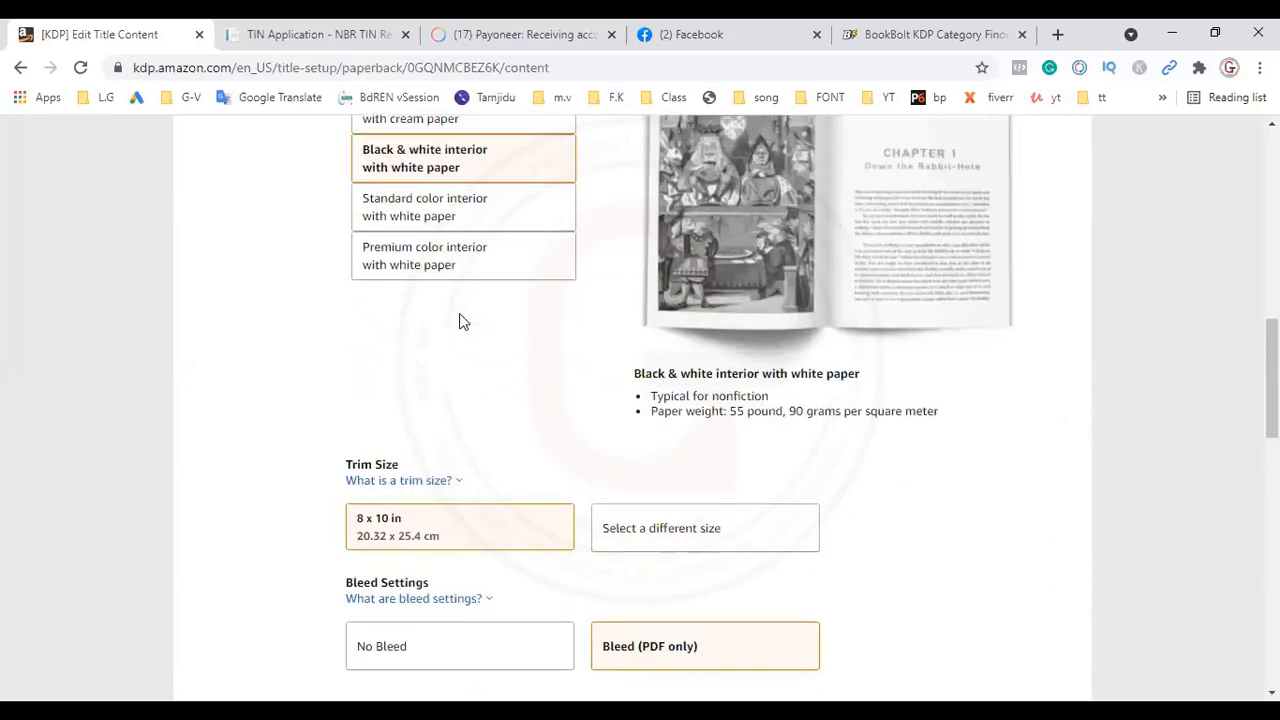
pyautogui.scroll(1, 463, 321)
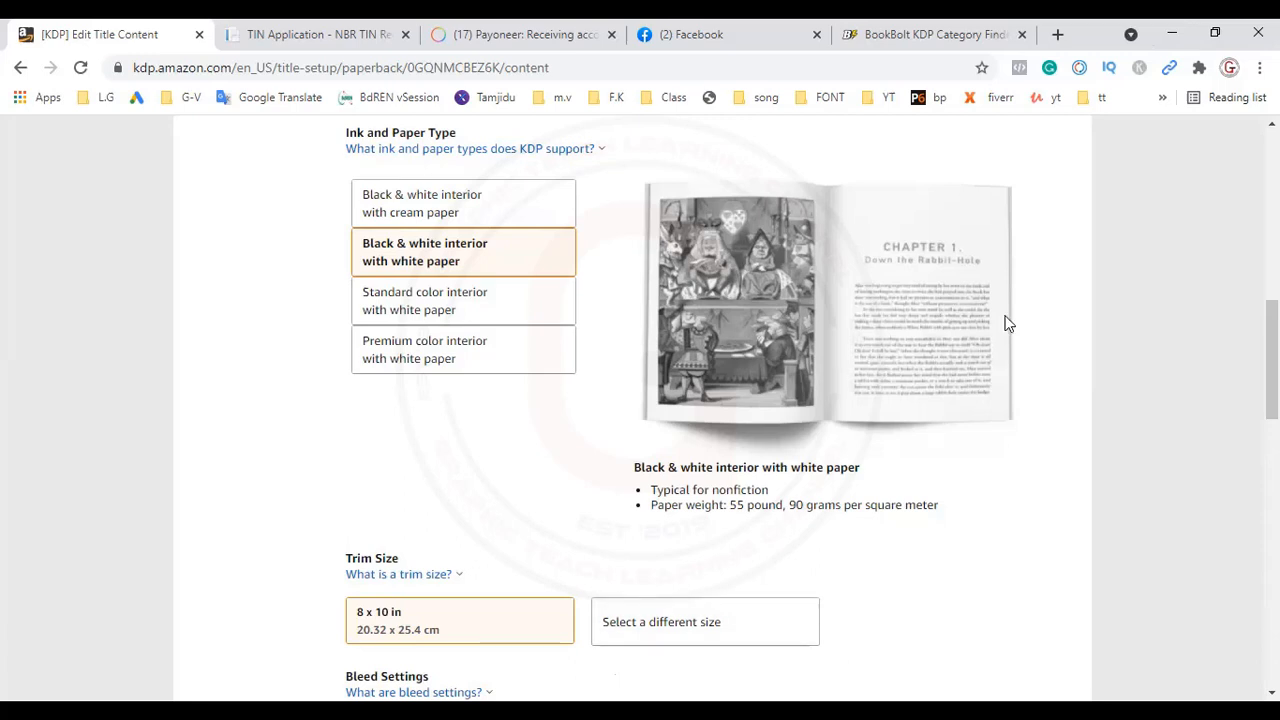
pyautogui.scroll(-3, 1008, 323)
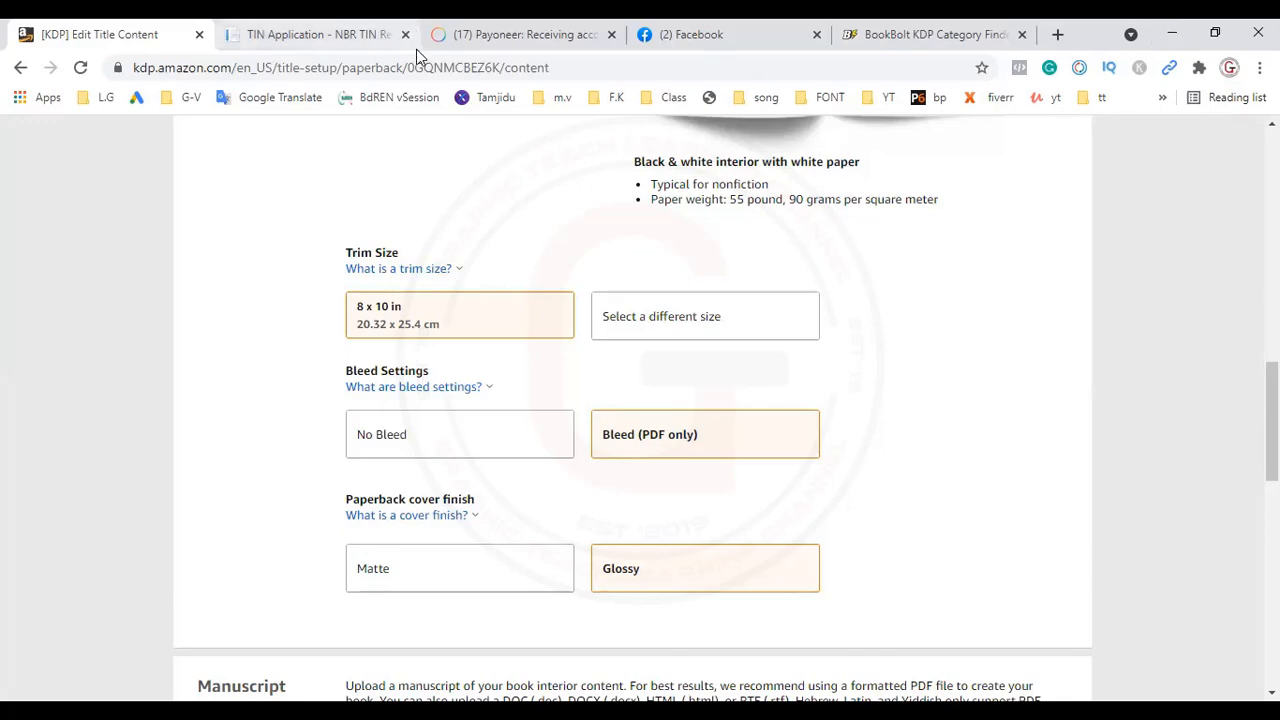
# Step: Upload halloween interior.pdf from the Desktop as the paperback manuscript
pyautogui.scroll(-3, 640, 400)
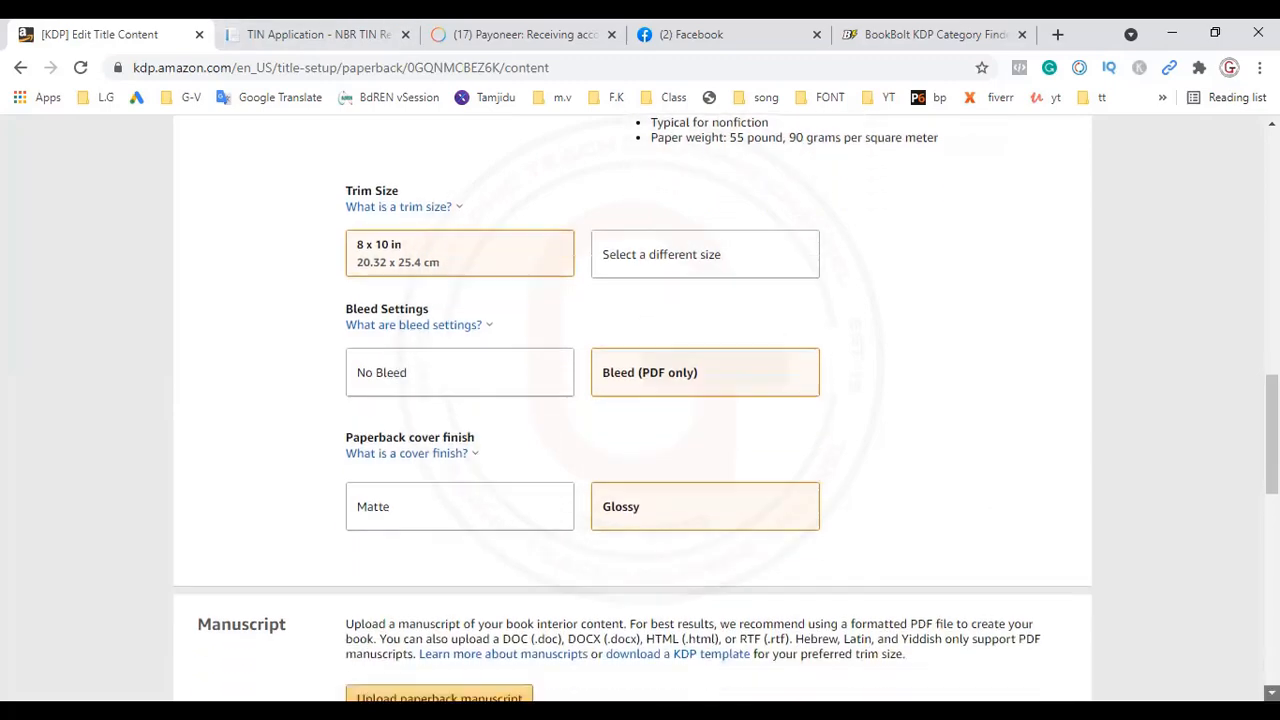
pyautogui.scroll(-1, 640, 400)
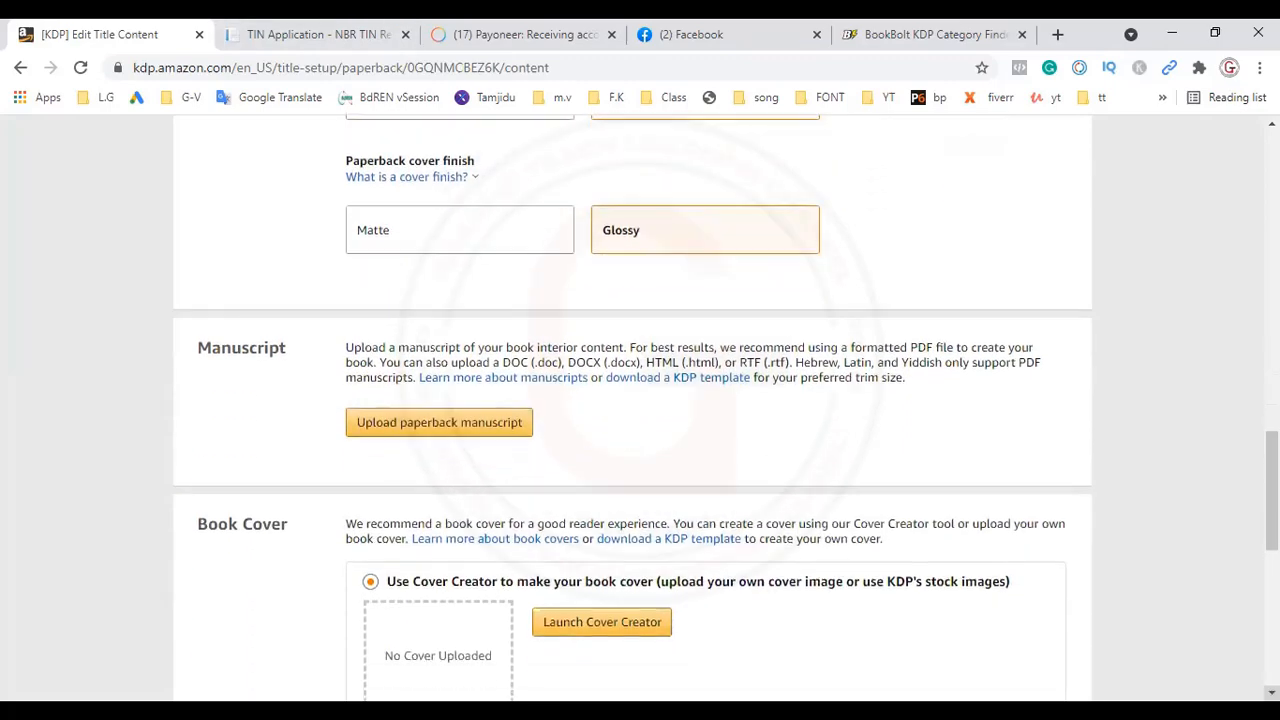
pyautogui.click(457, 421)
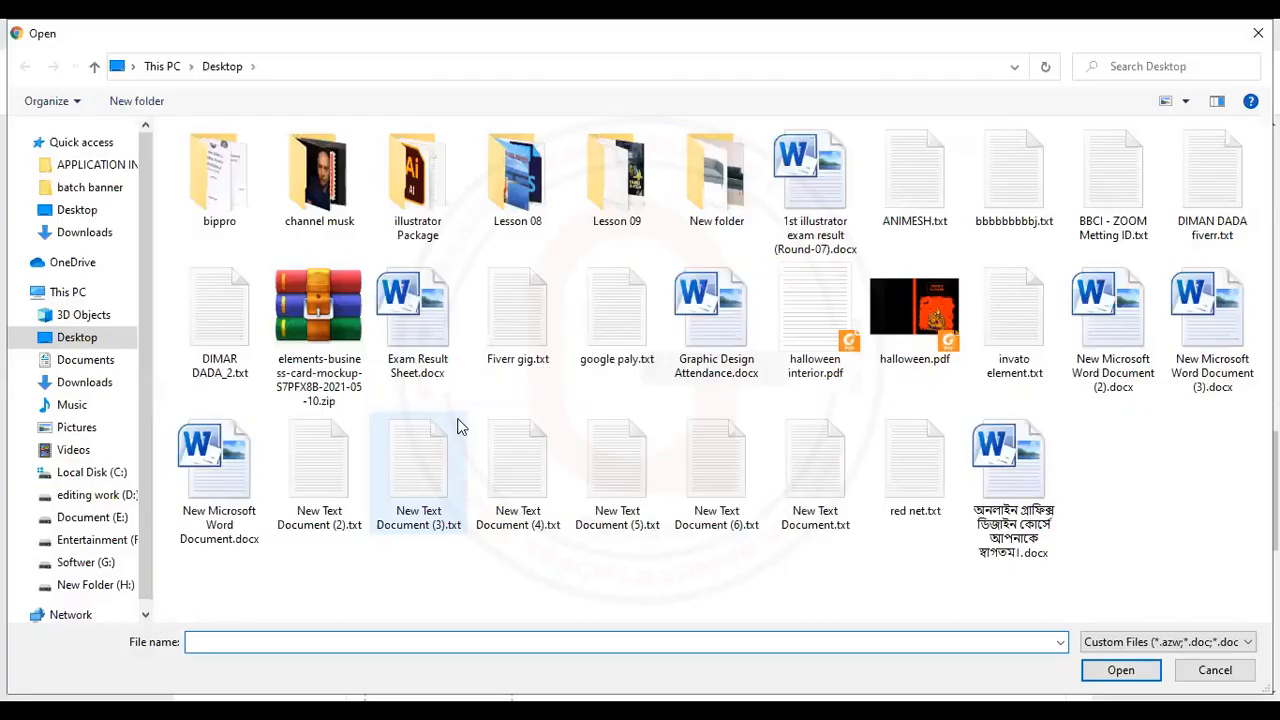
pyautogui.click(79, 213)
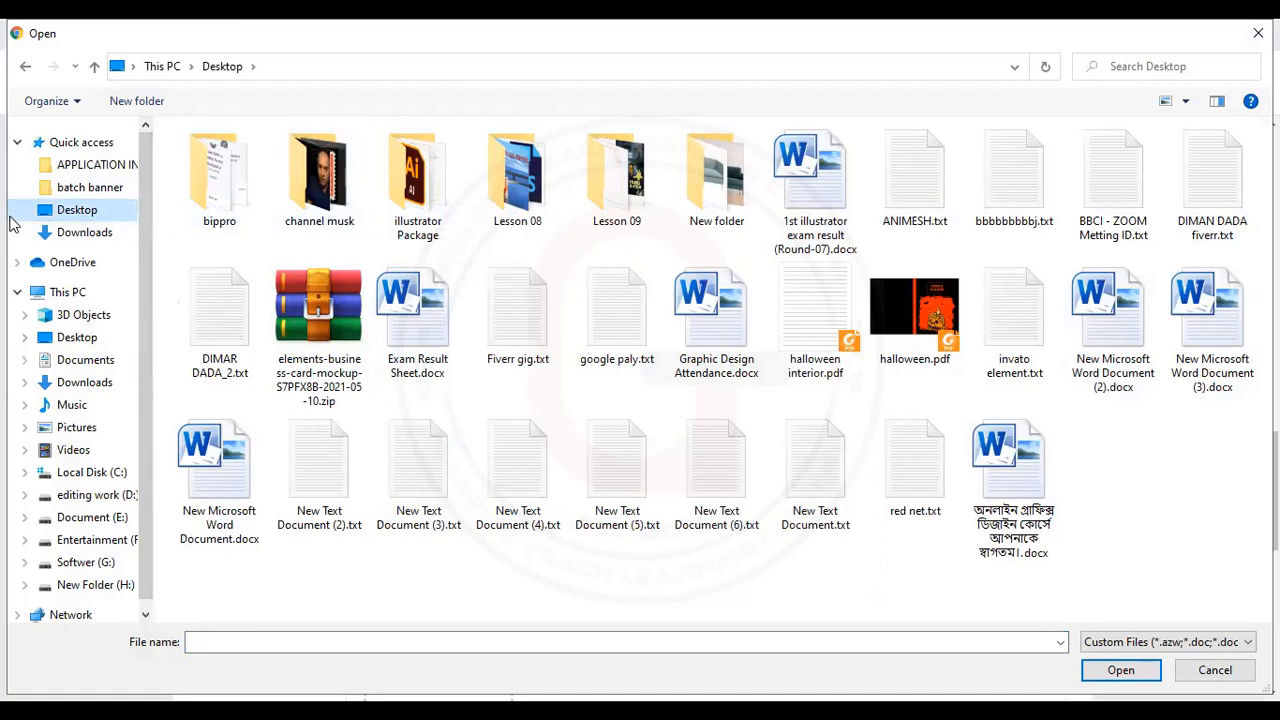
pyautogui.click(920, 339)
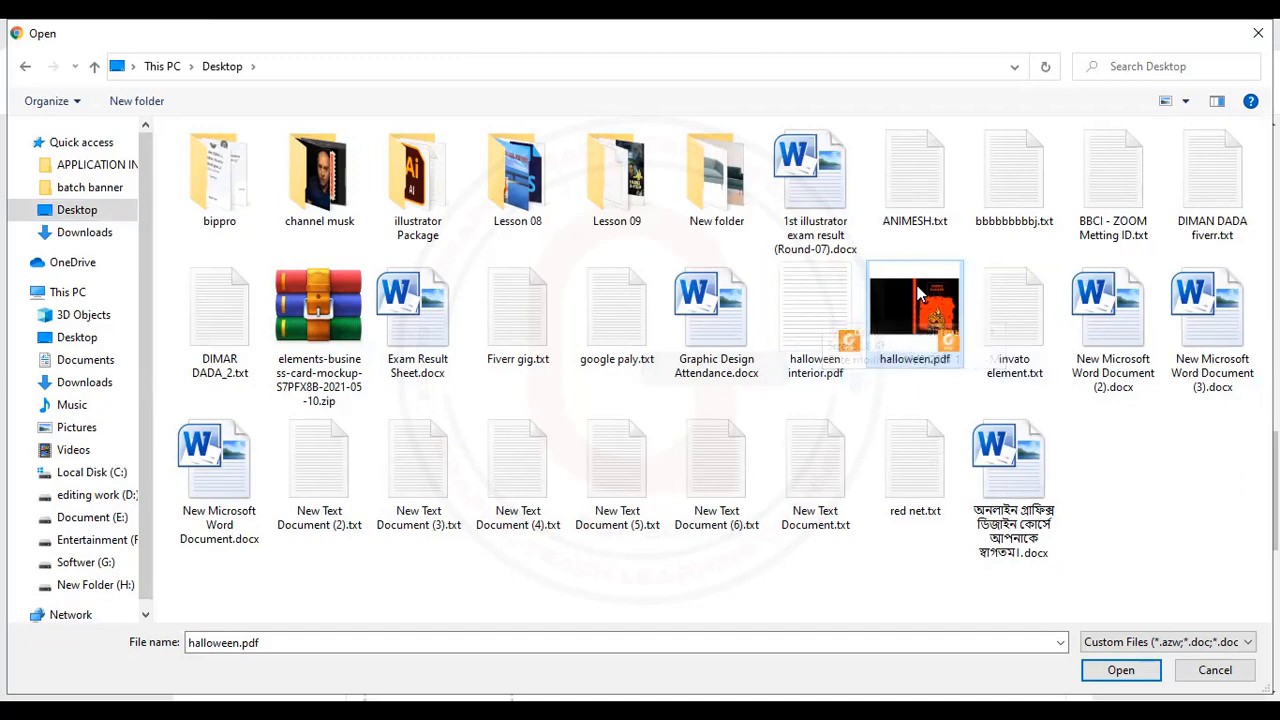
pyautogui.click(836, 308)
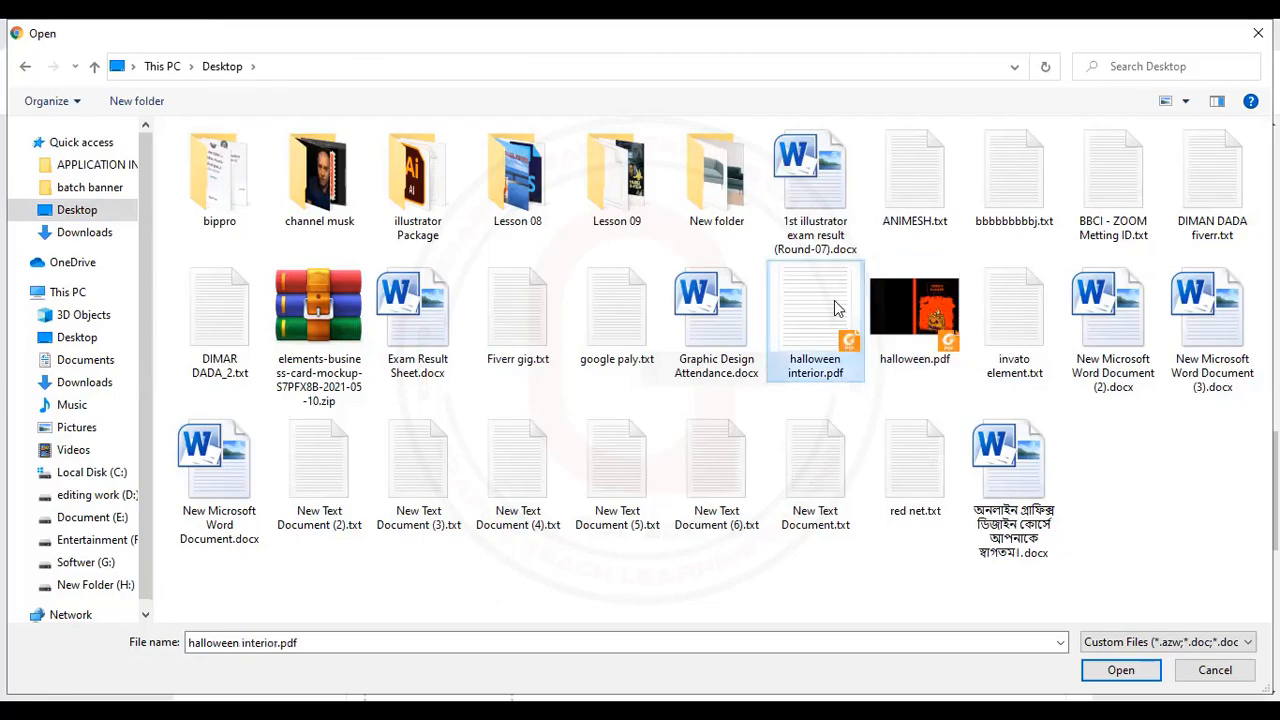
pyautogui.doubleClick(836, 308)
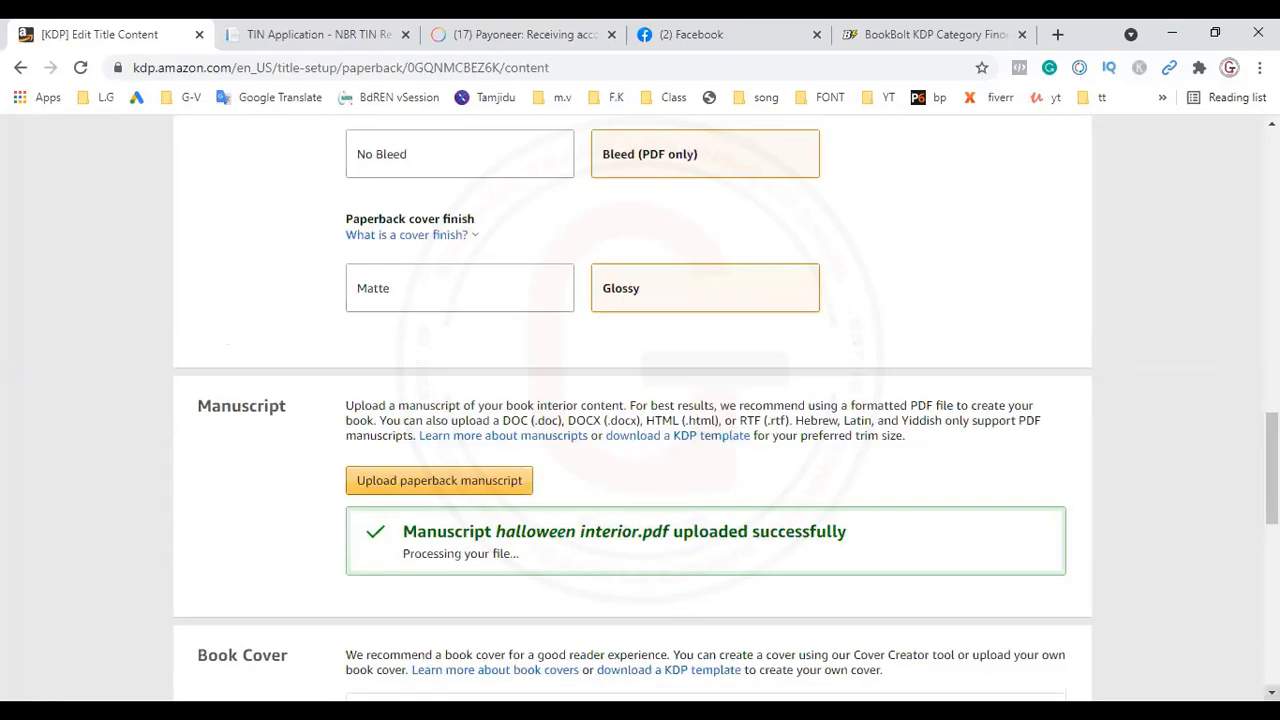
# Step: Choose to upload an existing print-ready PDF cover and upload halloween.pdf from the Desktop
pyautogui.scroll(-5, 849, 544)
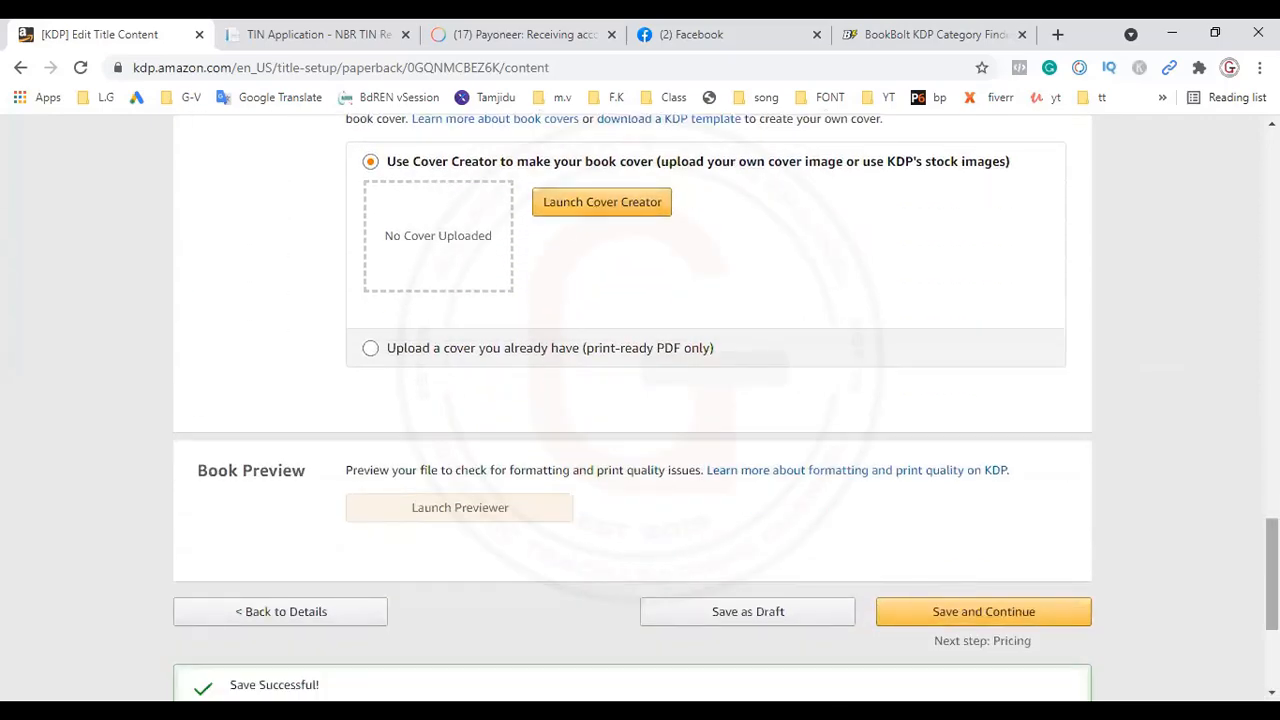
pyautogui.scroll(1, 1272, 575)
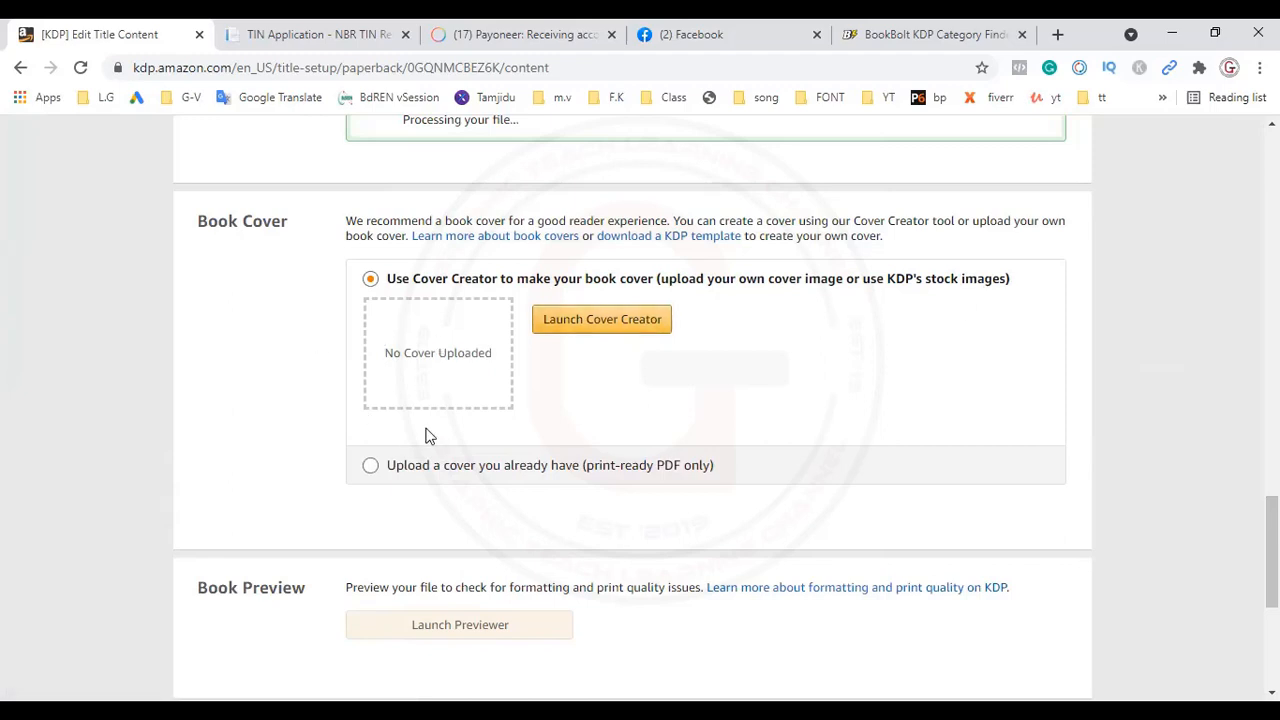
pyautogui.click(369, 472)
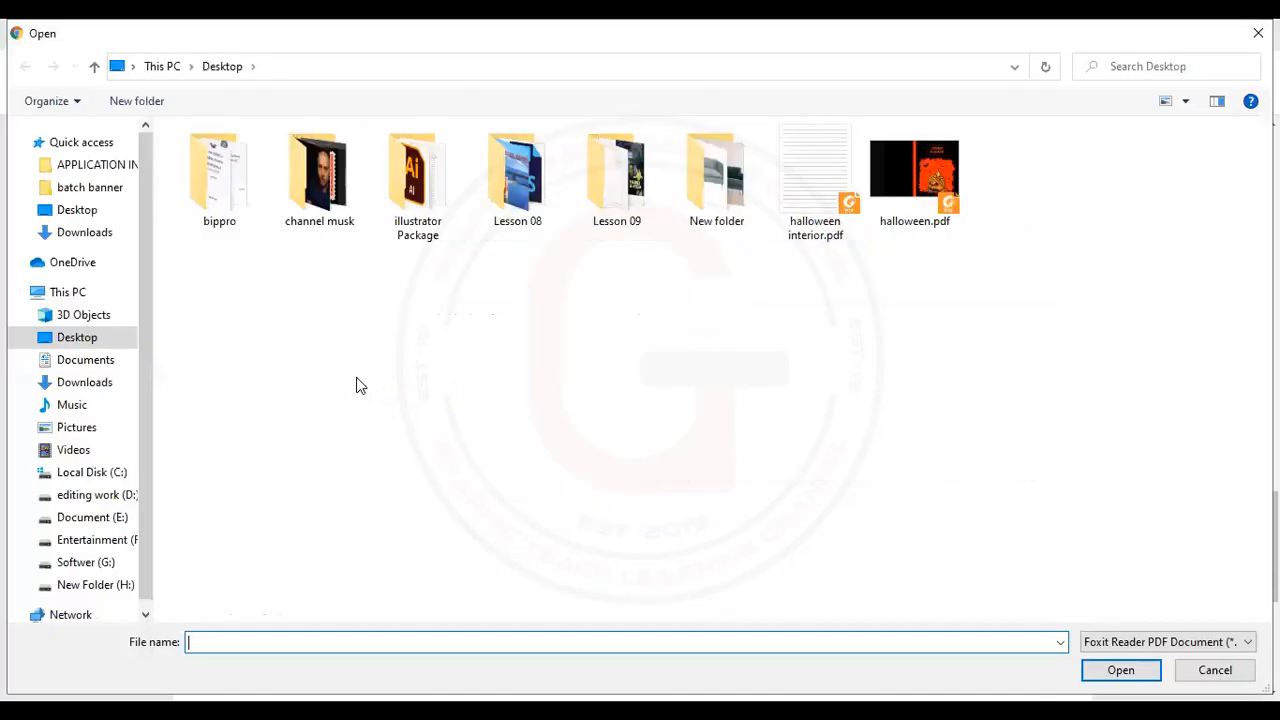
pyautogui.click(85, 214)
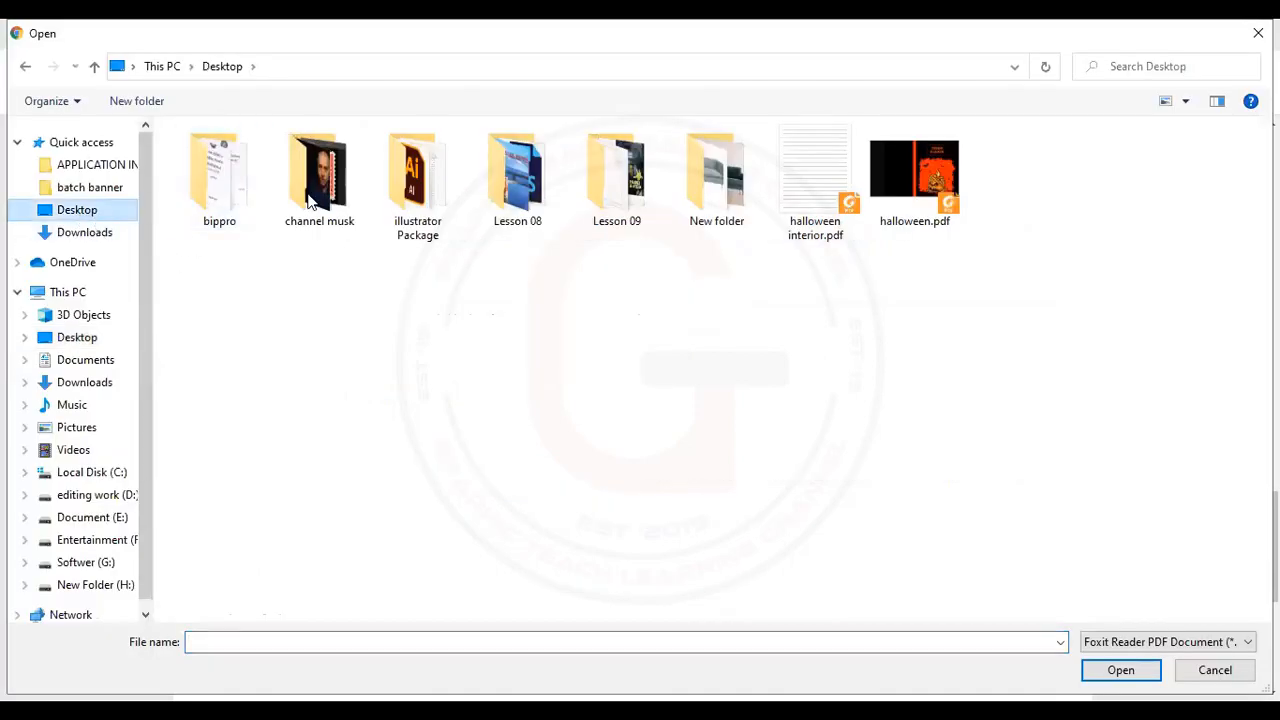
pyautogui.doubleClick(918, 165)
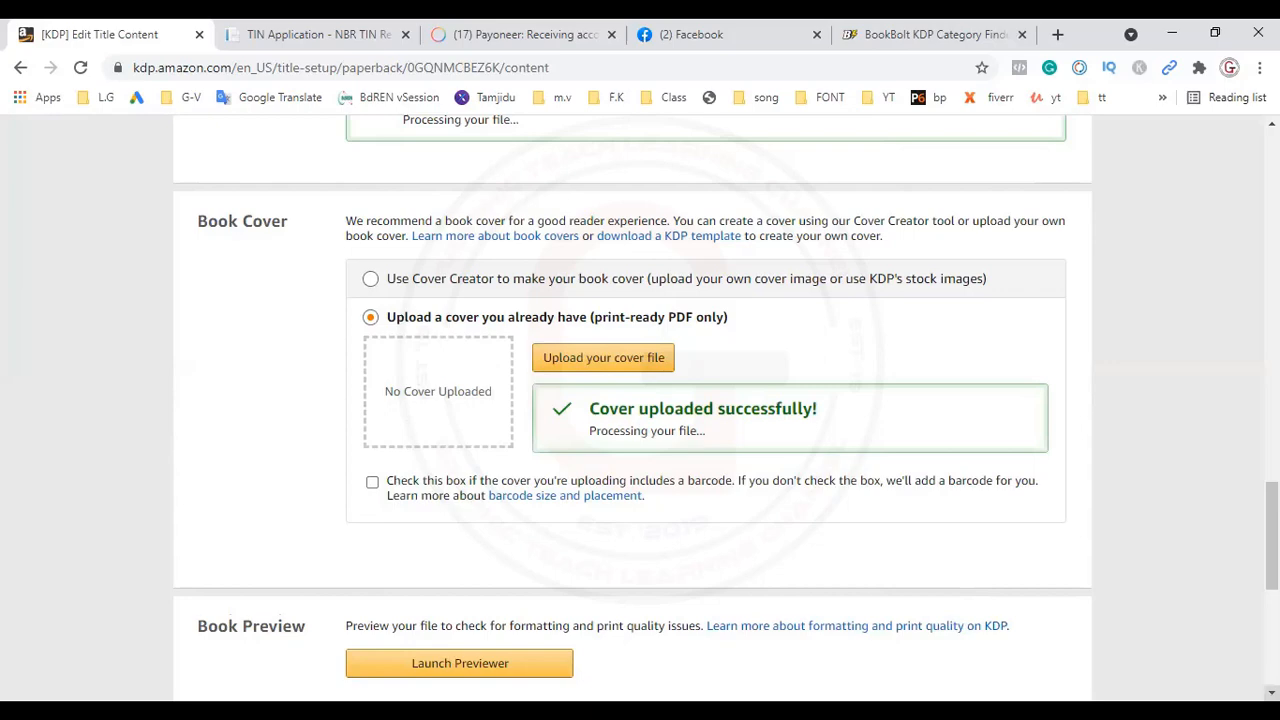
# Step: Launch the book previewer to generate the print preview of the manuscript and cover
pyautogui.scroll(-5, 640, 400)
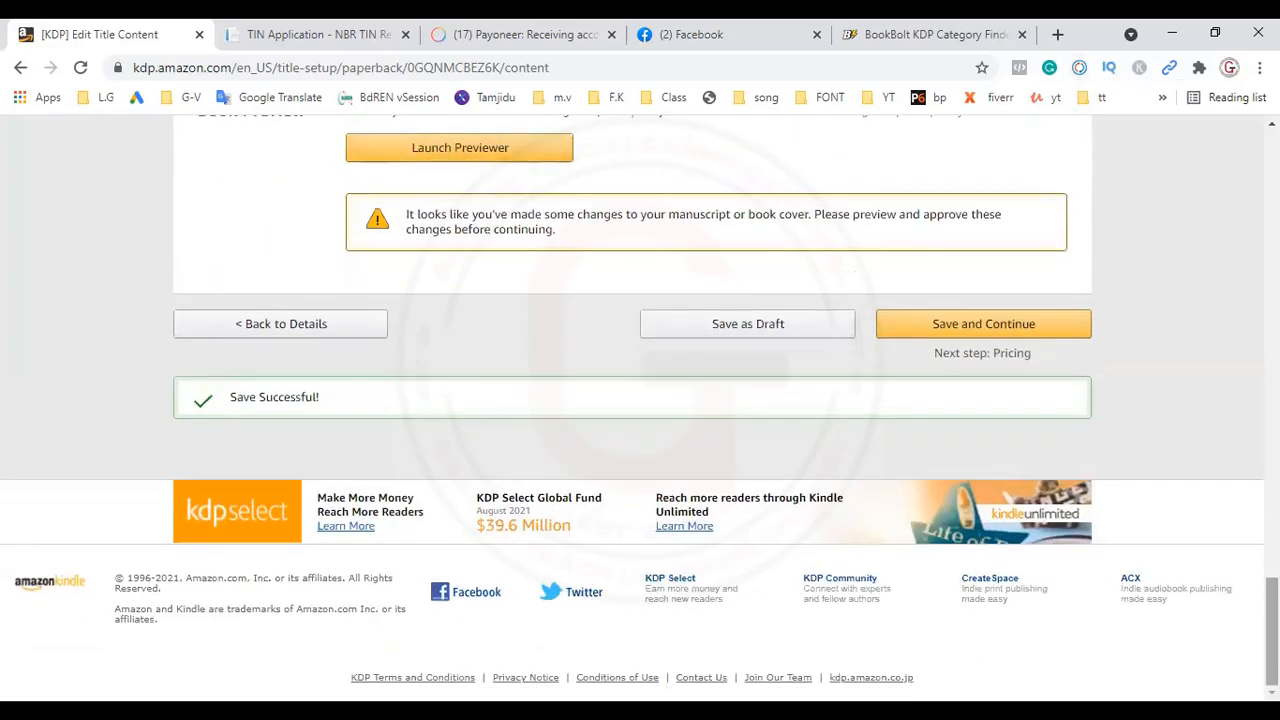
pyautogui.scroll(2, 1215, 480)
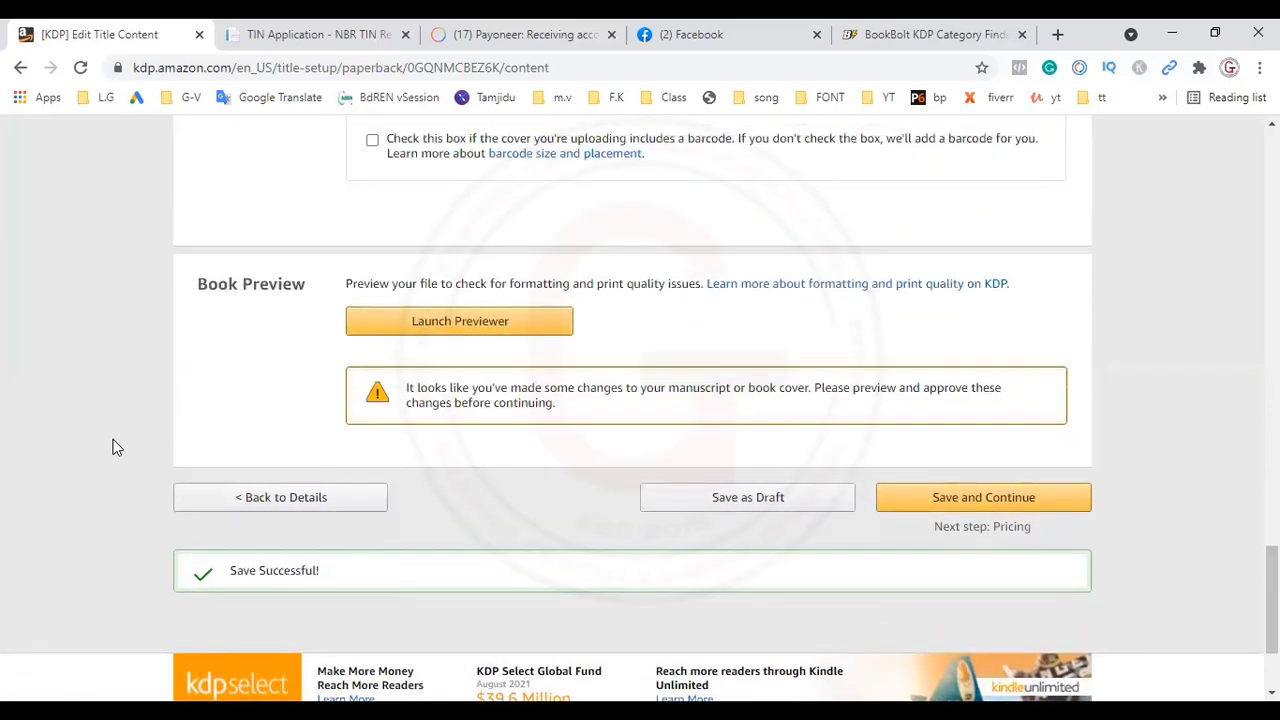
pyautogui.click(457, 328)
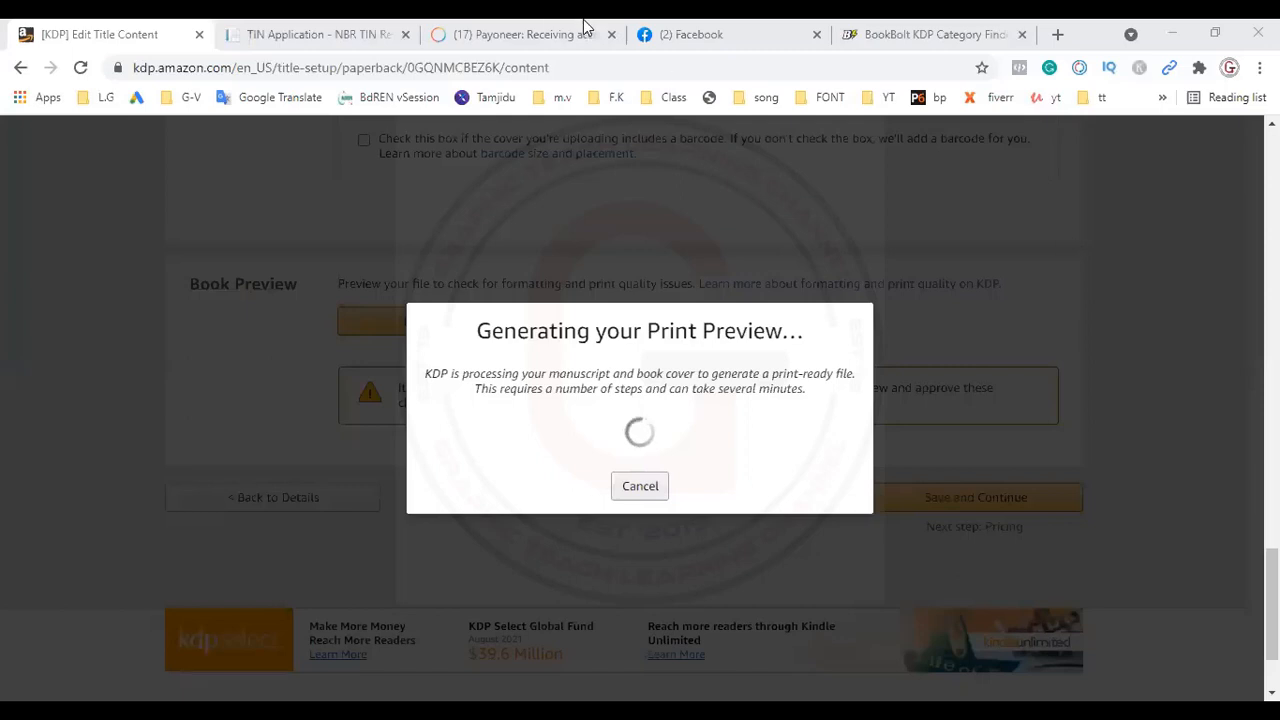
pyautogui.click(991, 28)
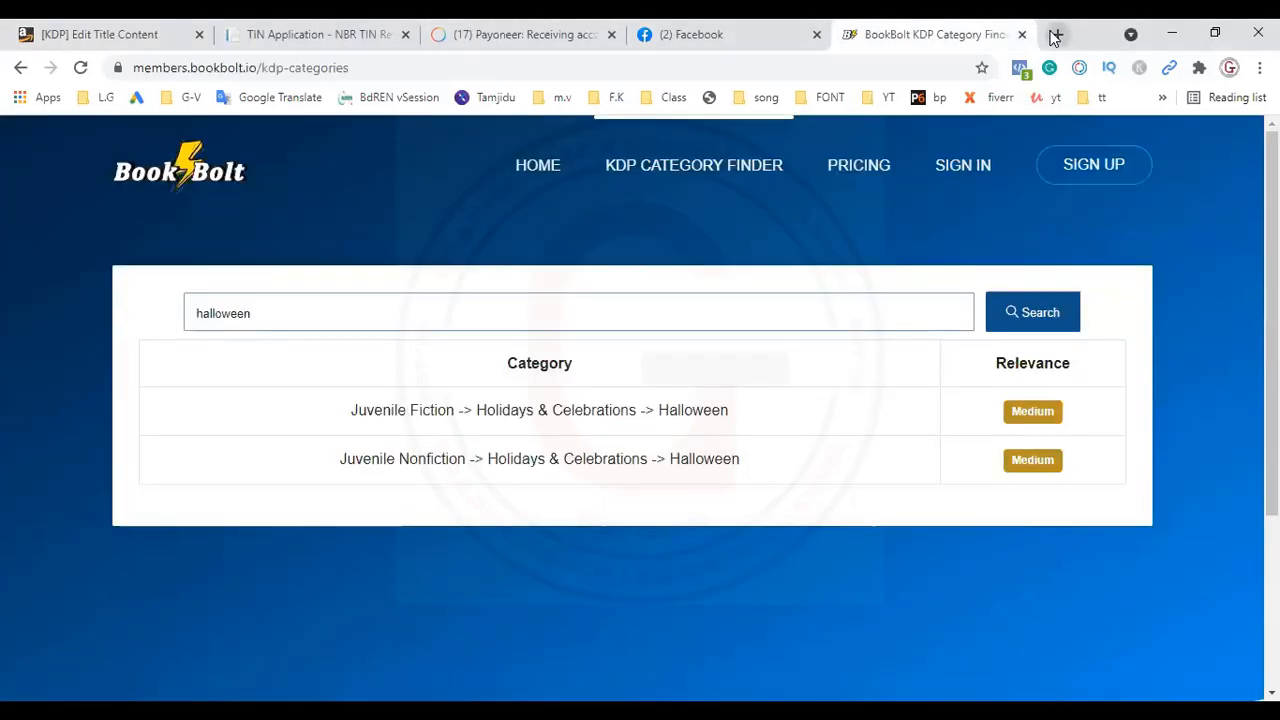
pyautogui.click(1055, 36)
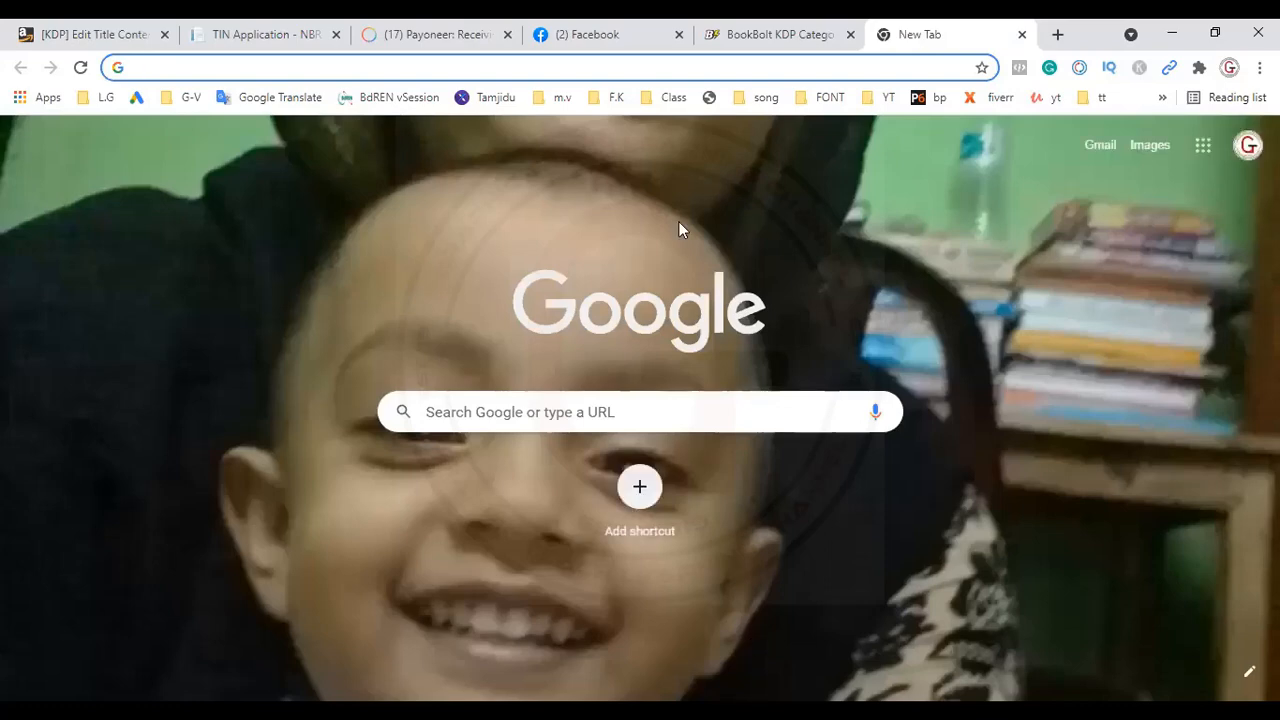
pyautogui.click(393, 71)
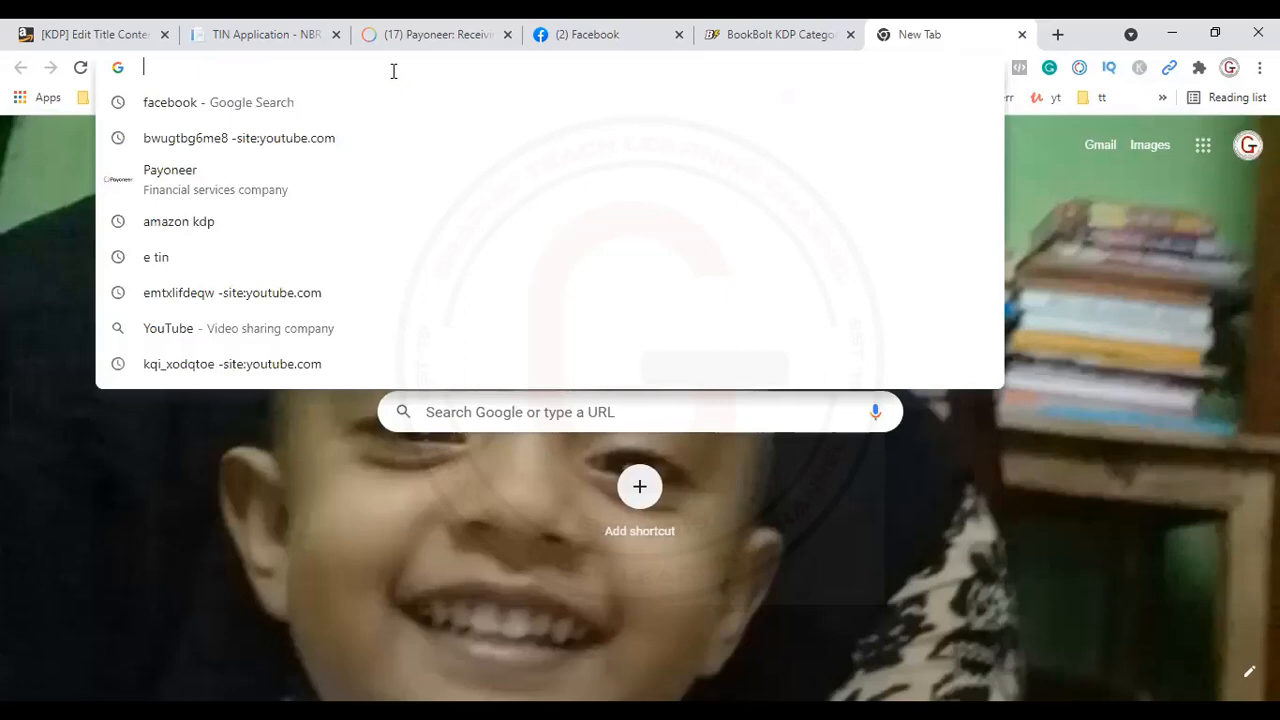
pyautogui.click(108, 34)
pyautogui.click(905, 34)
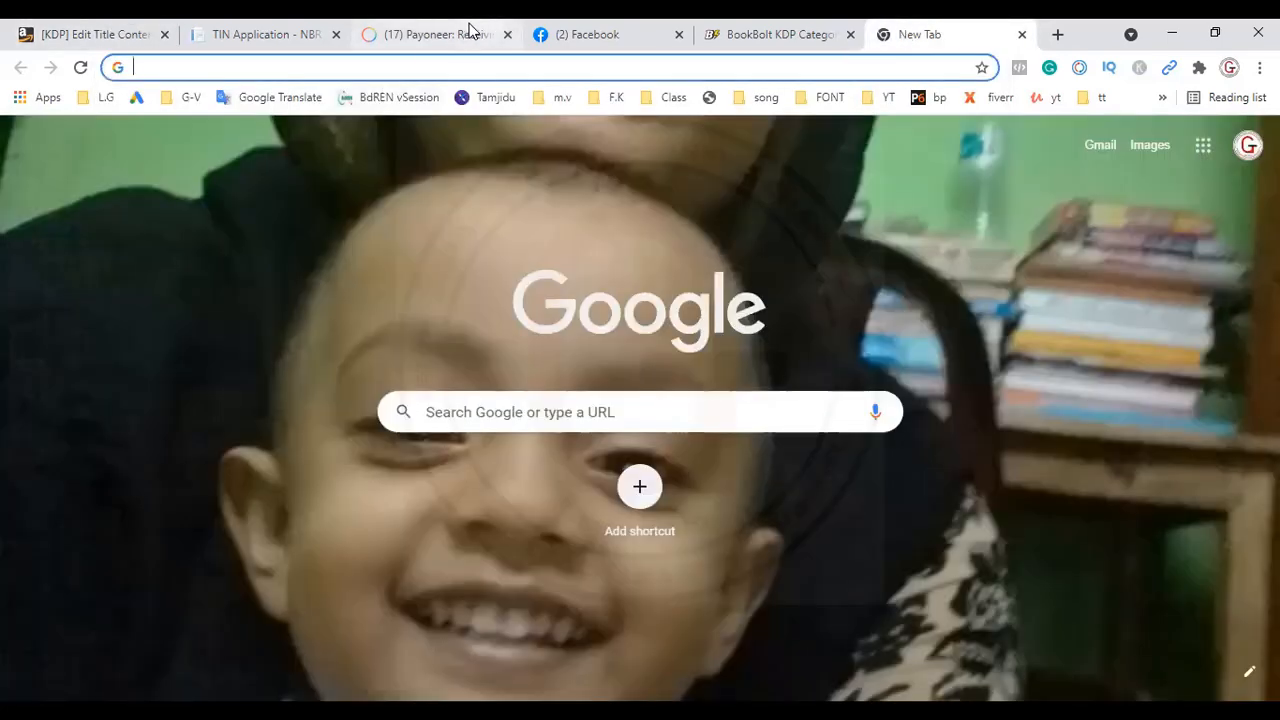
pyautogui.click(112, 29)
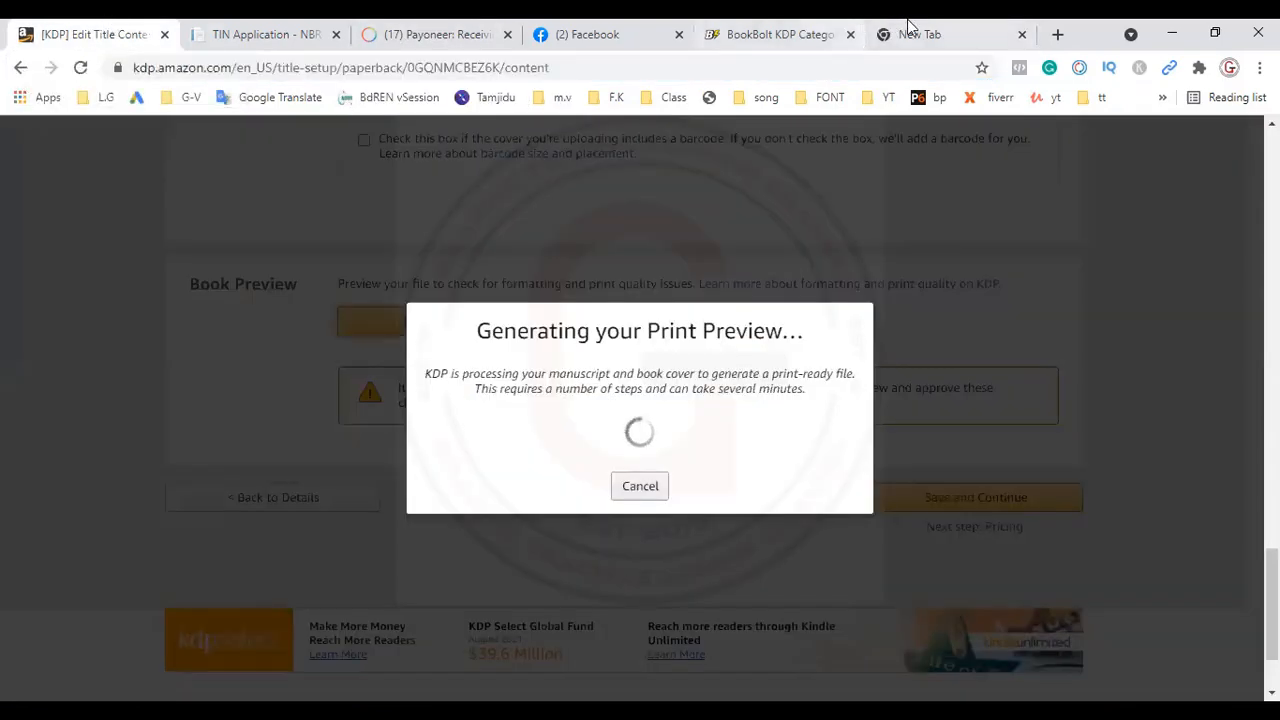